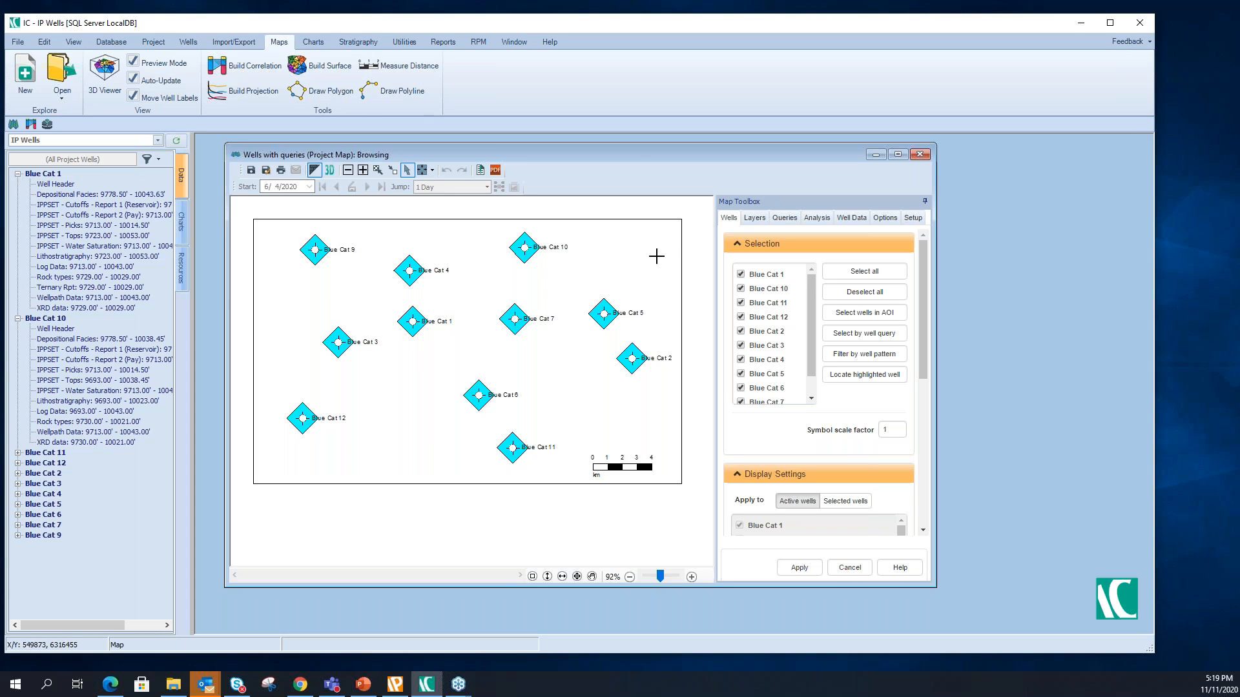
- Add the GRC has data logged- IP Analysis query from the Basic checks folder to the Wells with queries map
left_click(754, 218)
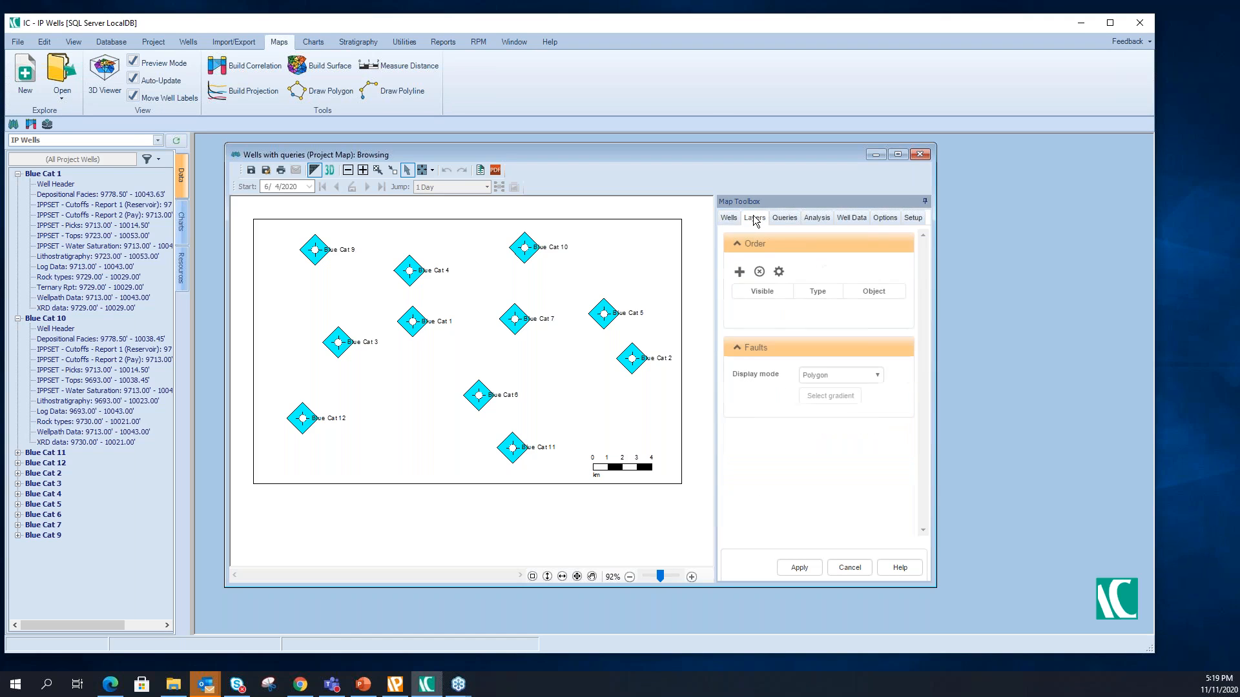
left_click(184, 272)
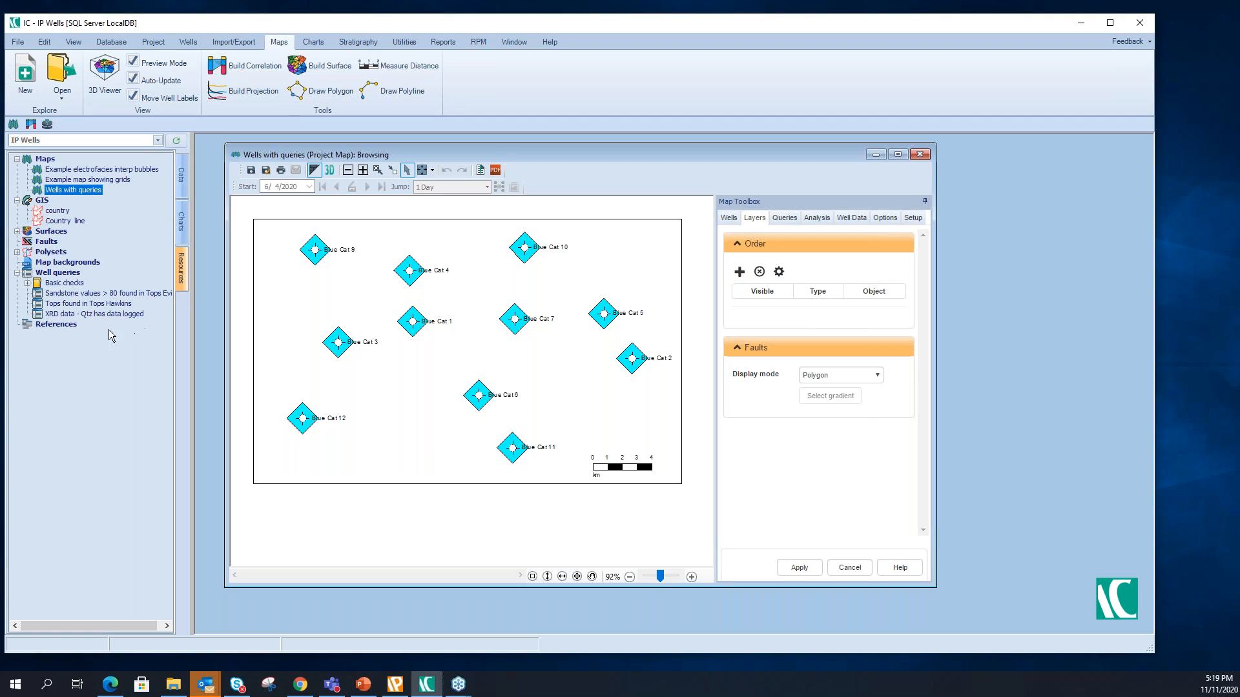
left_click(68, 275)
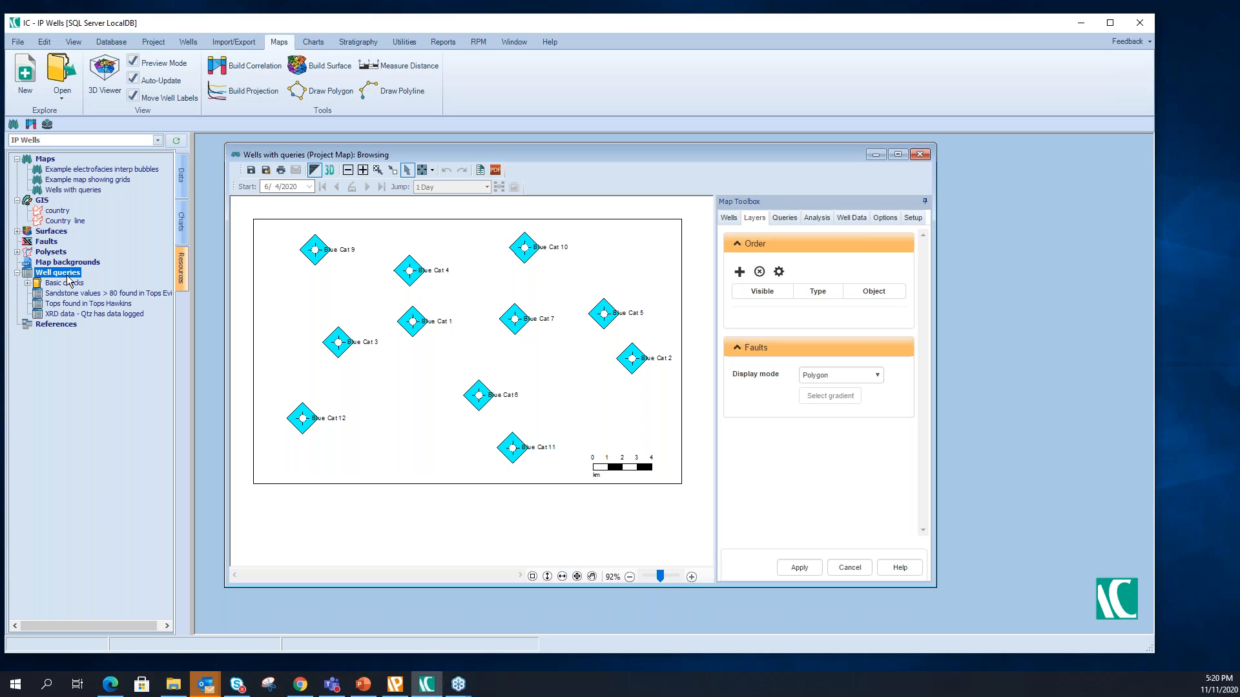
left_click(16, 274)
left_click(17, 273)
left_click(27, 283)
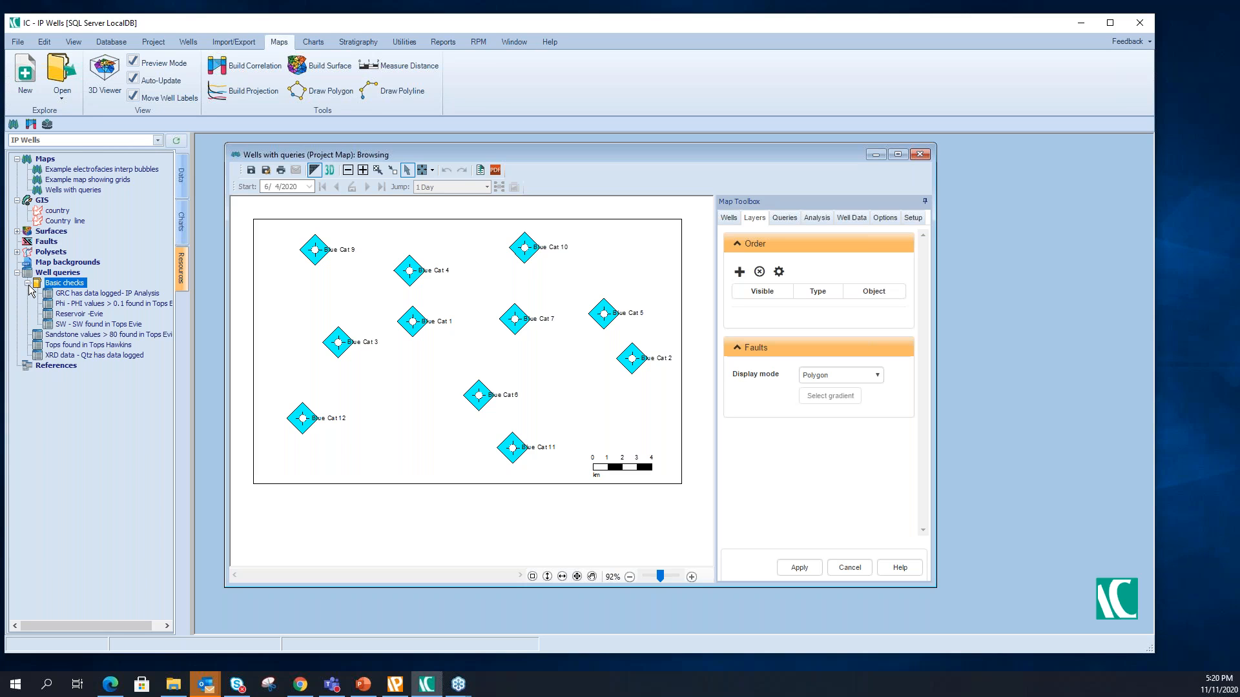
left_click_drag(133, 294, 322, 284)
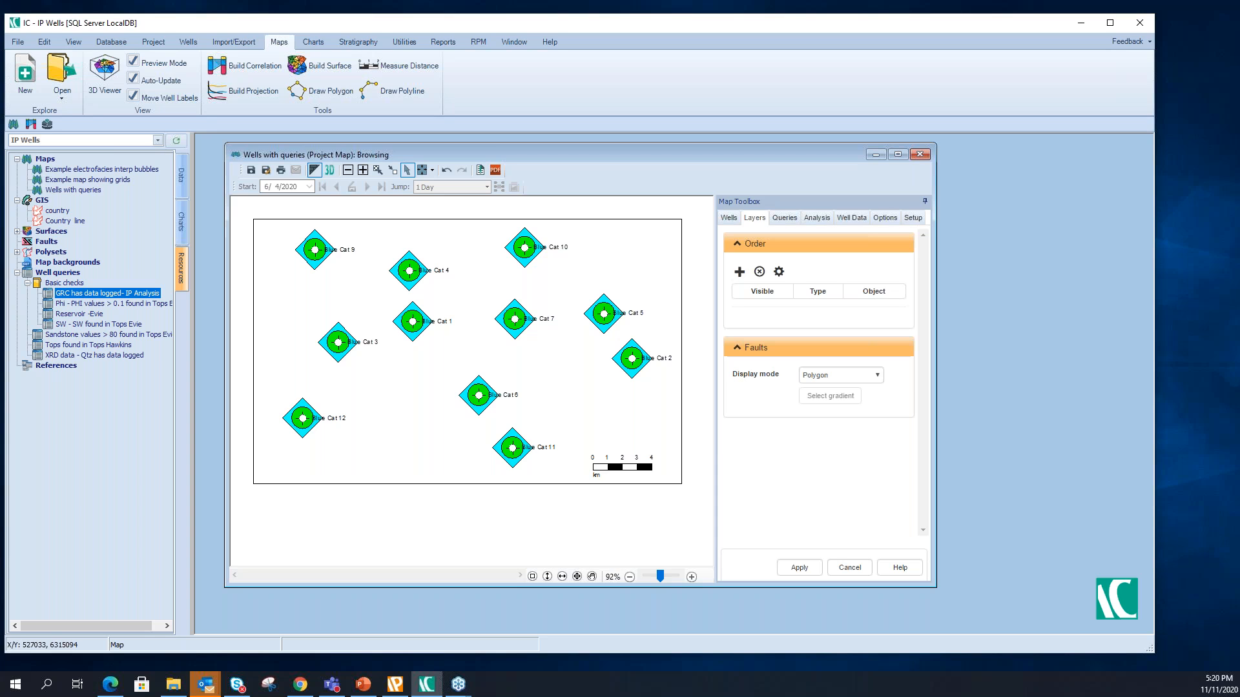
- Add the Reservoir -Evie, SW found in Tops Evie and PHI values > 0.1 found in Tops Evie queries to the map
left_click(98, 315)
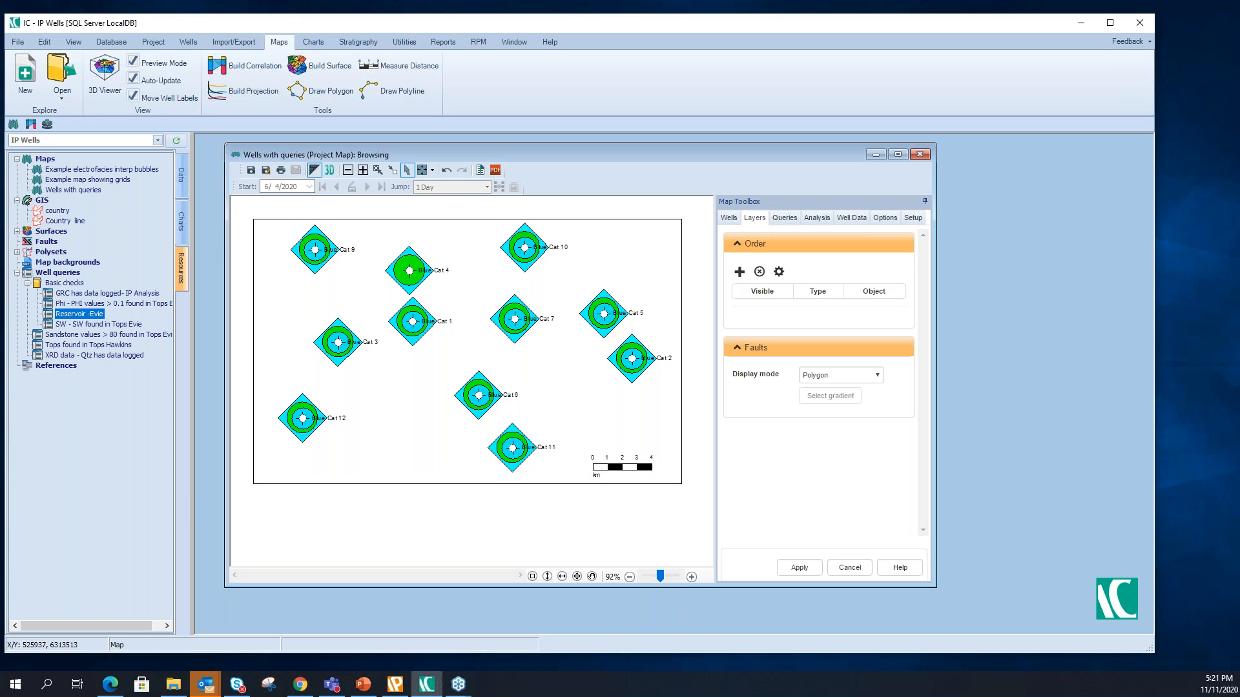
left_click_drag(126, 325, 366, 362)
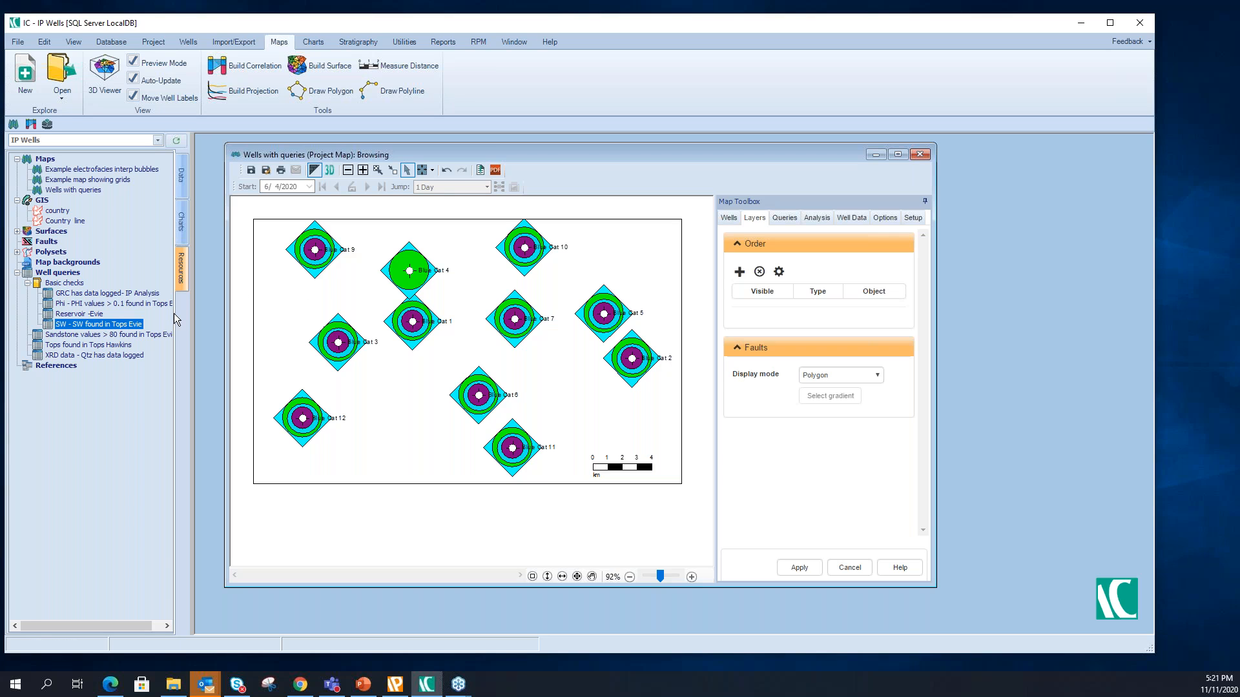
left_click(134, 309)
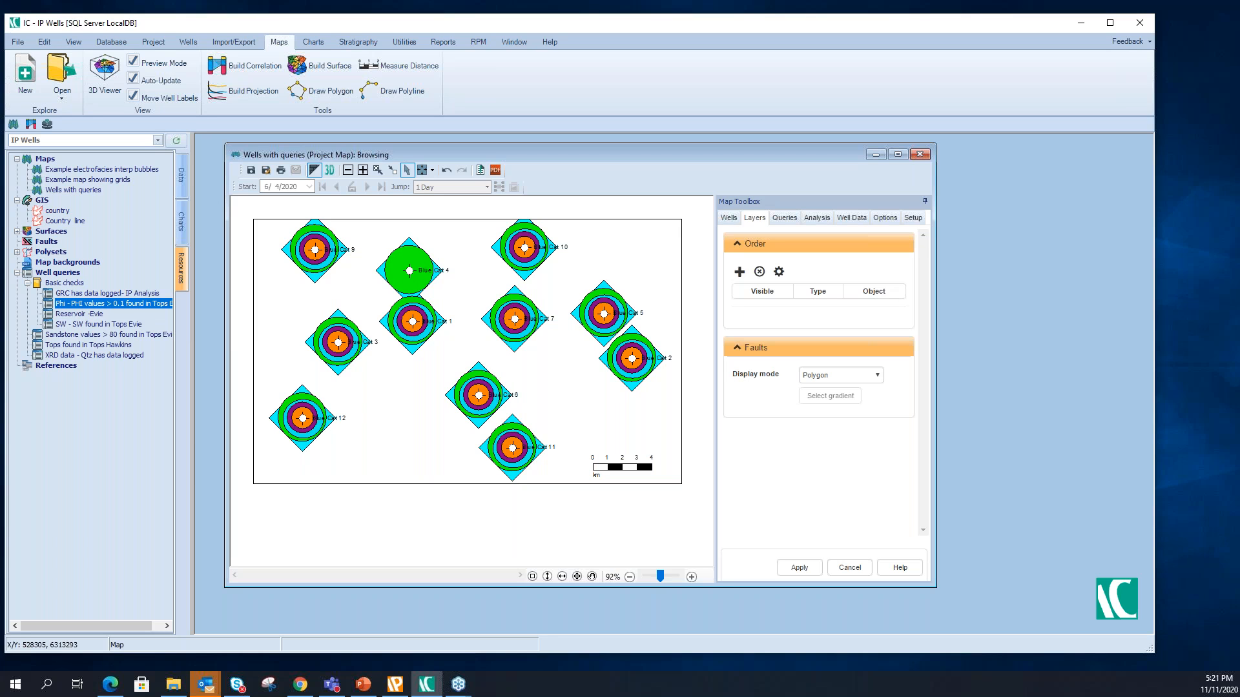
- Start a new well query with a component whose zone of interest is the Hawkins unit from IPPSET - Tops
right_click(77, 276)
left_click(107, 279)
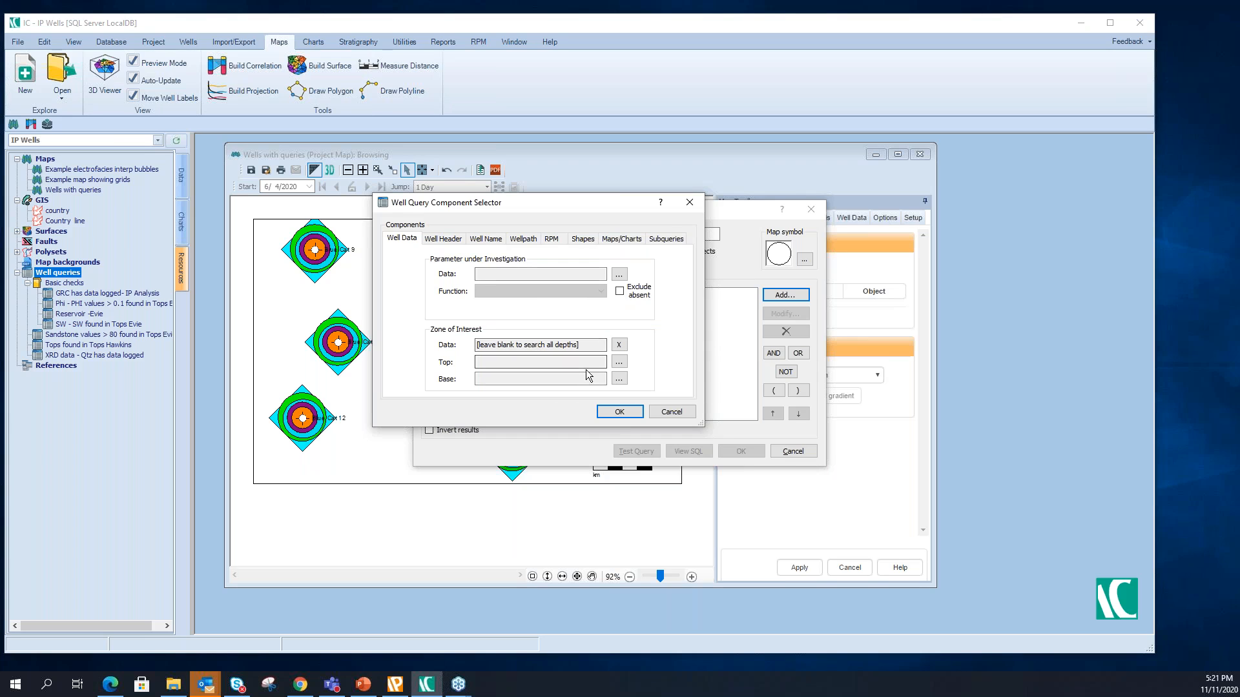
left_click(618, 362)
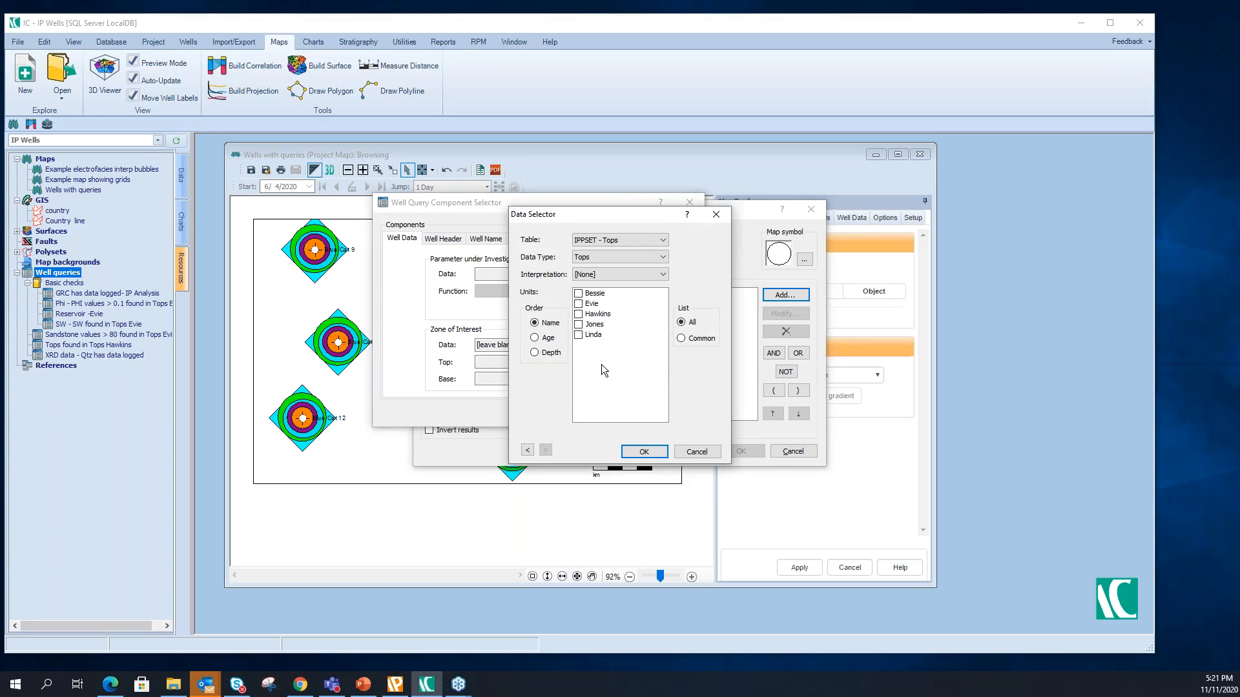
left_click(580, 316)
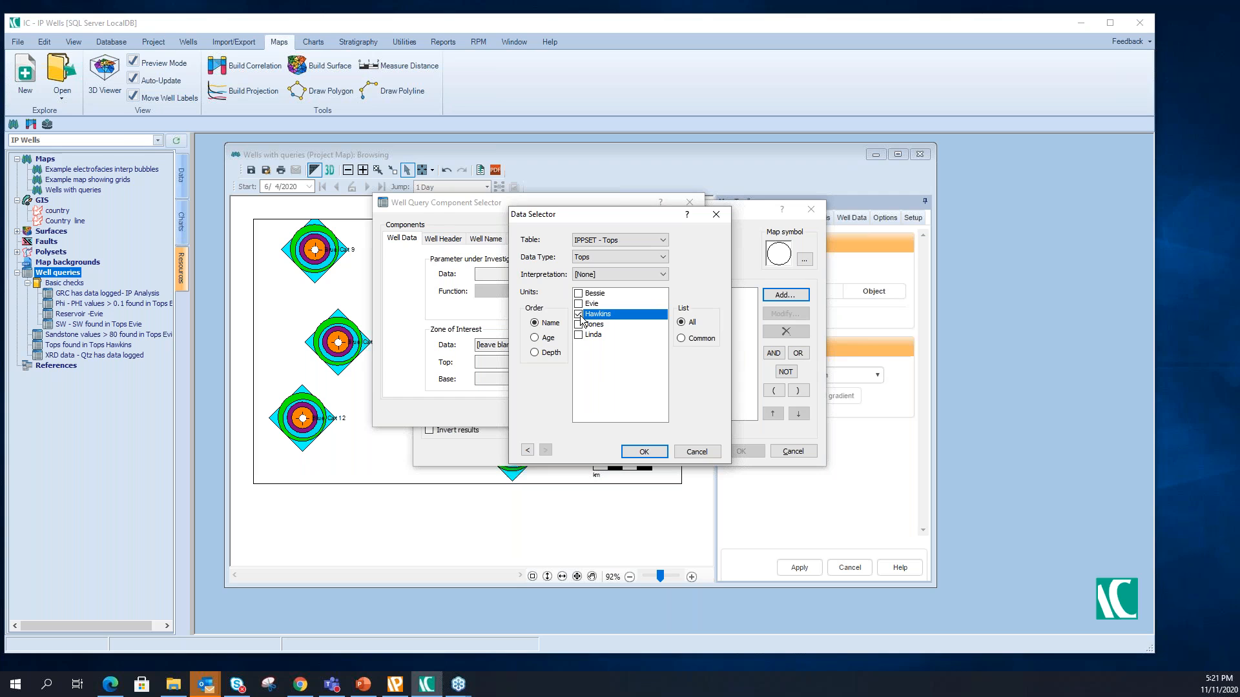
left_click(643, 452)
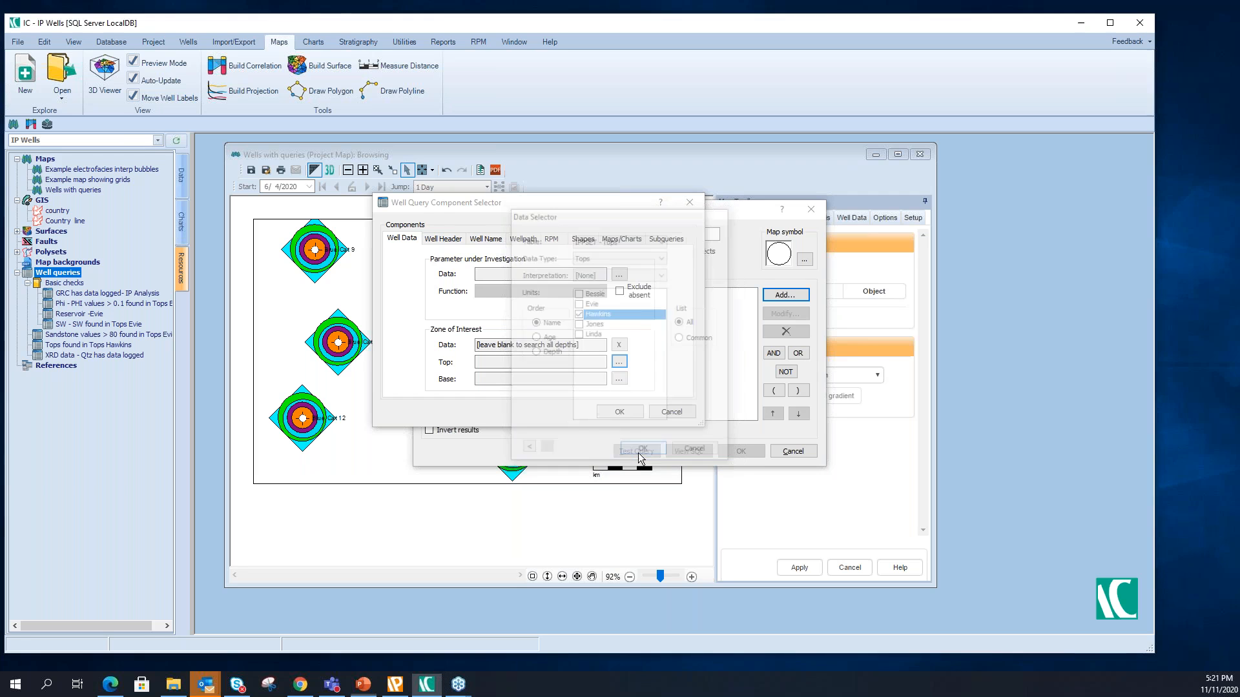
- Set the component's parameter under investigation to the discrete IPPSET - Tops data Tops, keeping the Data logged function, and add it to the query
left_click(617, 274)
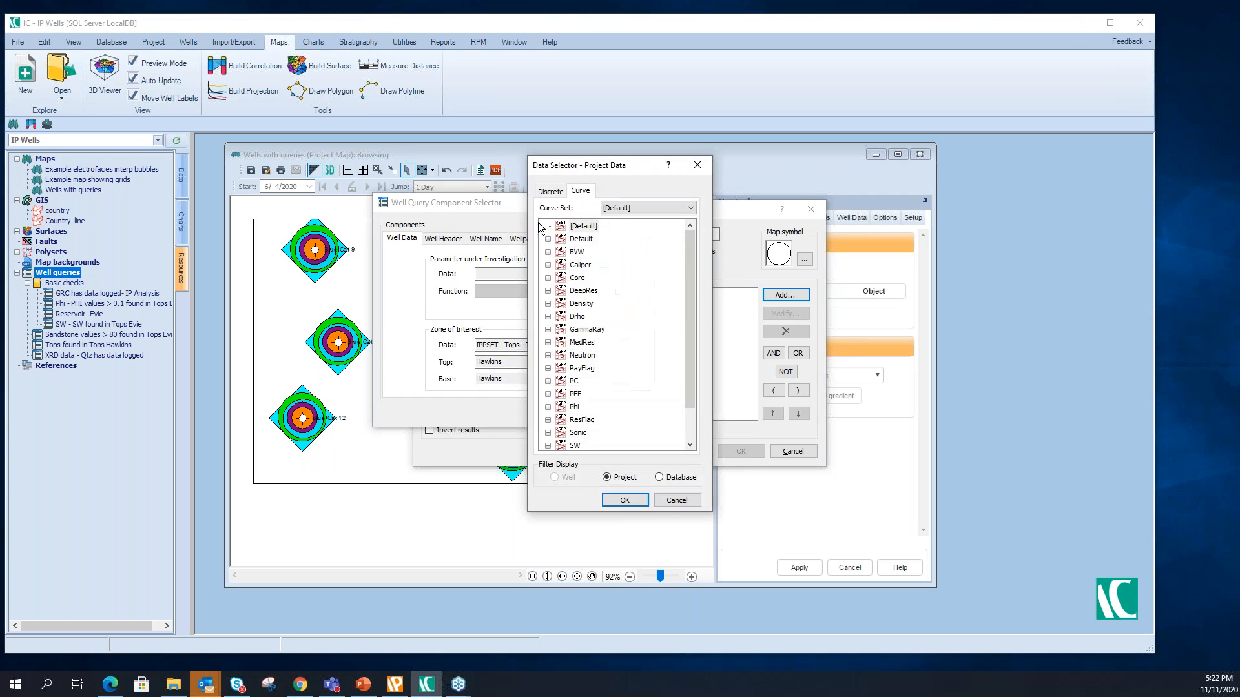
left_click(551, 193)
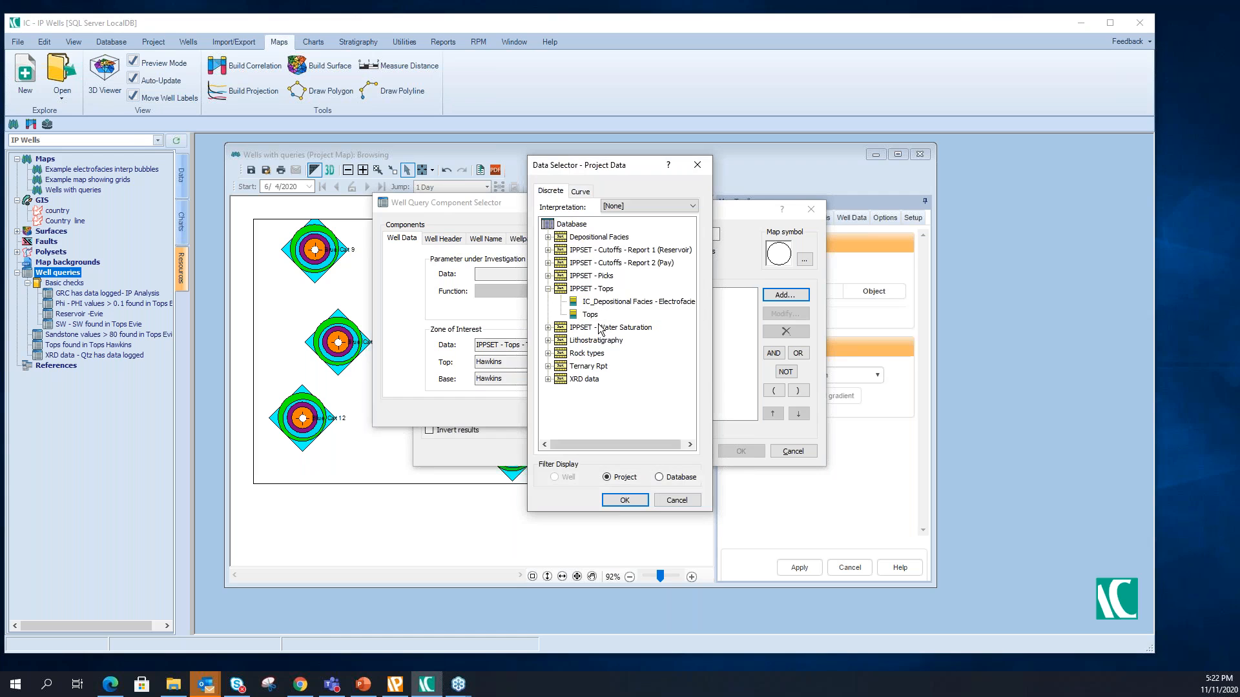
left_click(590, 315)
left_click(624, 500)
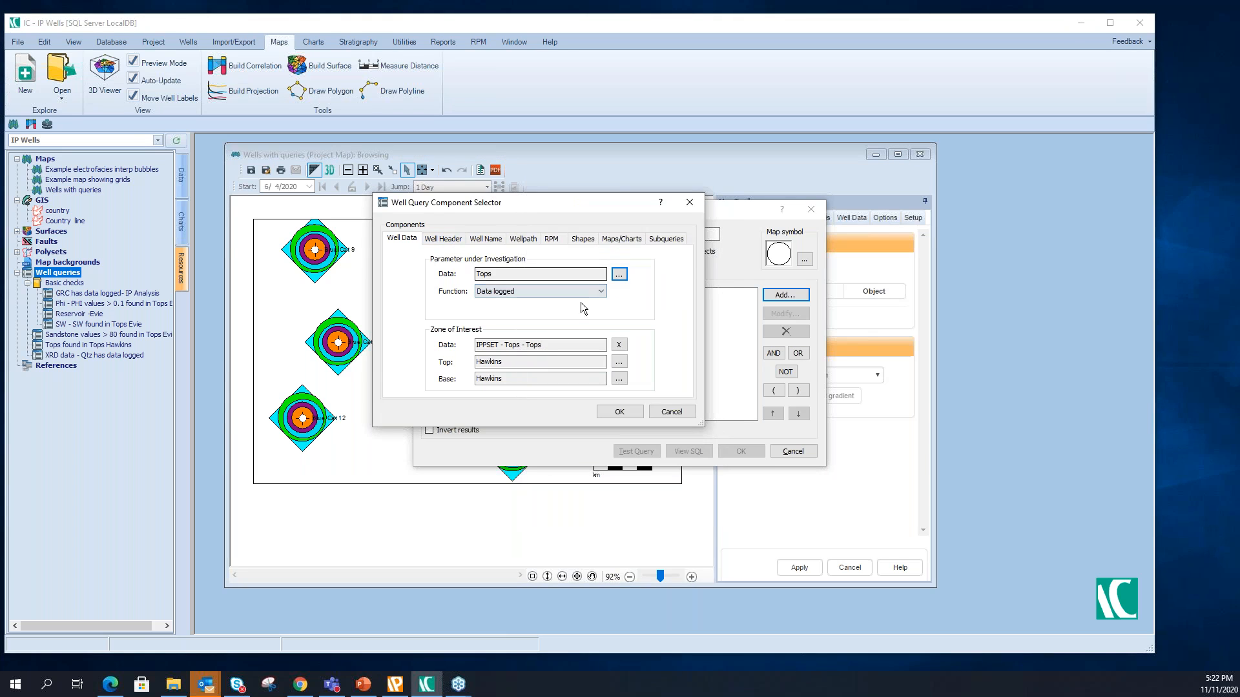
left_click(620, 411)
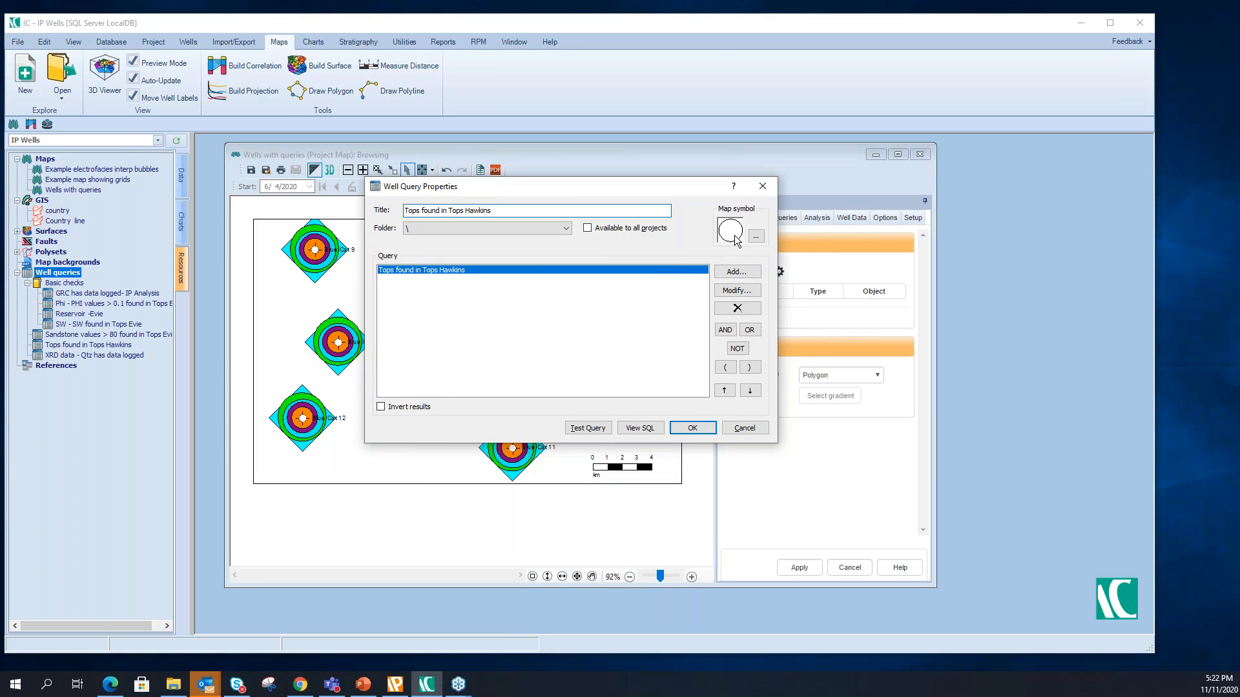
- Set the query's map symbol to Purple Circle Small from the Plot Symbols dictionary
left_click(756, 237)
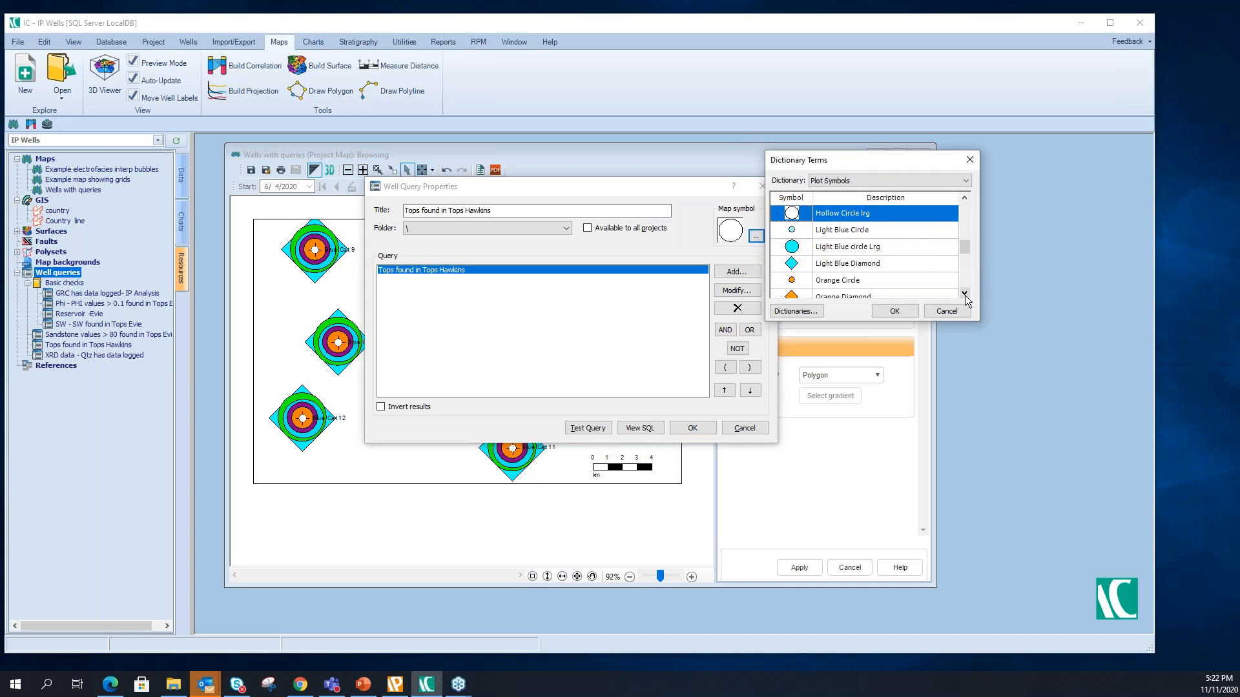
left_click(965, 293)
left_click(964, 293)
left_click(965, 293)
left_click(865, 265)
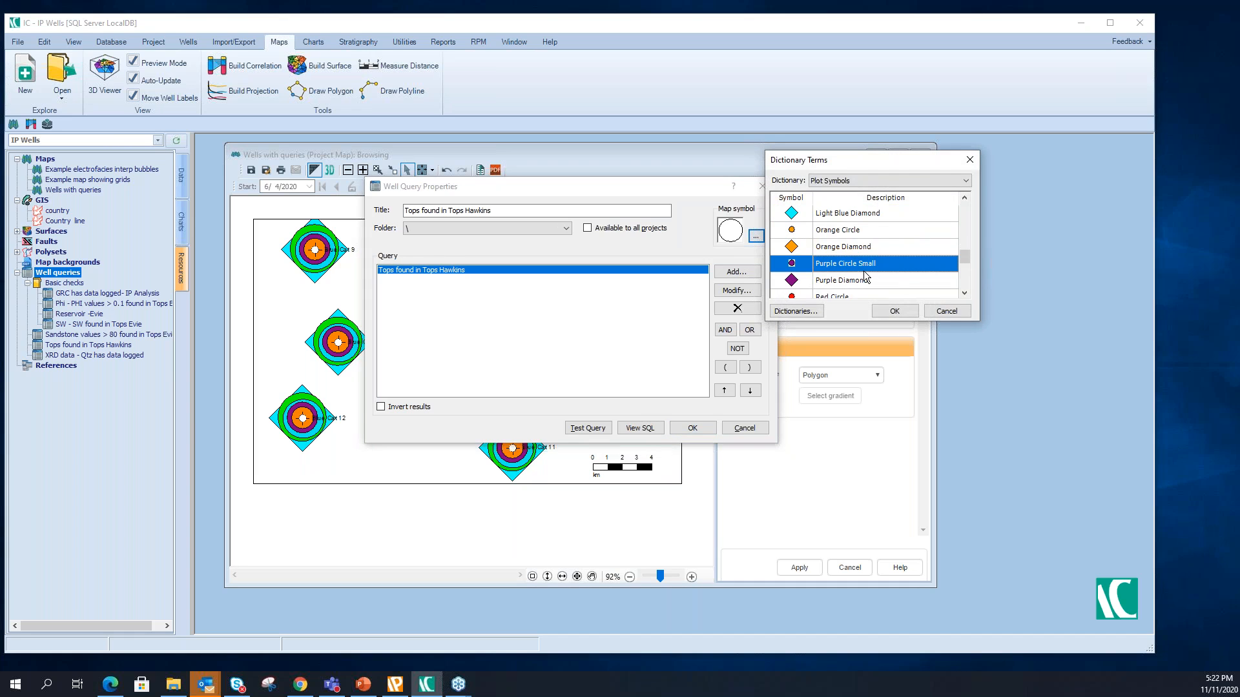
left_click(895, 311)
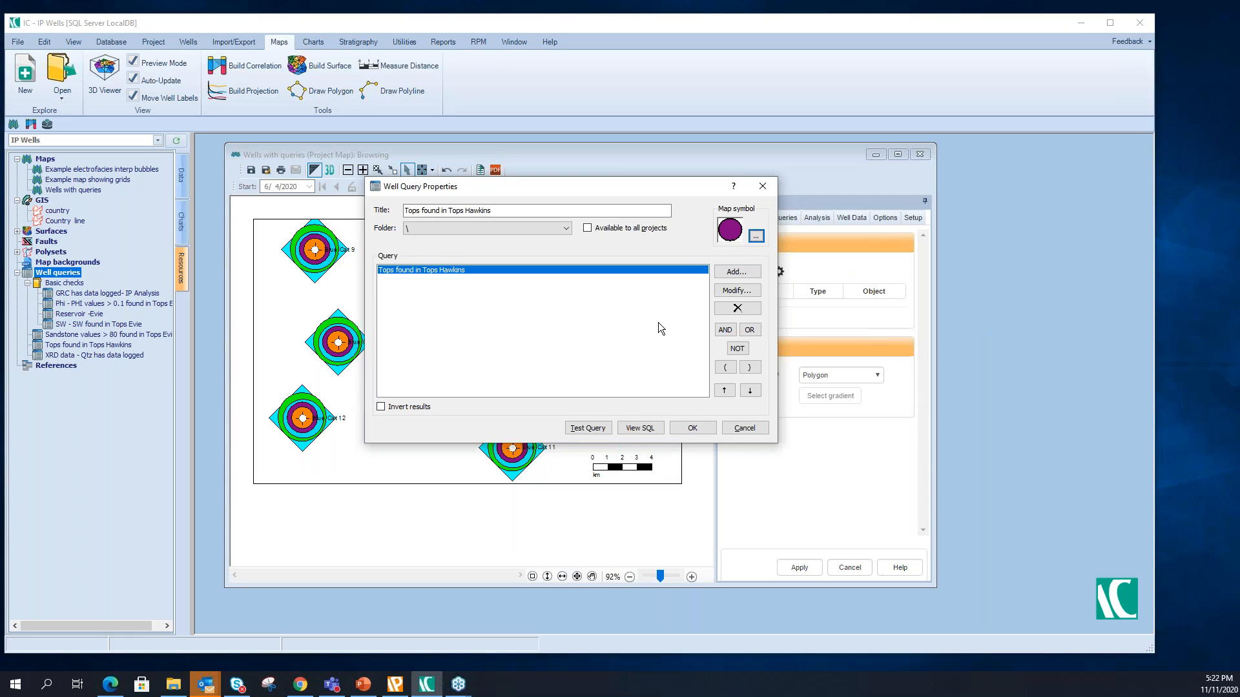
- Test the query and save it under the title Tops found in Tops Hawkins_demo
left_click(589, 429)
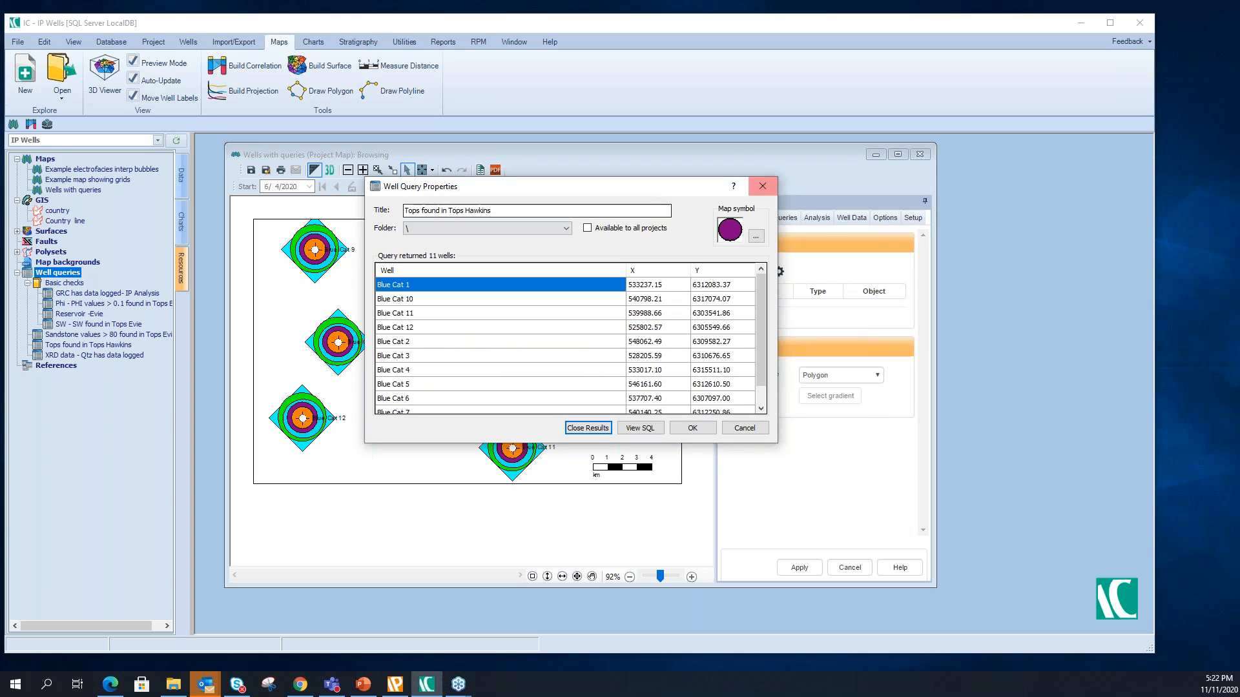
left_click(708, 430)
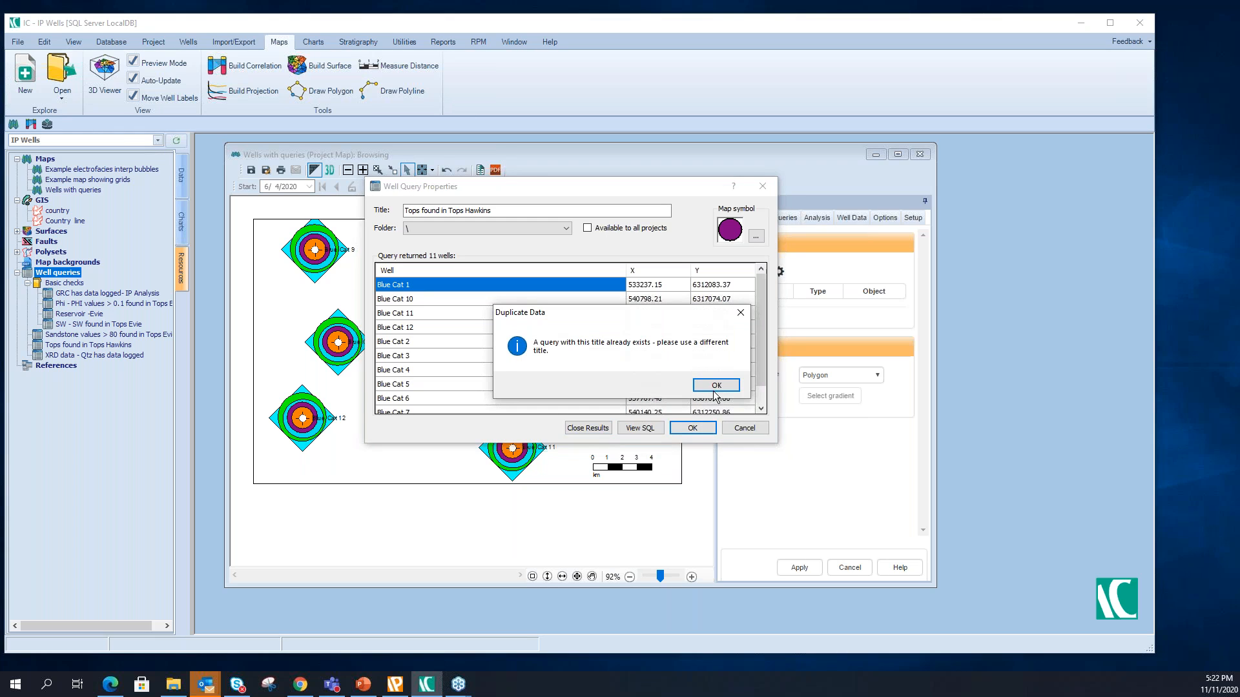
left_click(716, 386)
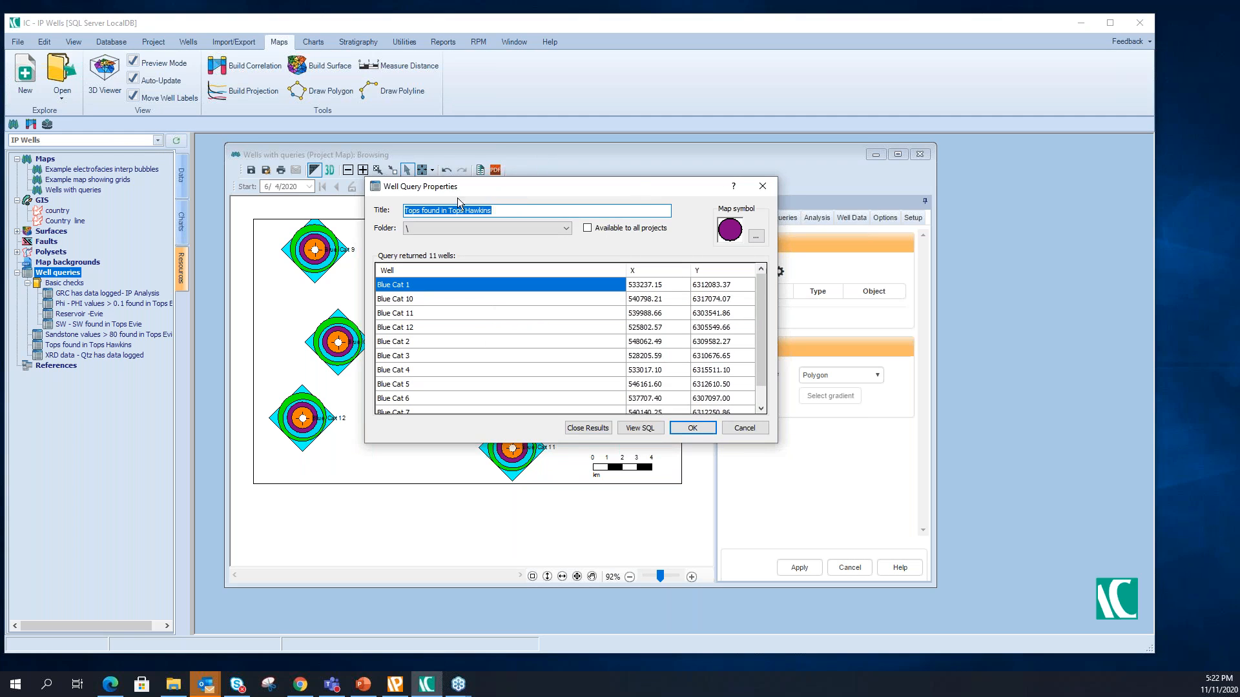
left_click(507, 214)
type("_demo")
left_click(693, 429)
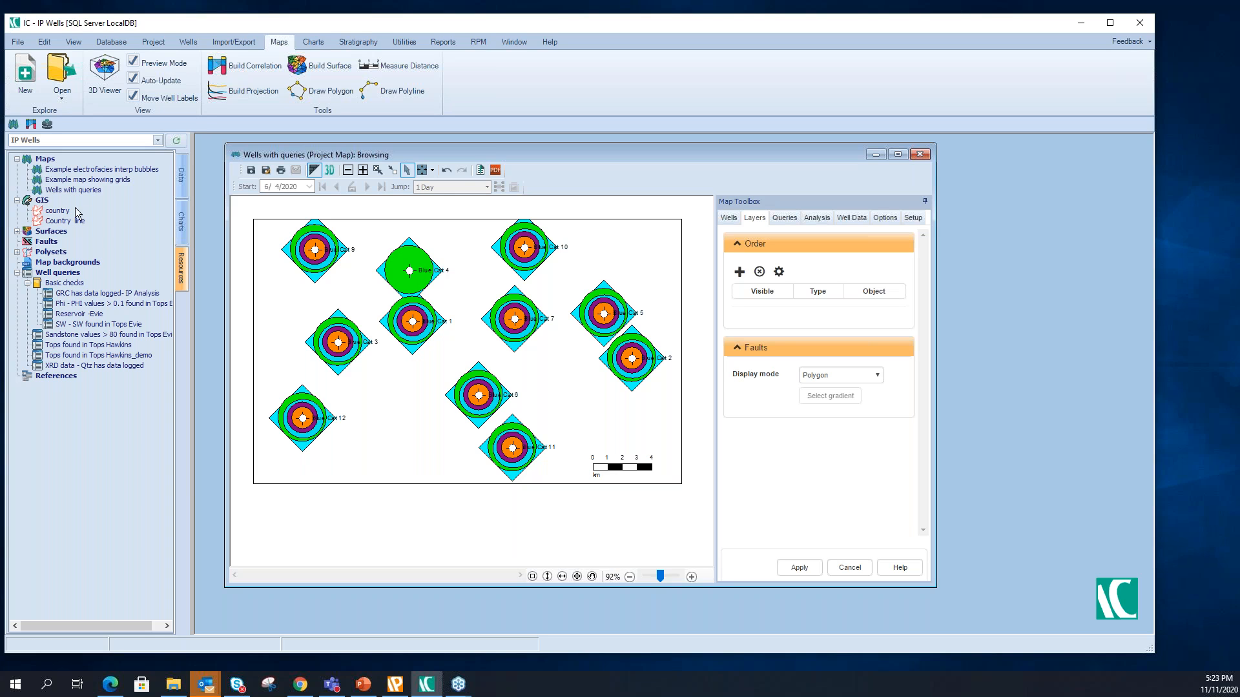
- Add the structural surface Top Evie to the map as a layer
double_click(22, 234)
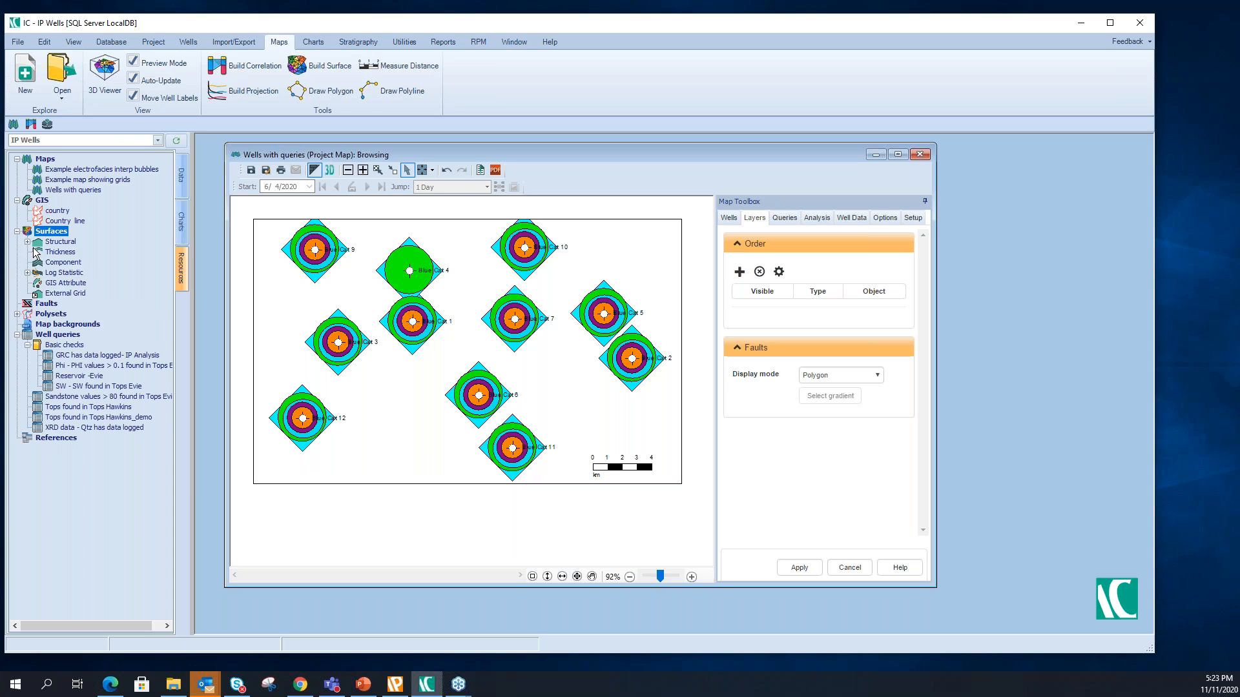
double_click(37, 242)
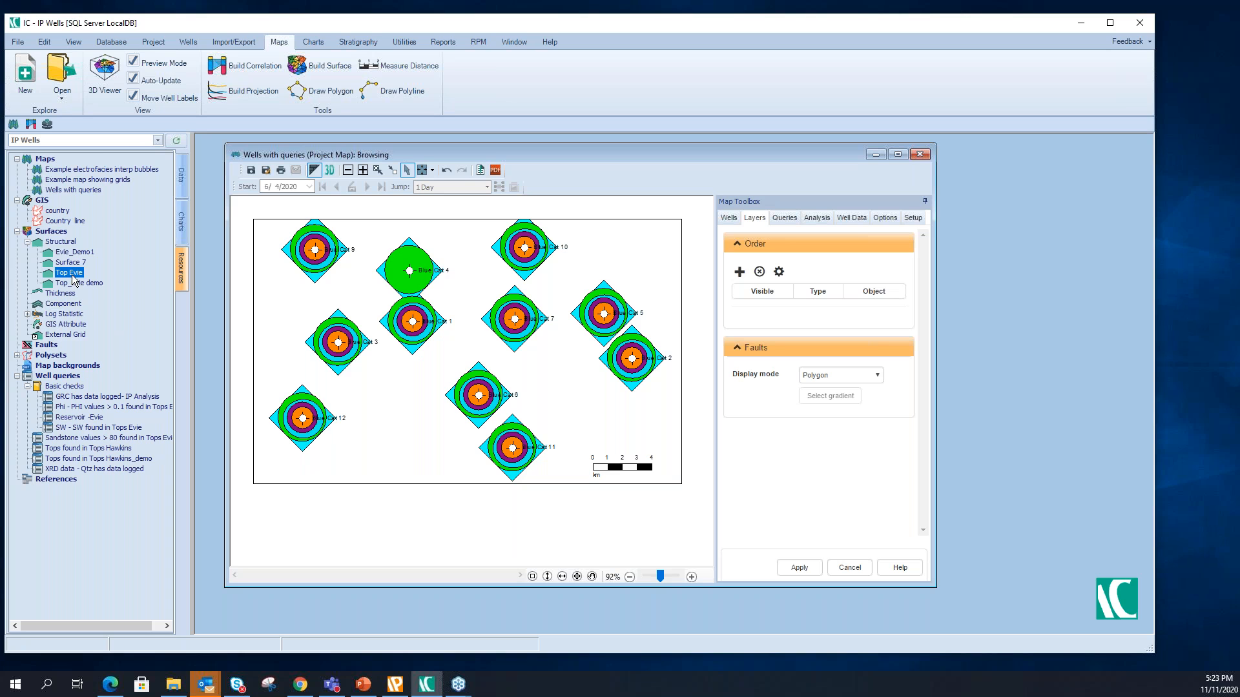
left_click_drag(71, 273, 301, 298)
left_click_drag(300, 298, 301, 299)
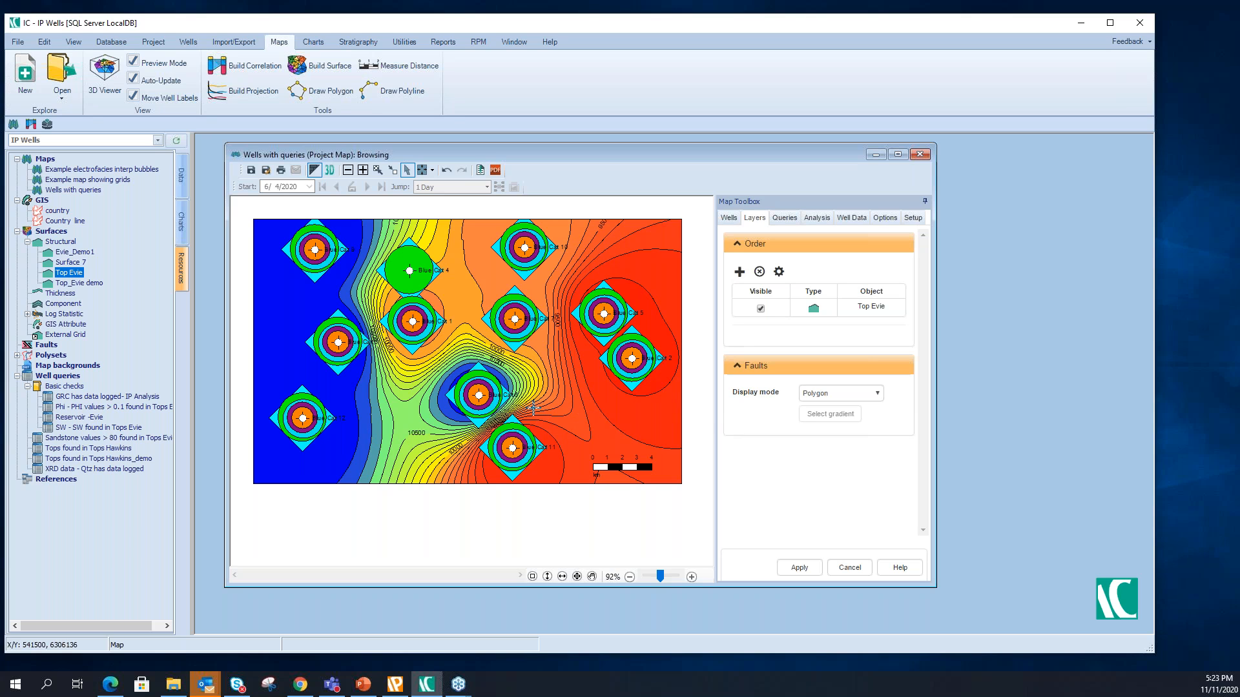
- Draw a narrow eight-point polygon running diagonally from the map's lower edge up between Blue Cat 6 and Blue Cat 11, and build it from the path
mouse_move(474, 419)
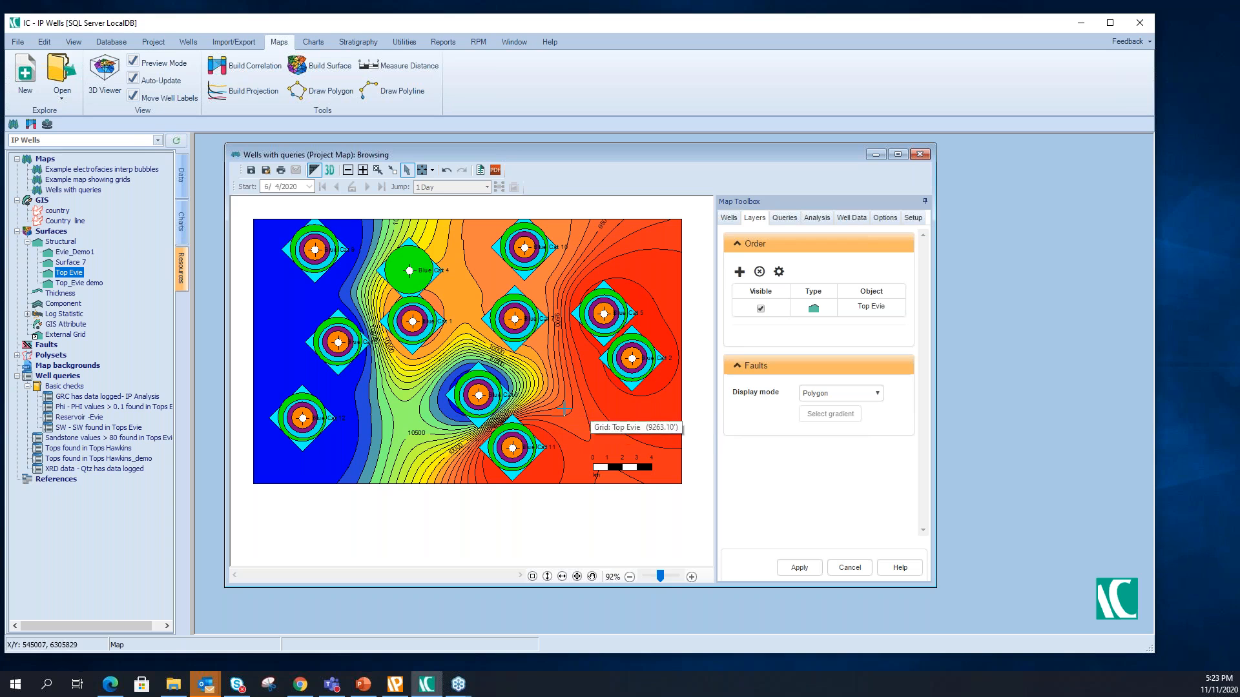
right_click(430, 460)
mouse_move(490, 516)
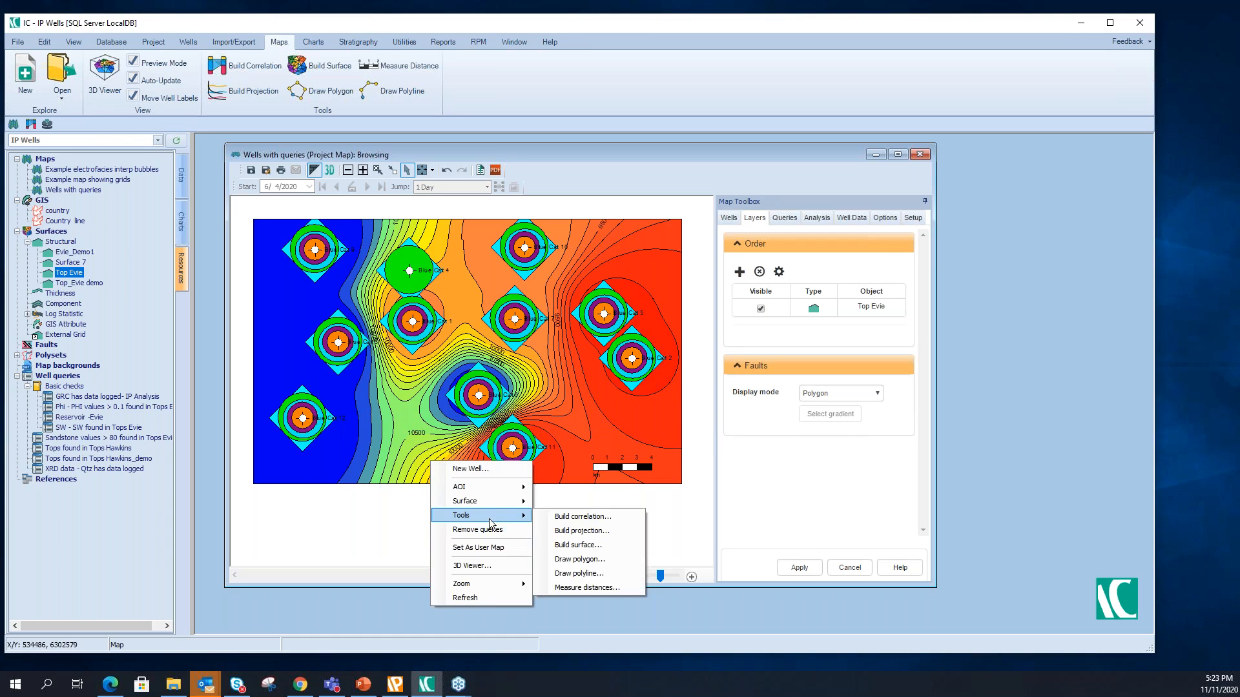
left_click(578, 559)
left_click(414, 479)
left_click(437, 464)
left_click(484, 428)
left_click(523, 401)
left_click(556, 368)
left_click(564, 377)
left_click(443, 469)
left_click(421, 478)
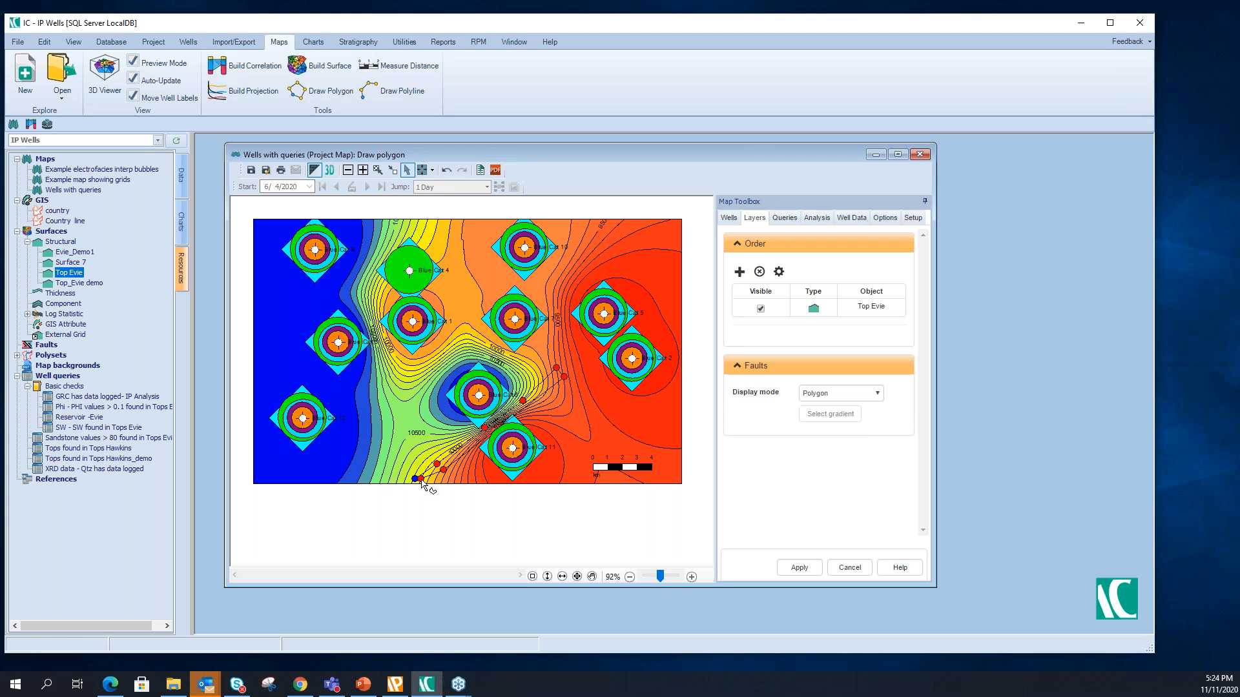
right_click(422, 483)
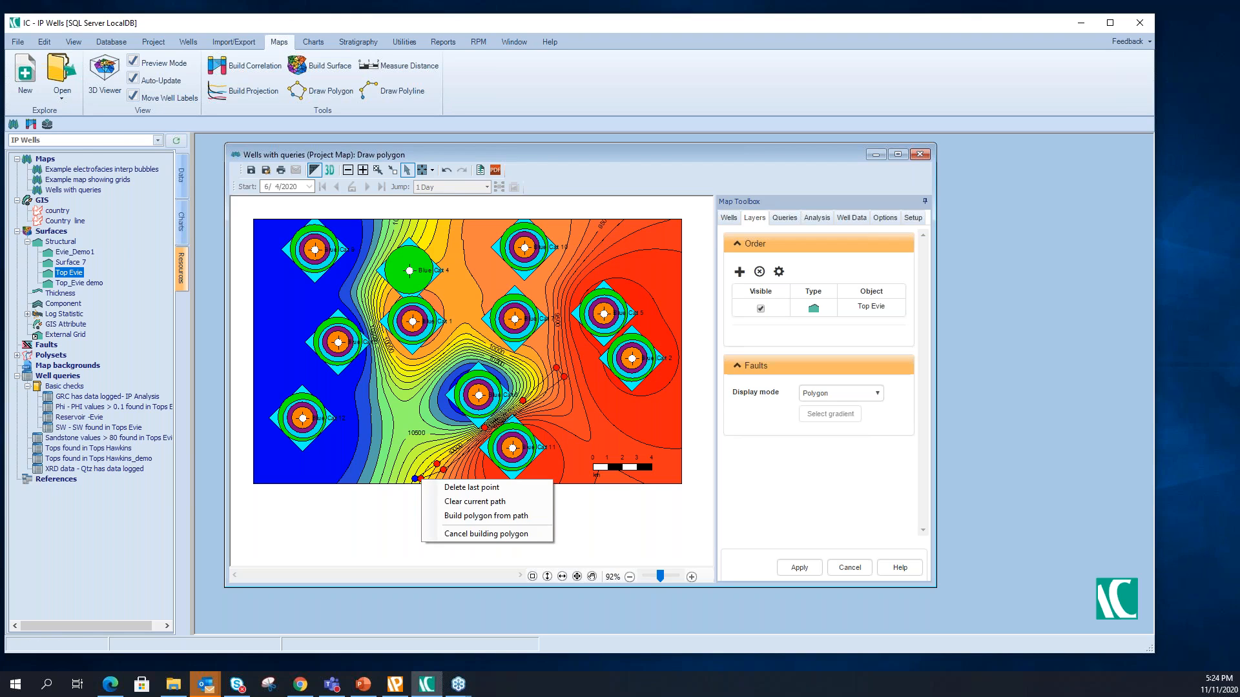
left_click(456, 516)
- Name the new polygon demo, give it a solid red fill, and accept its properties
type("demo")
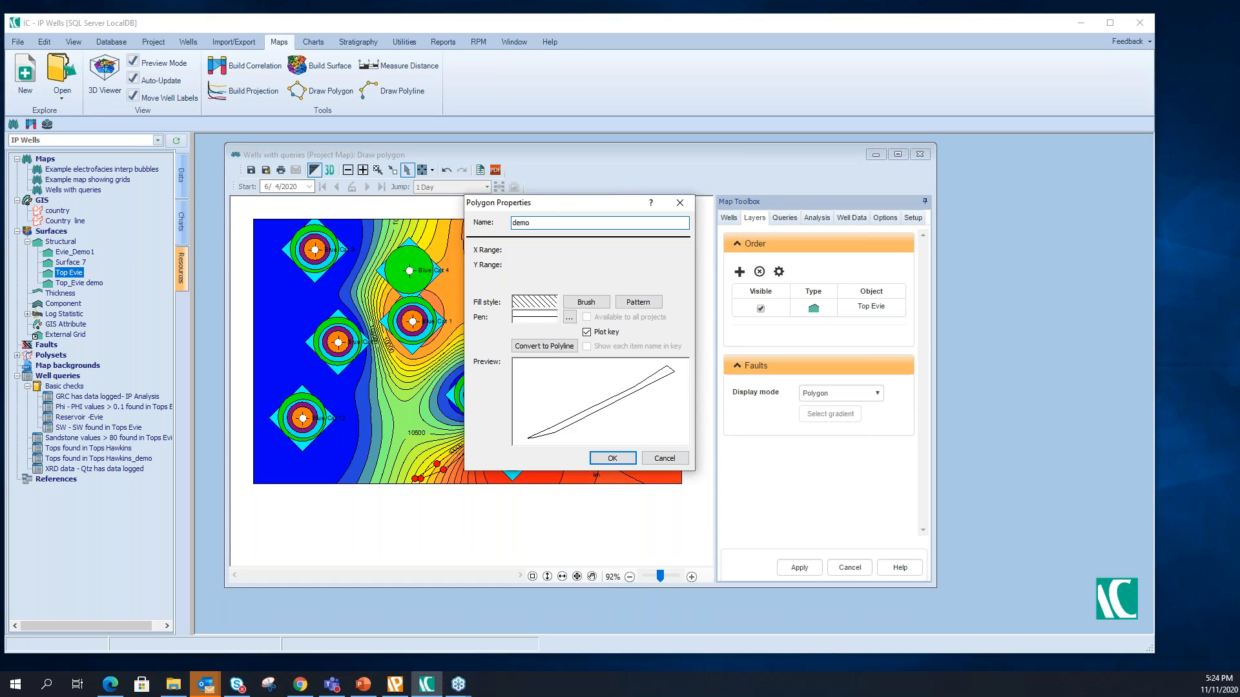
left_click(586, 301)
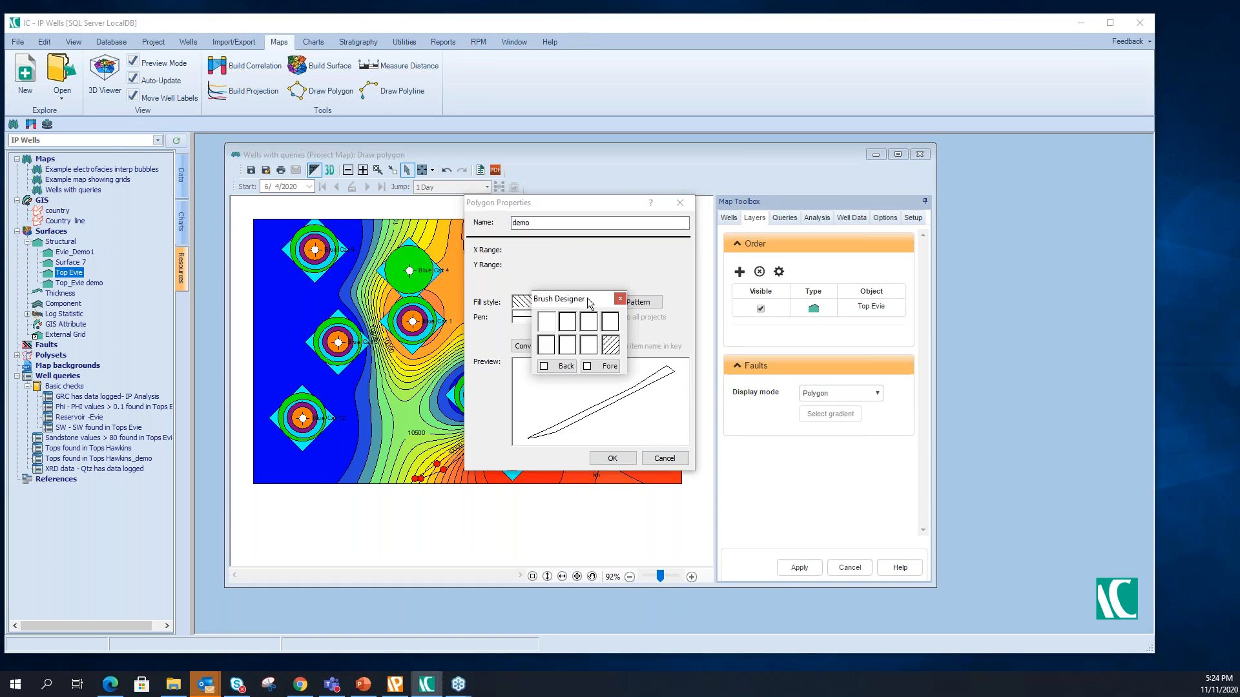
left_click(549, 367)
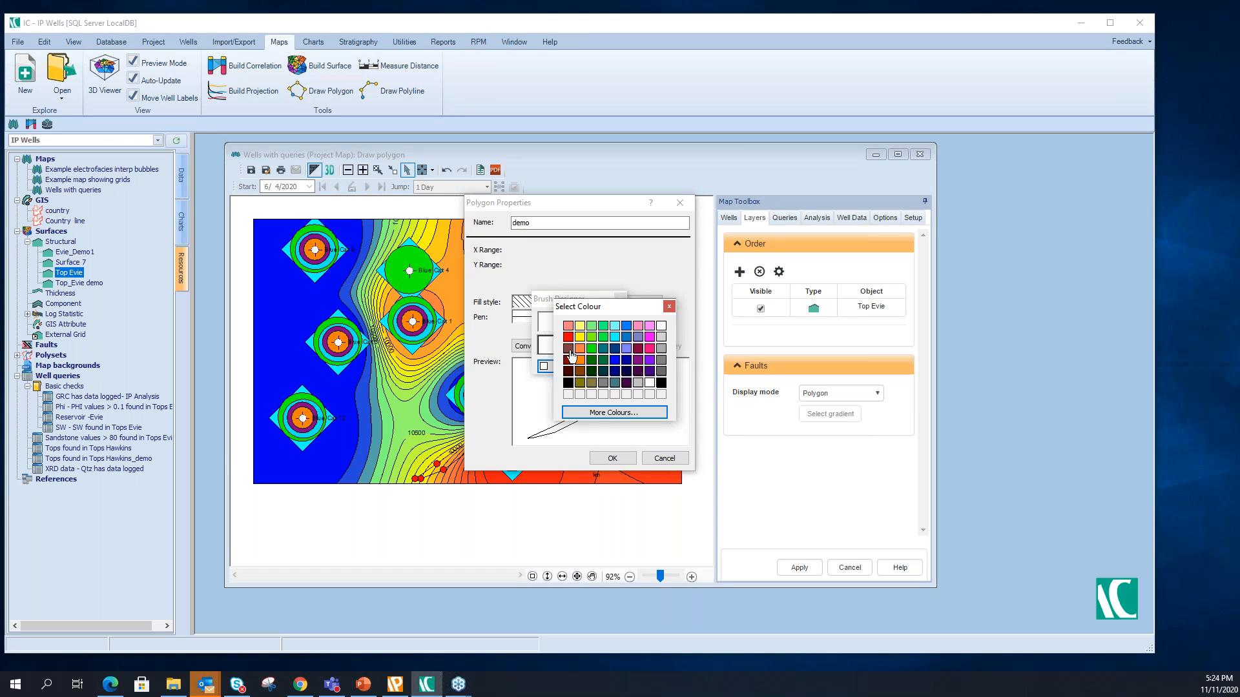
left_click(568, 337)
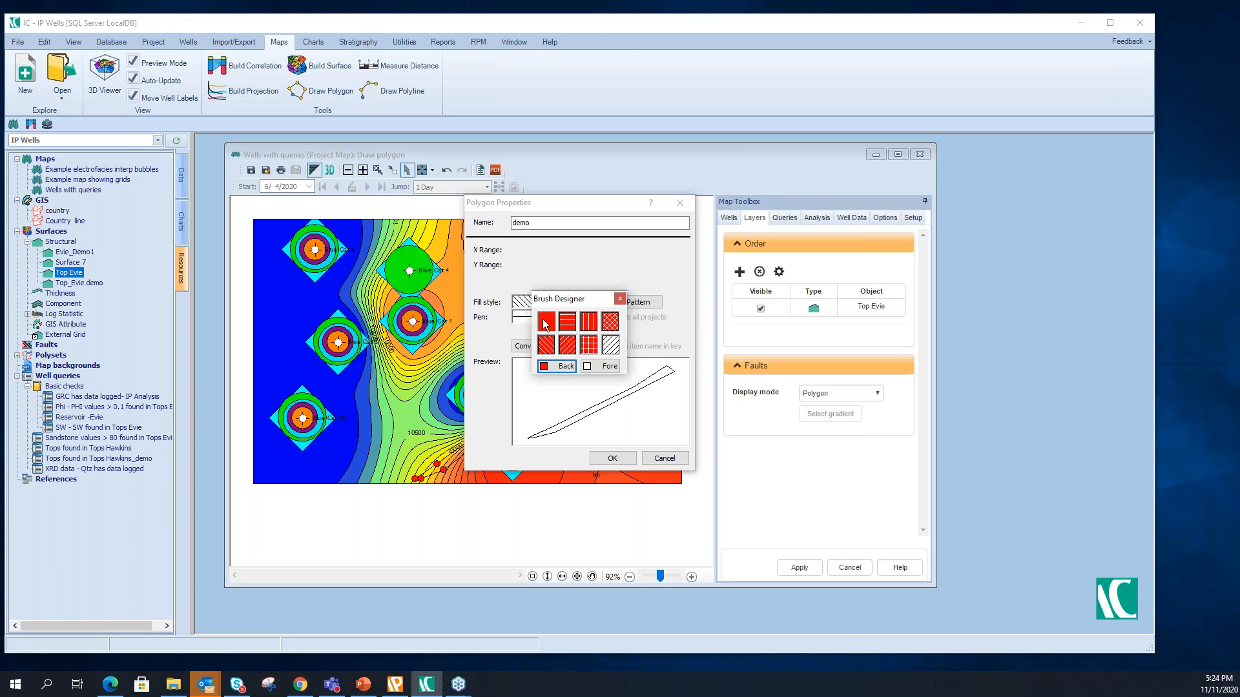
left_click(546, 326)
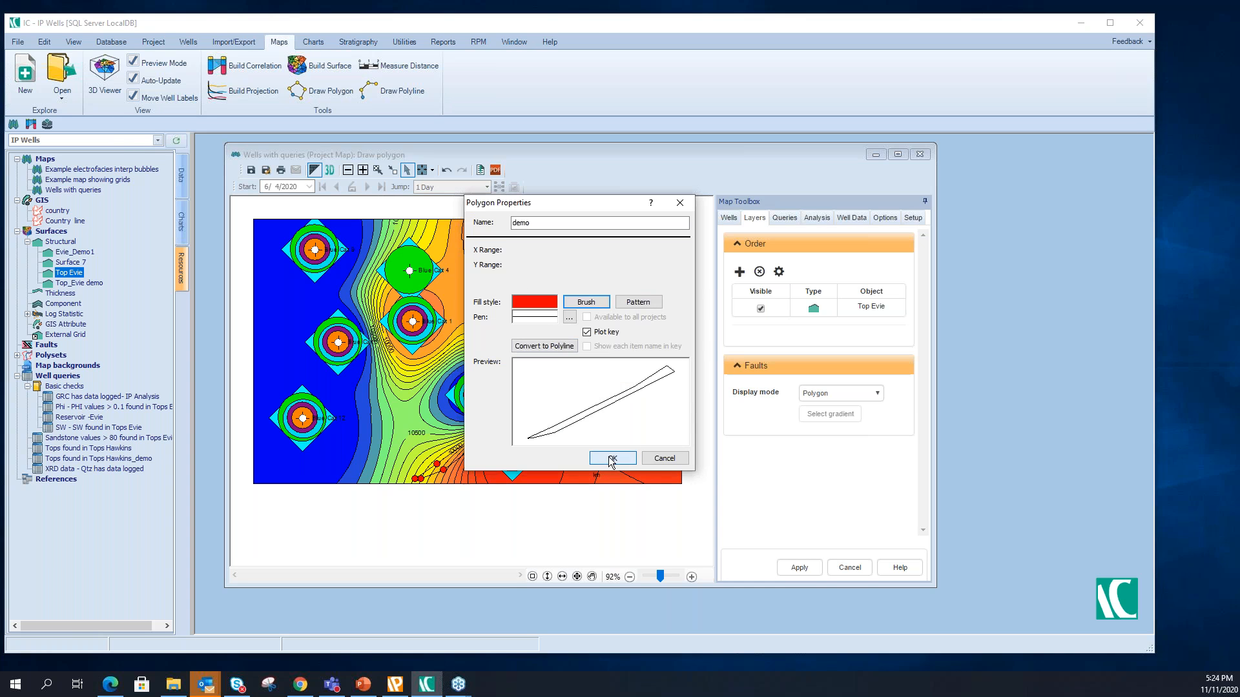
left_click(611, 458)
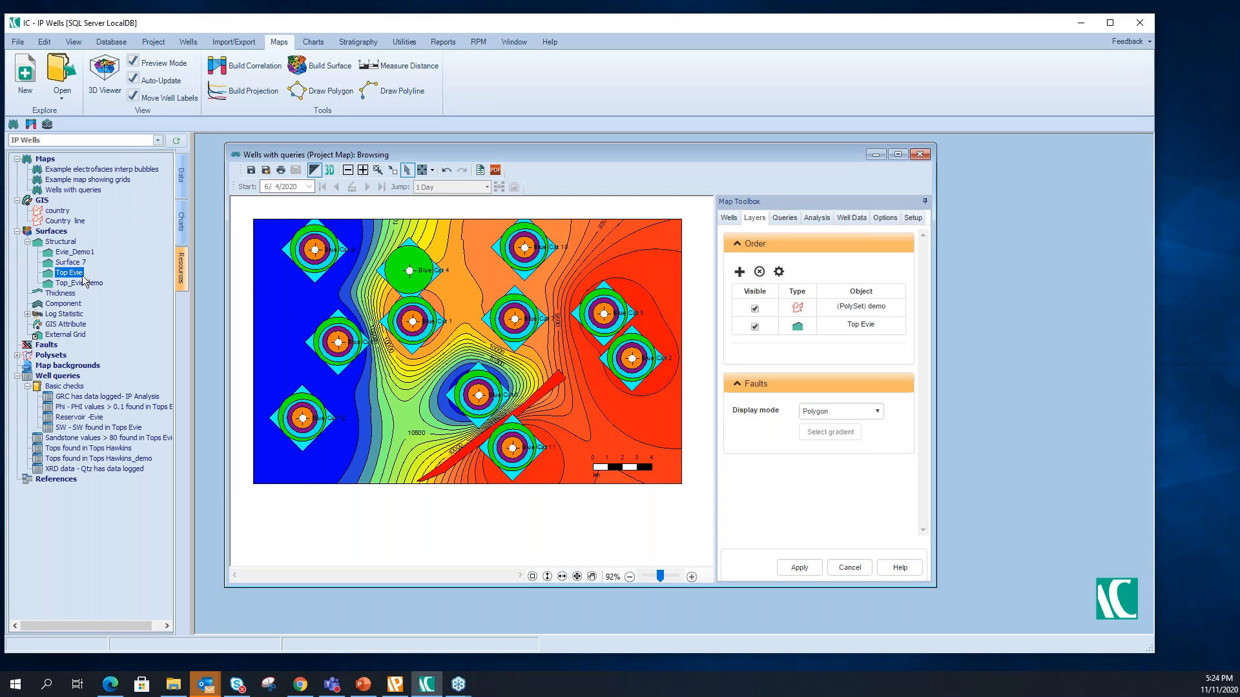
- Set the demo polygon's function to Break in the Top Evie surface properties and apply it to the map
right_click(71, 277)
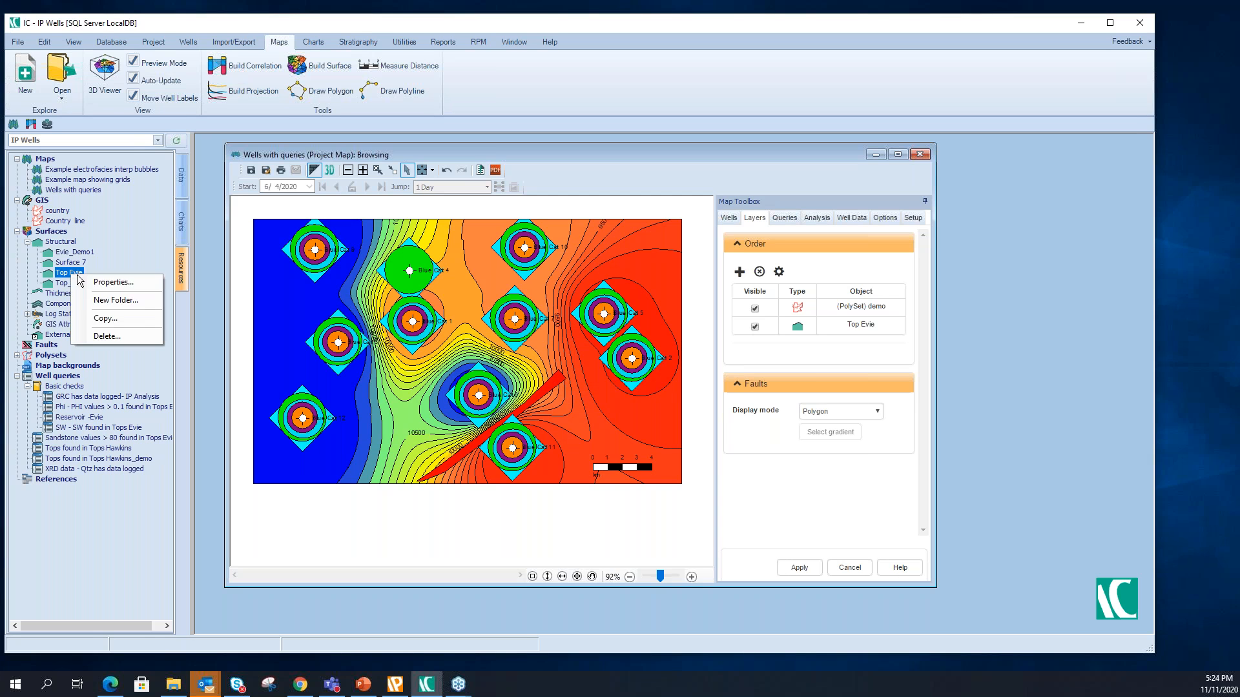
left_click(110, 283)
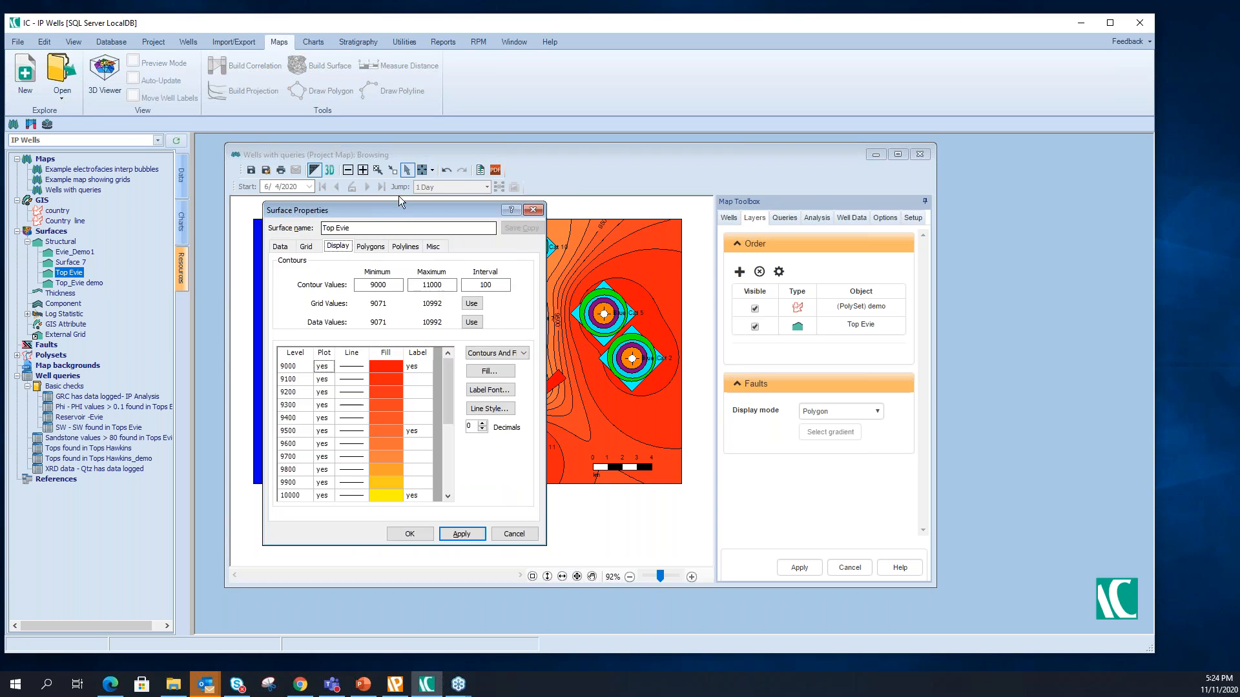
left_click_drag(398, 211, 444, 209)
left_click(417, 245)
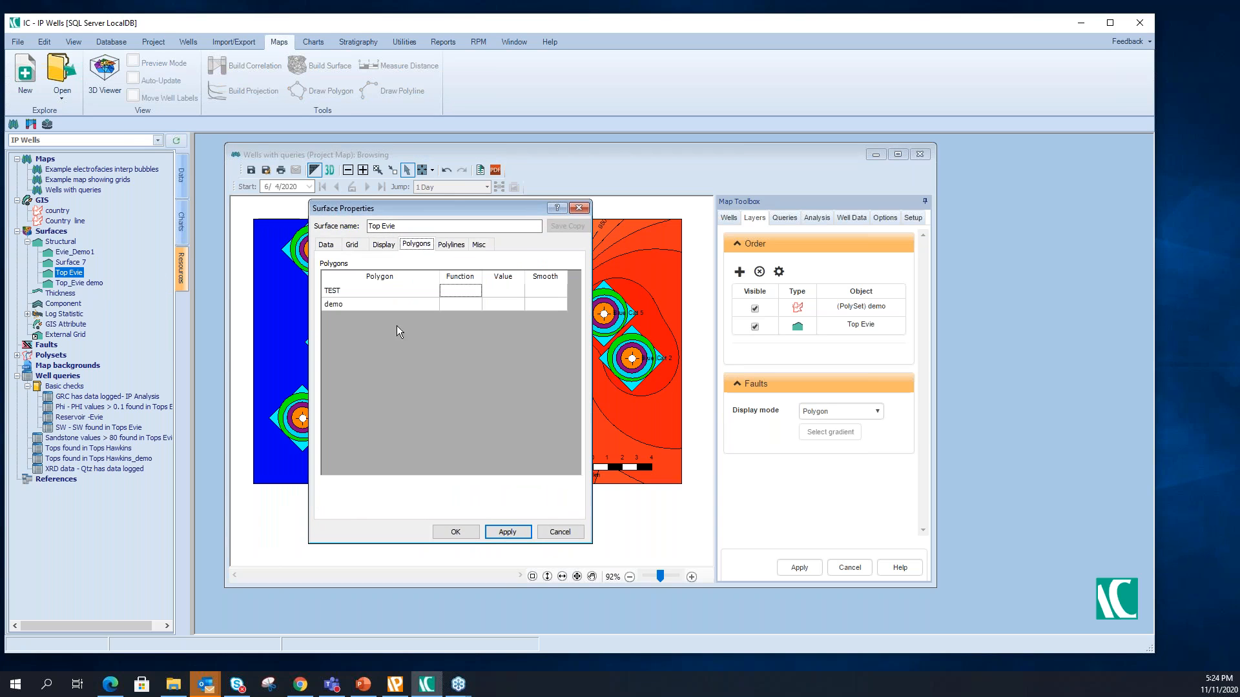
left_click(470, 304)
left_click(458, 317)
left_click_drag(469, 208, 827, 184)
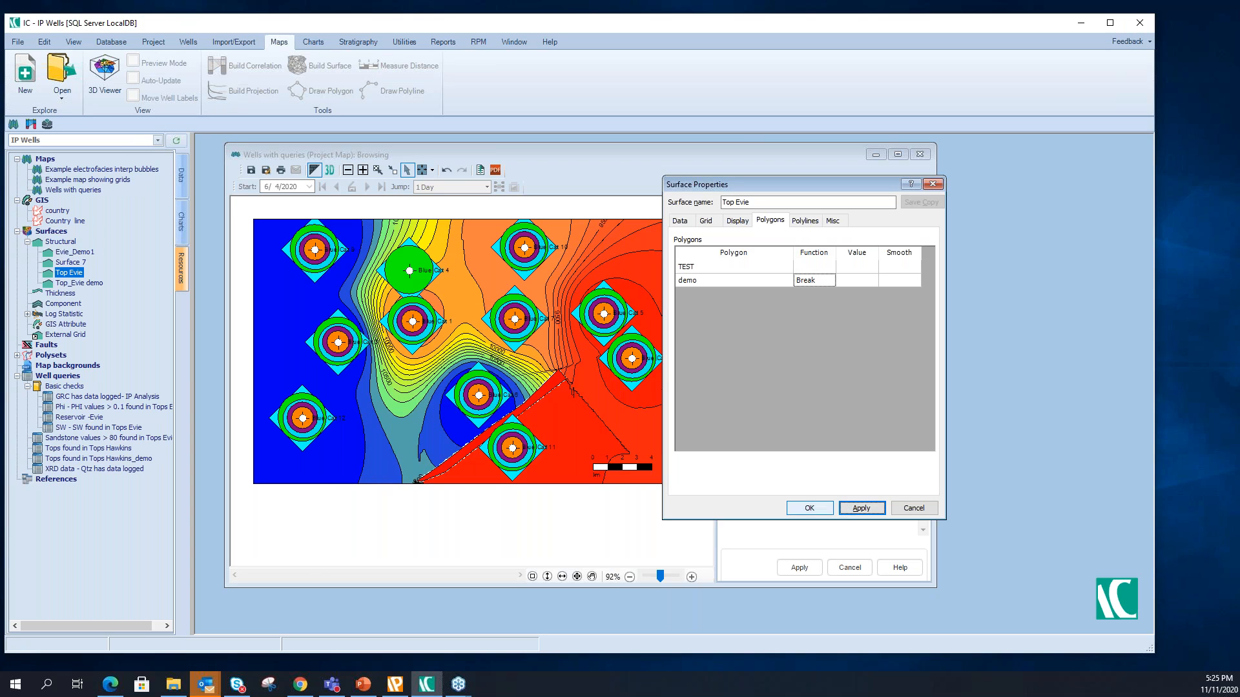
left_click_drag(756, 188, 963, 155)
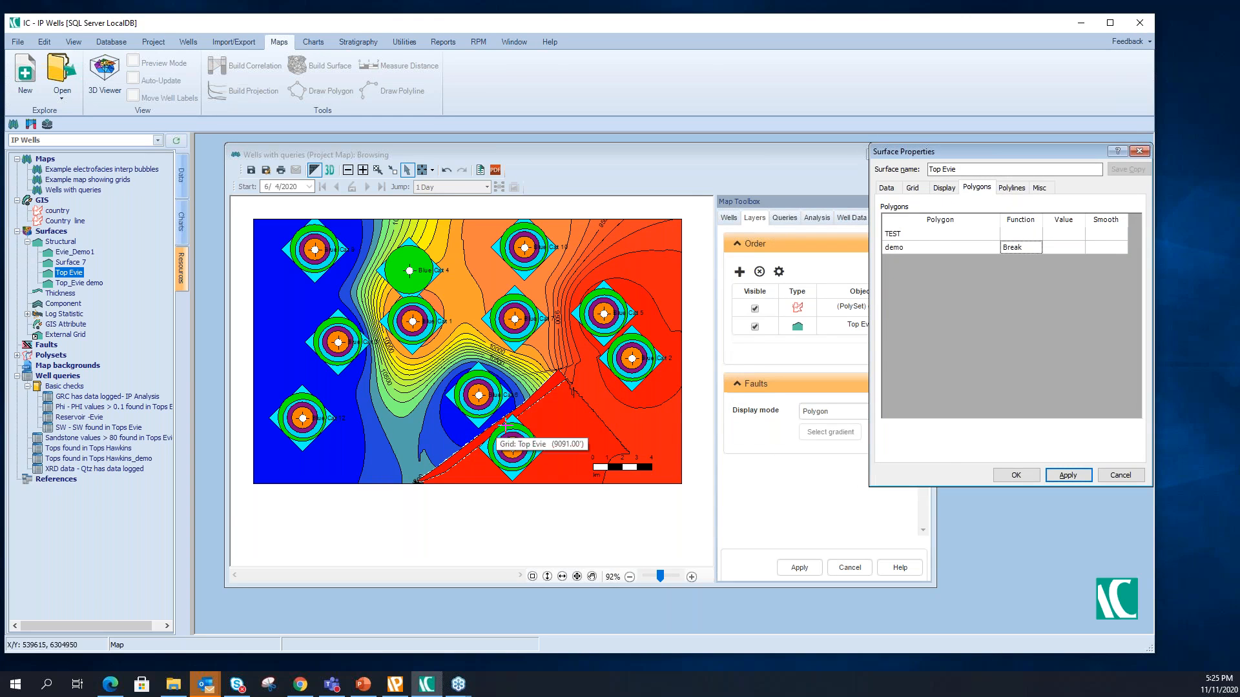
left_click_drag(963, 151, 827, 183)
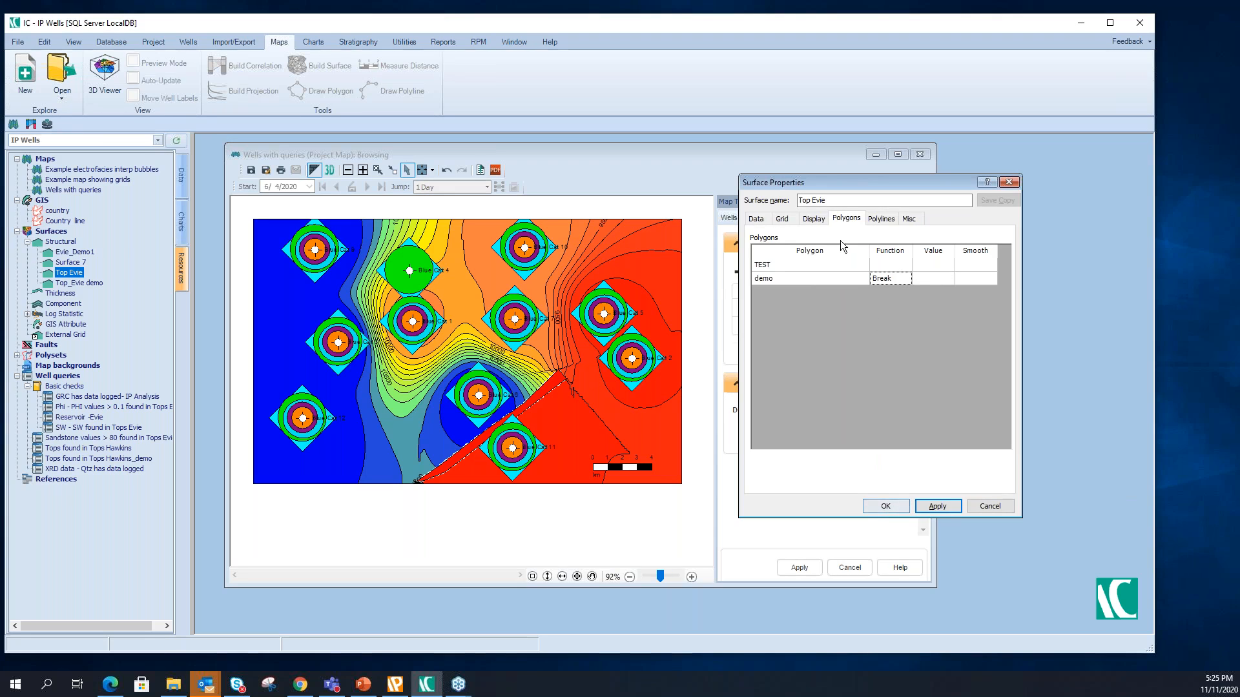
- Clear the demo polygon's Break function from the Top Evie surface, apply the change, and close the surface properties
left_click(893, 277)
left_click(886, 289)
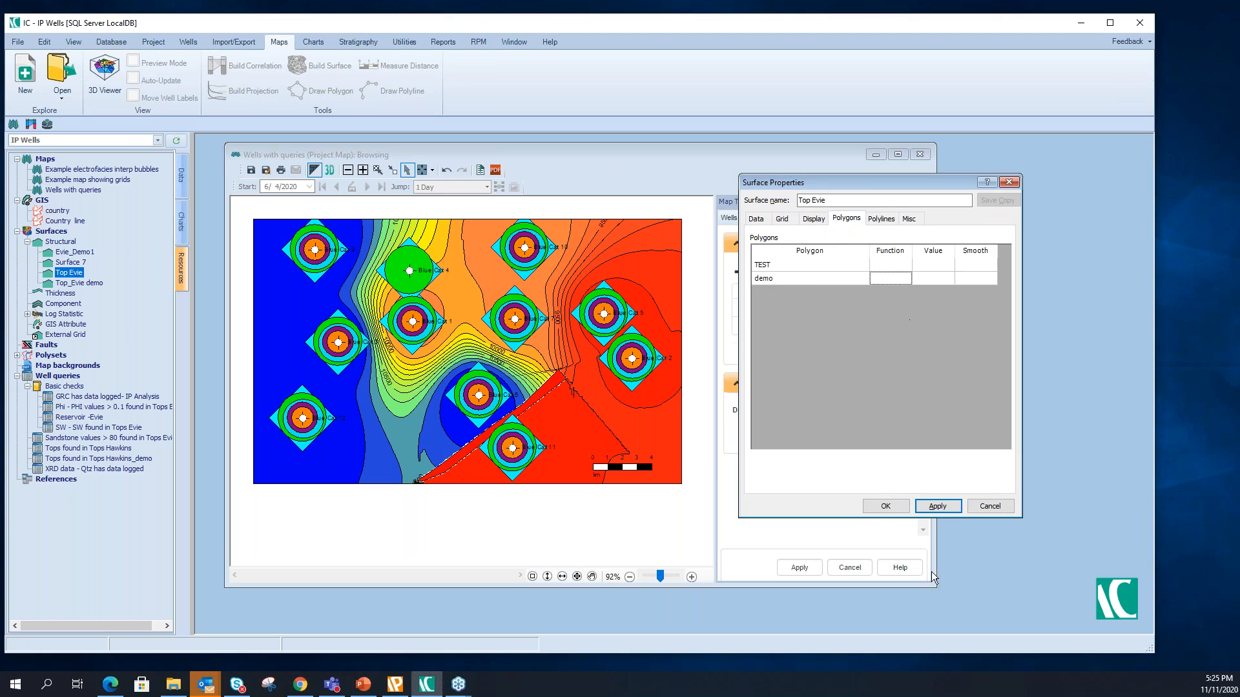
left_click(931, 507)
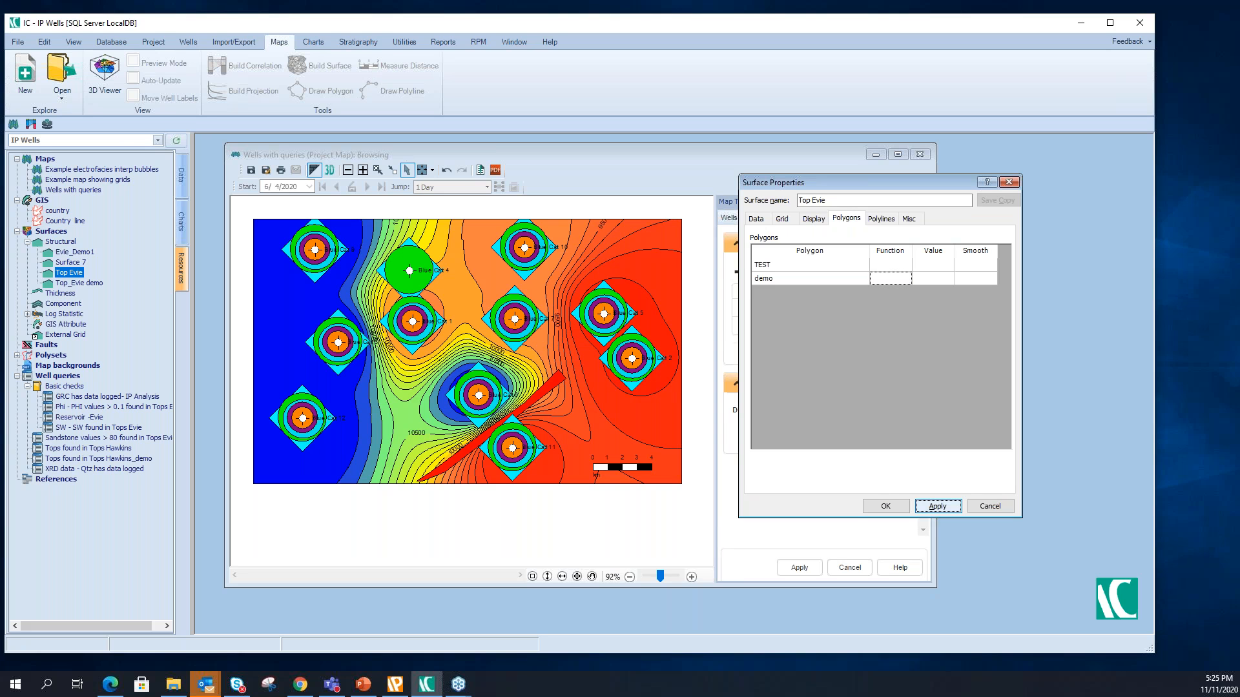
left_click(874, 509)
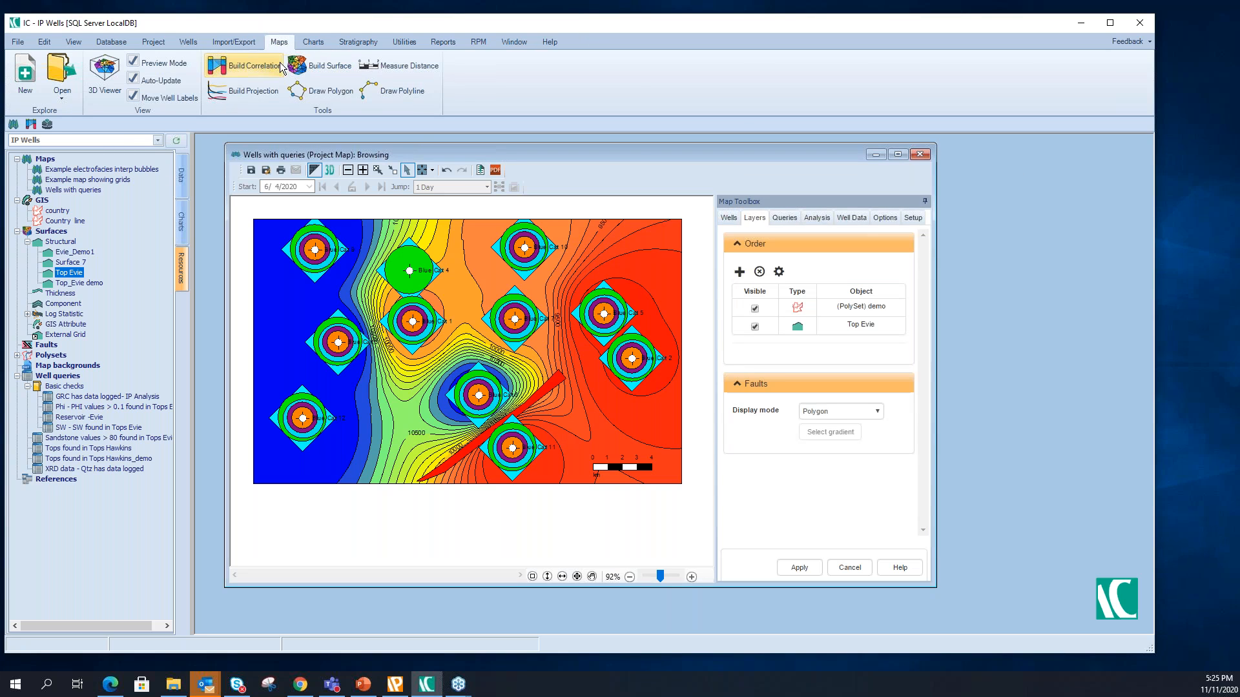
- Turn off the visibility of the demo polyset layer and apply the layer settings
left_click(754, 310)
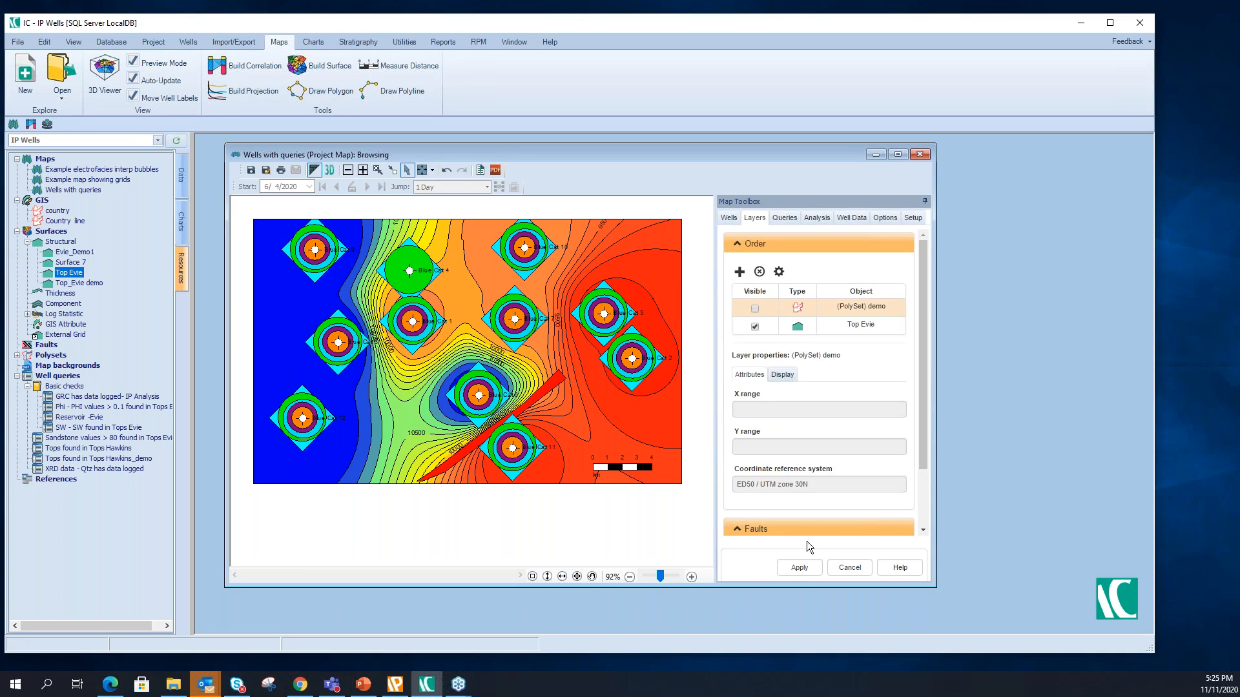
left_click(800, 568)
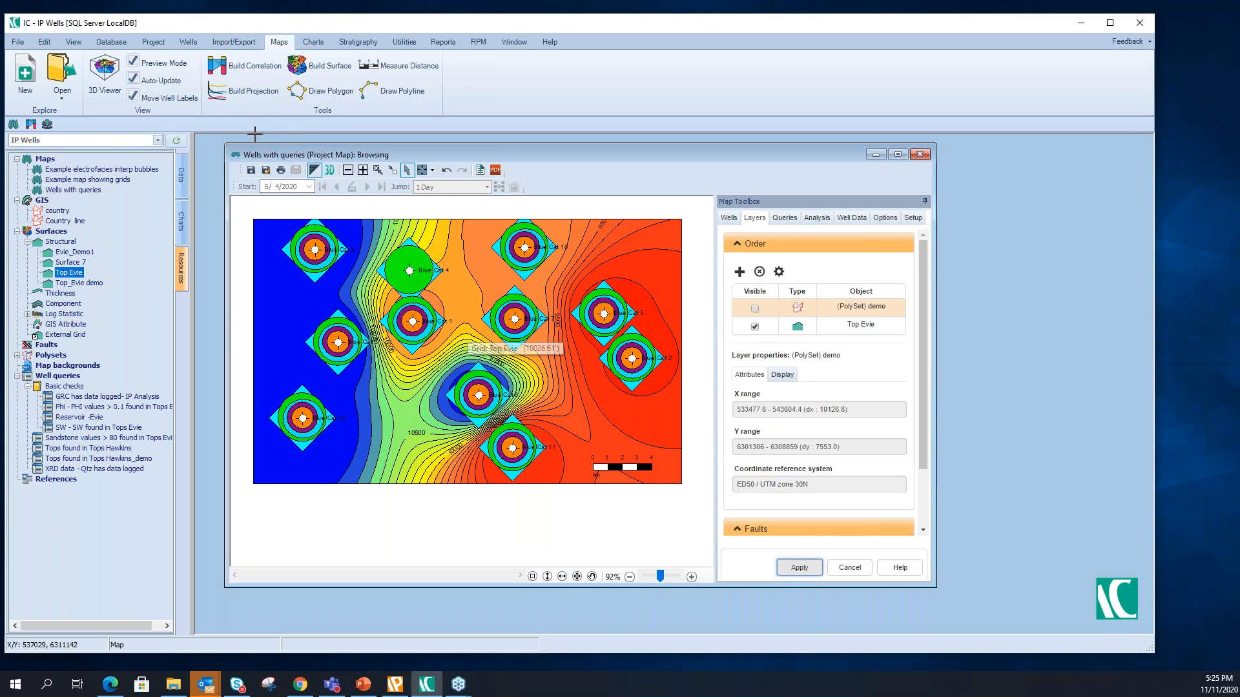
- Start building a surface over the whole map area, name it demo, and set its style to Log Statistic
left_click(333, 64)
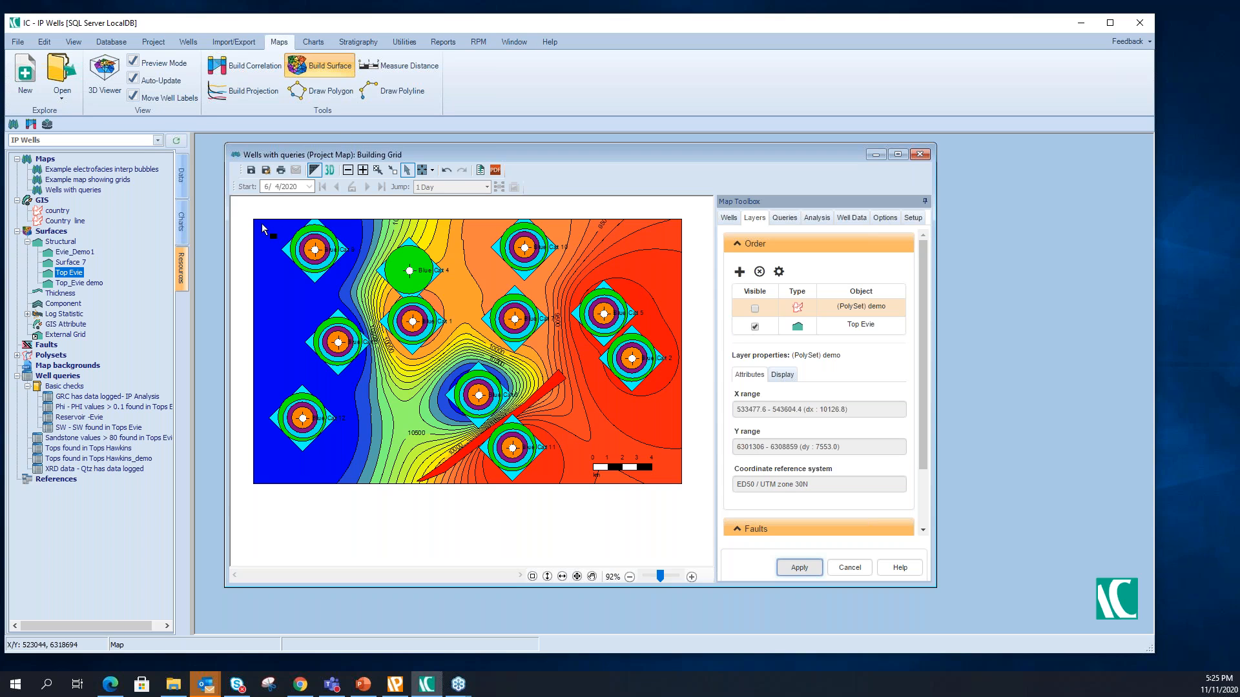
left_click_drag(261, 224, 685, 486)
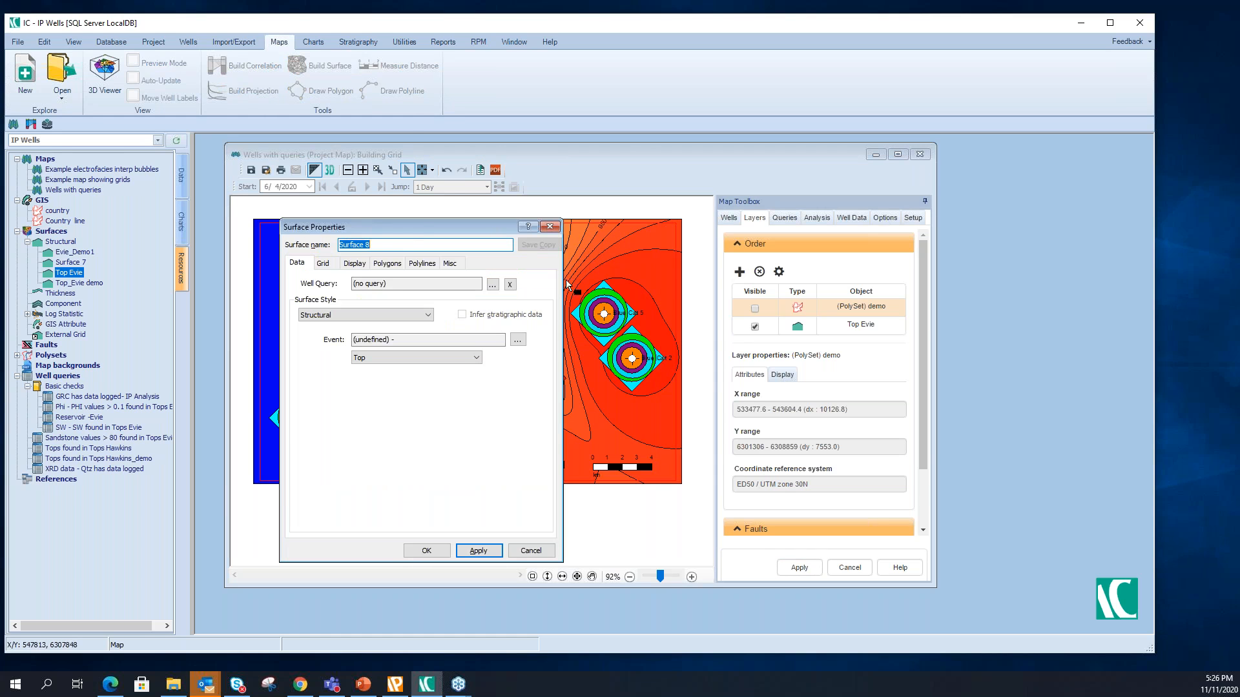
left_click_drag(399, 226, 404, 171)
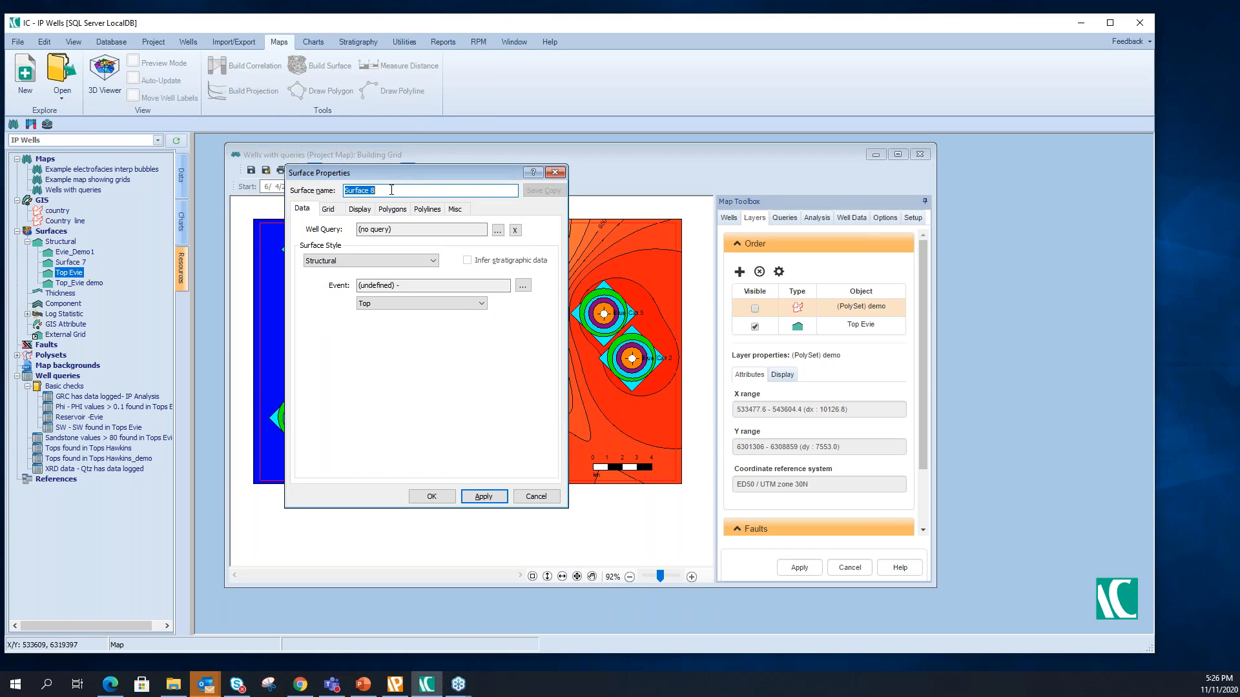
type("demo")
left_click(334, 265)
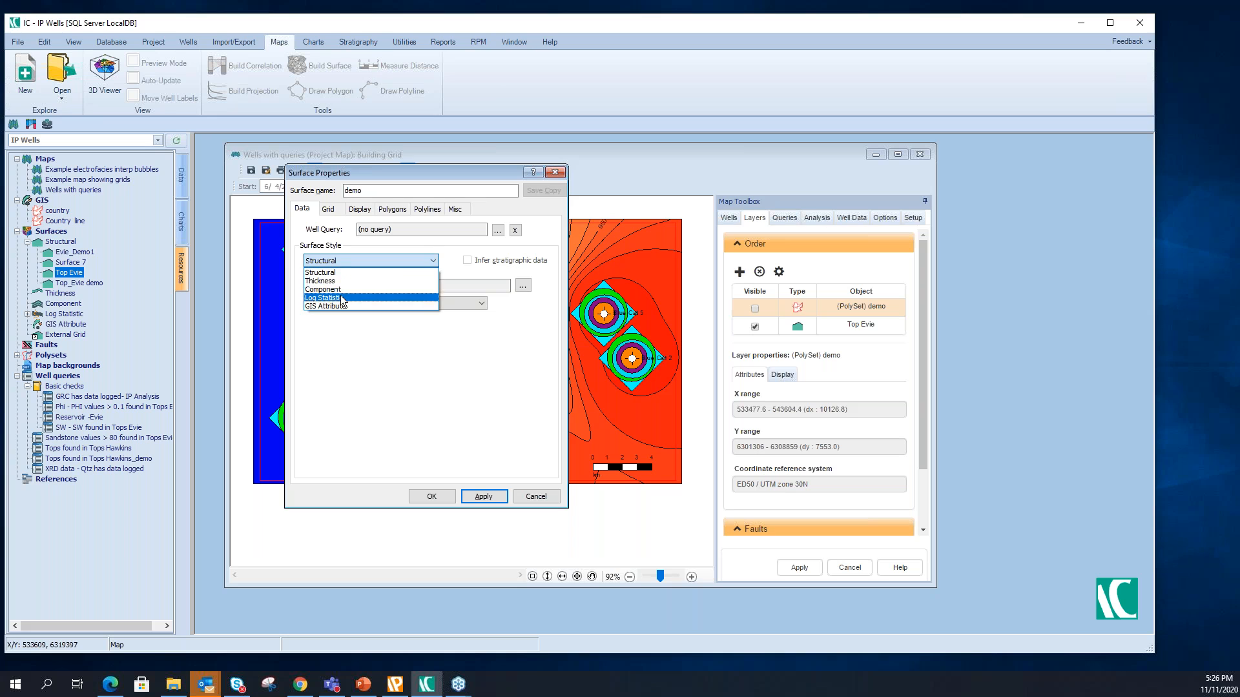
left_click(341, 299)
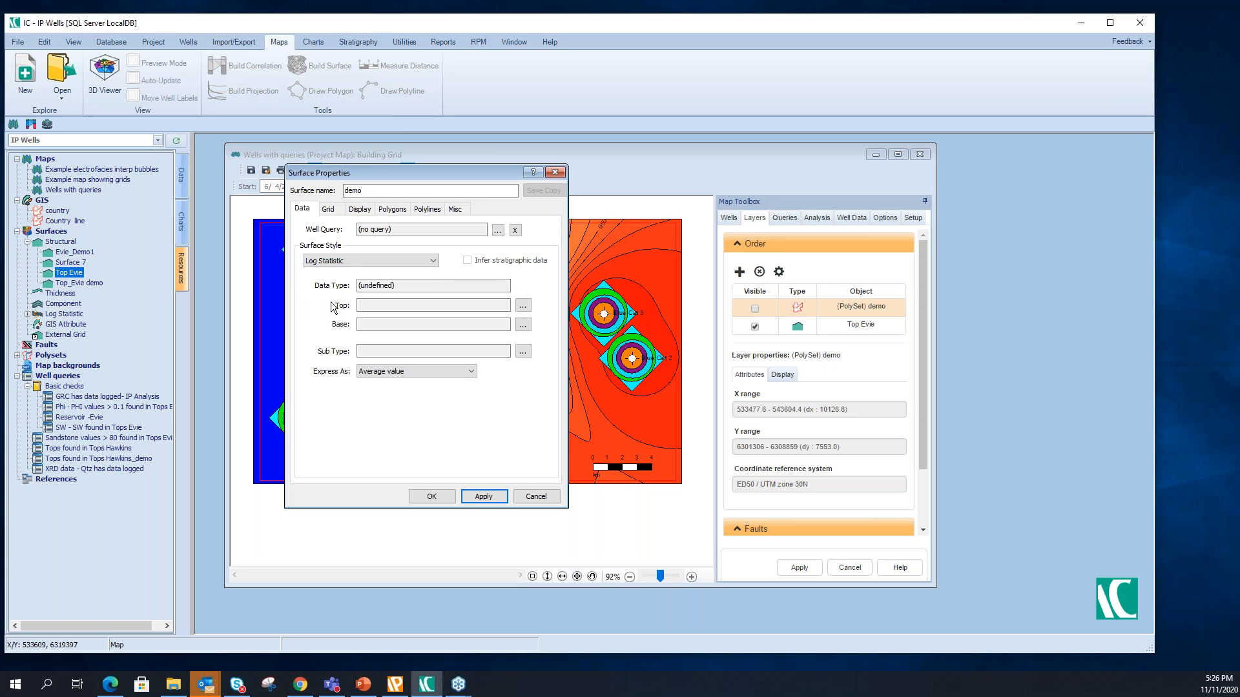
- Set the new surface's interval to the Evie unit from the Tops data
left_click(522, 306)
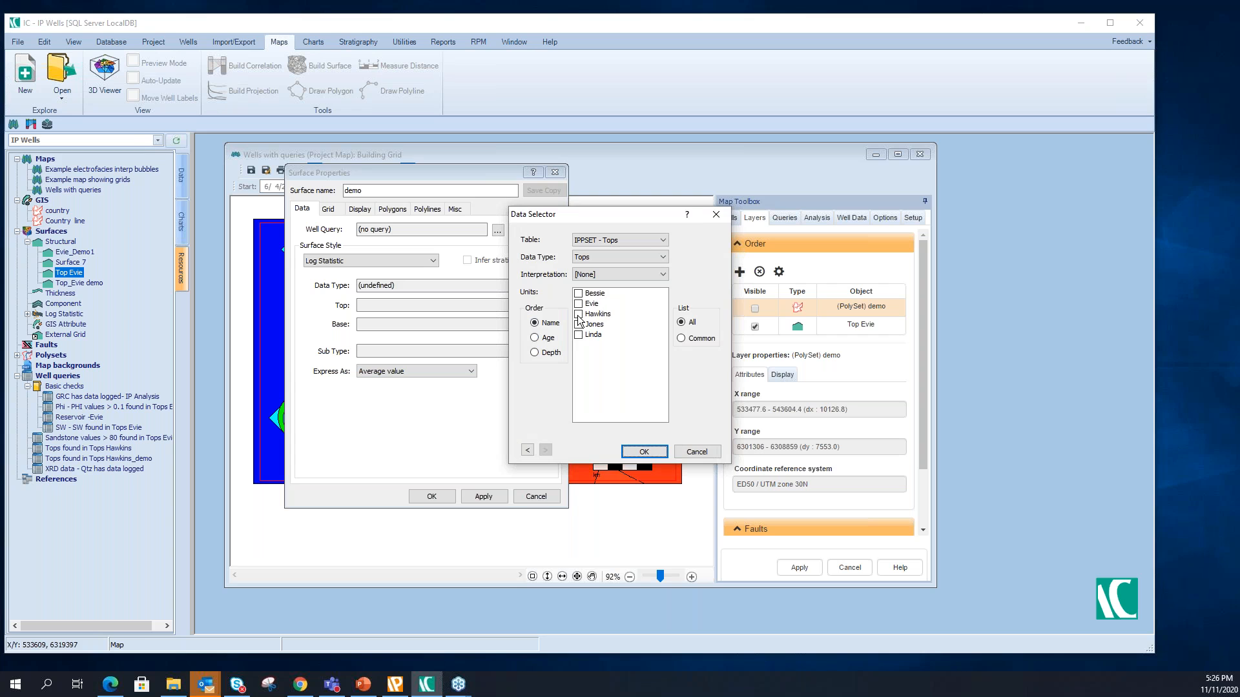
left_click(579, 315)
left_click(579, 303)
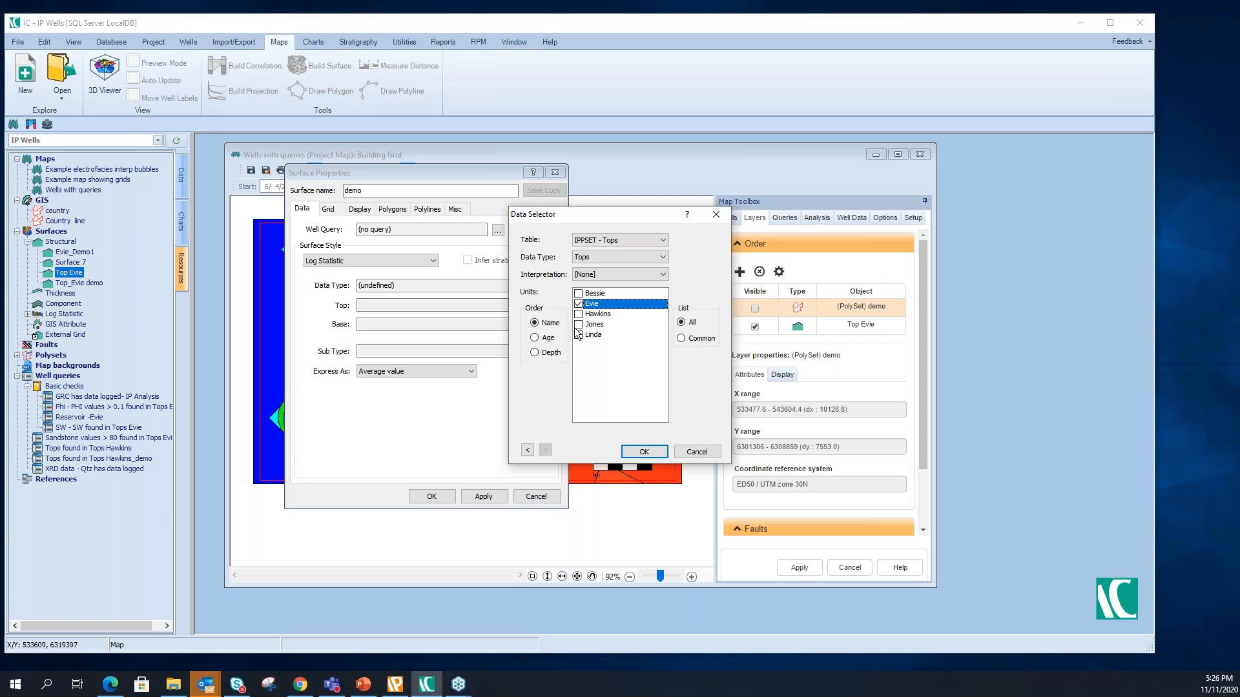
left_click(644, 451)
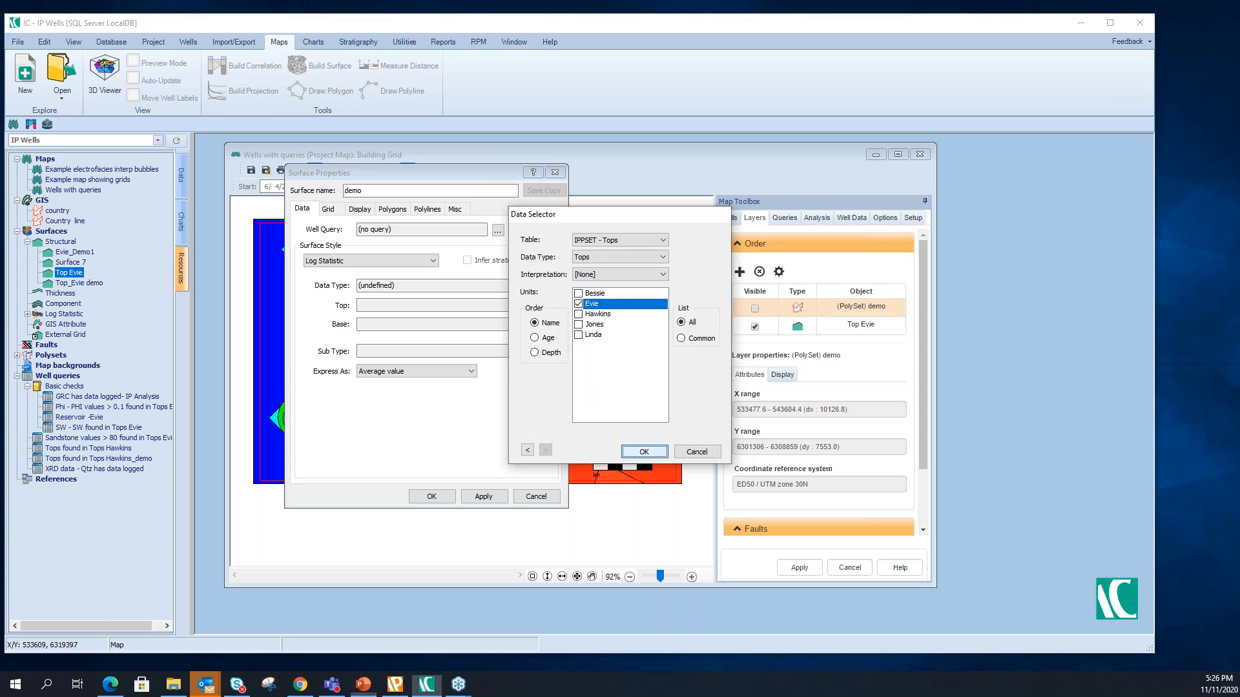
- Choose the SW curve as the surface's sub type
left_click(520, 354)
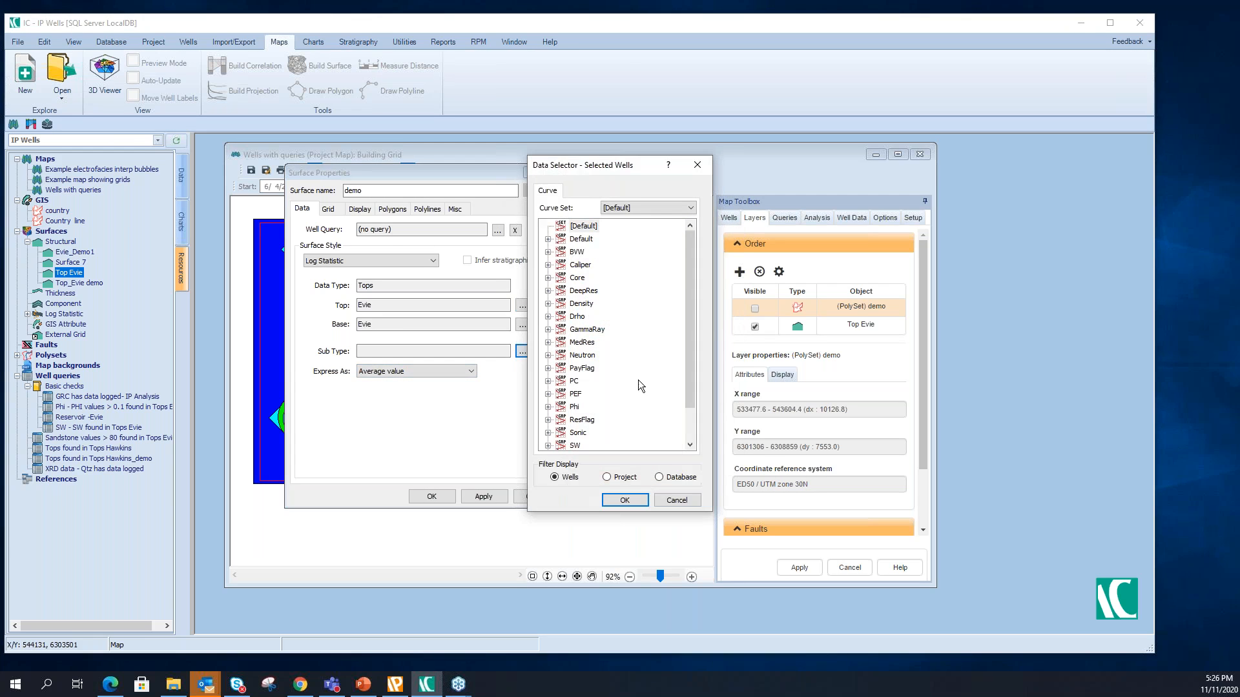
left_click_drag(688, 254, 693, 328)
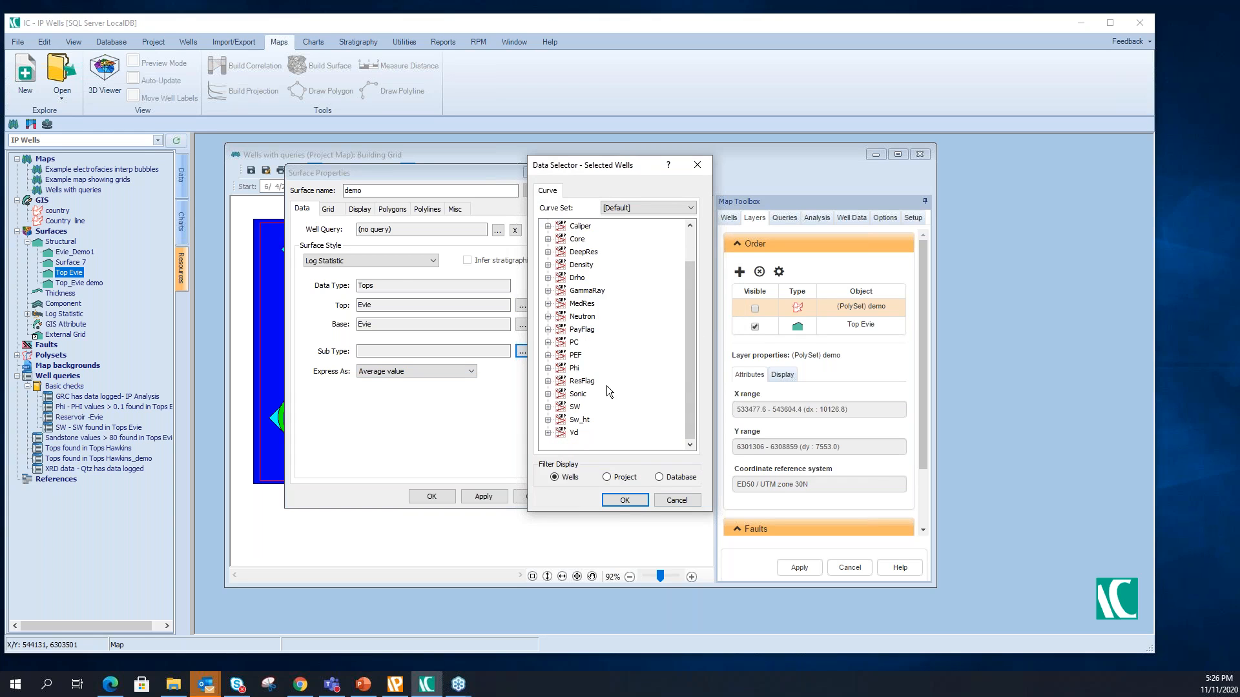
left_click(547, 408)
left_click(587, 420)
left_click(617, 501)
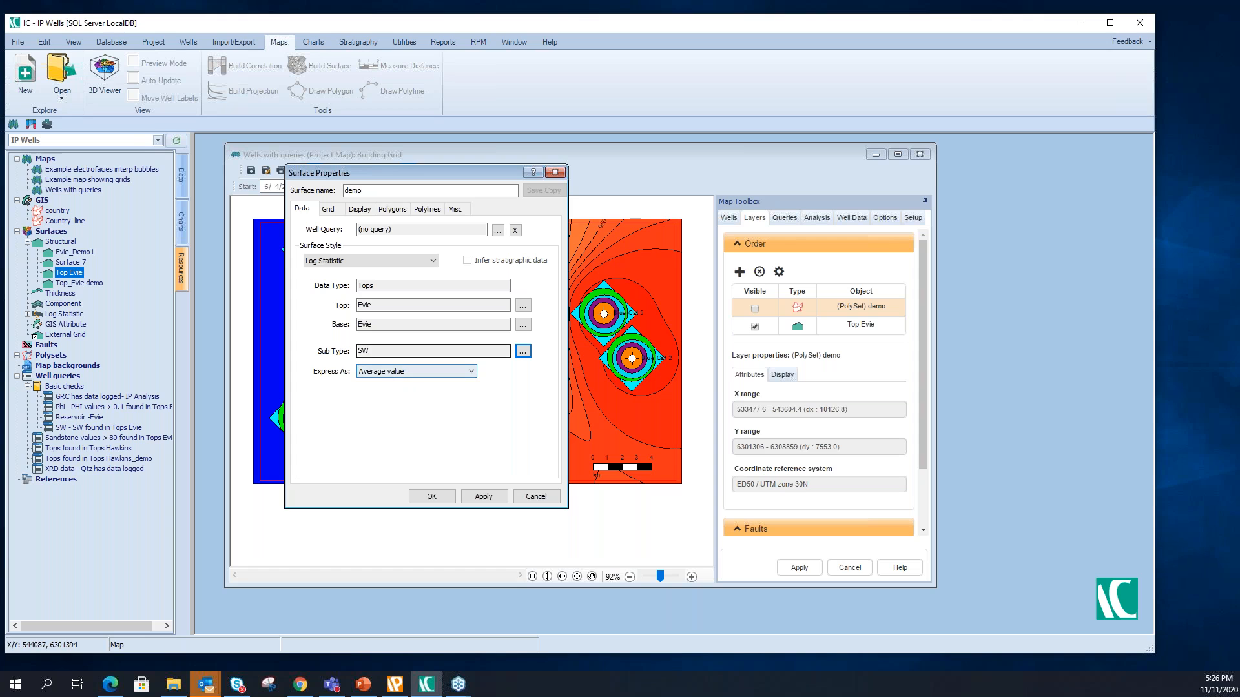
- Set the demo surface's gridding method to Inverse Distance
left_click(333, 214)
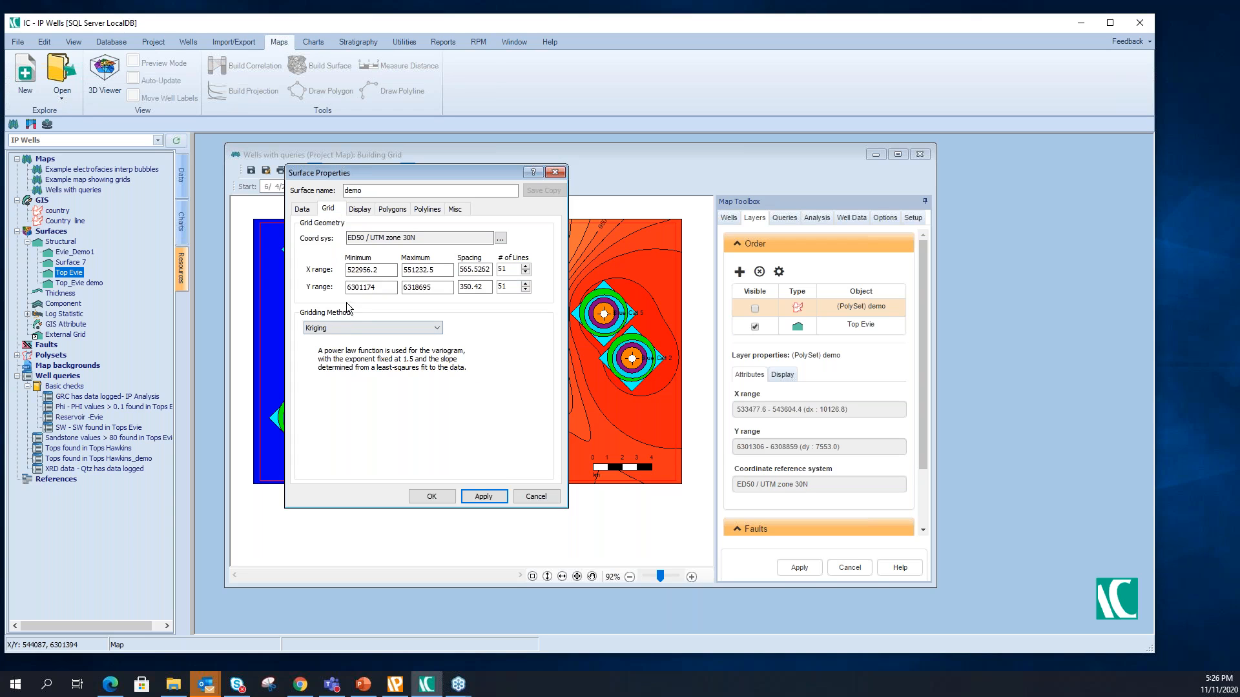
left_click(347, 329)
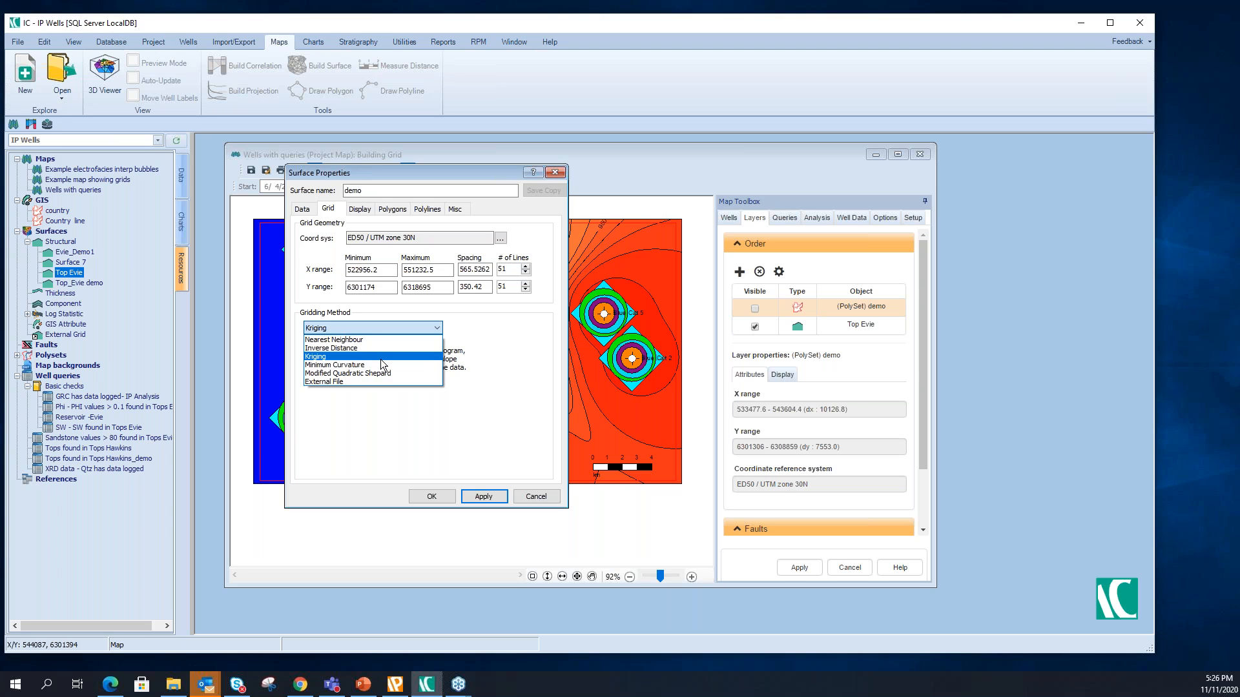
left_click(382, 348)
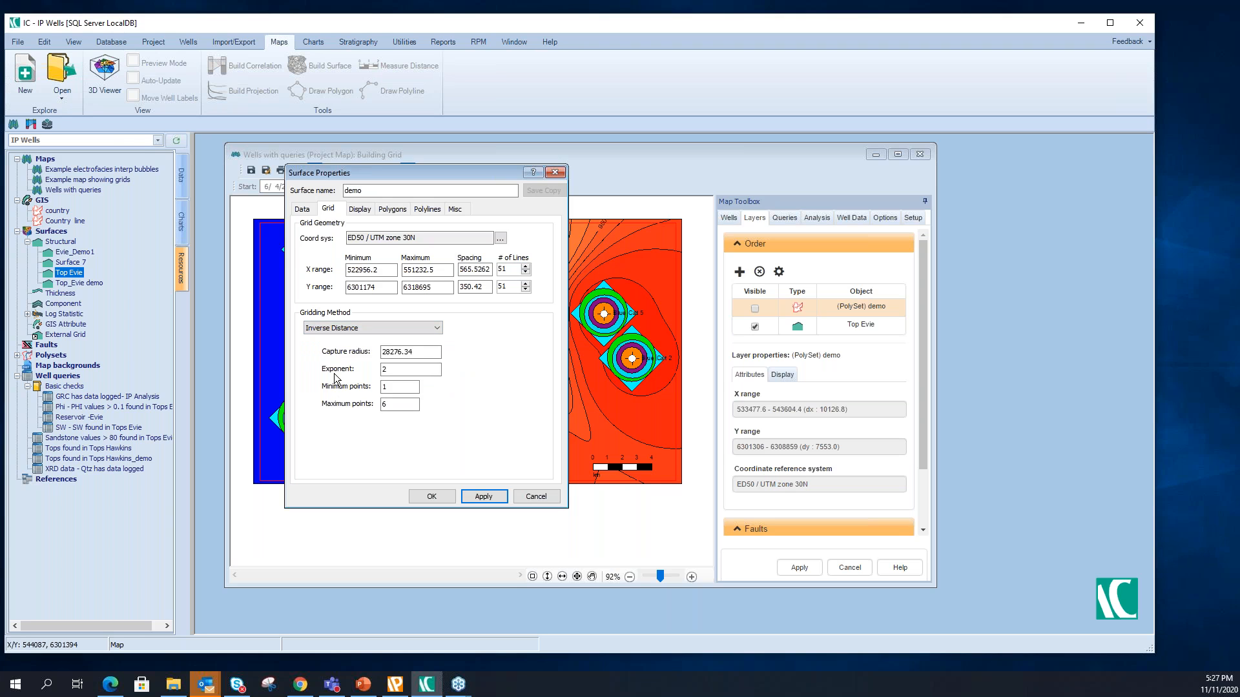
- Give the demo surface's contour fill a green colour range by adding a green towards its dark end
left_click(360, 210)
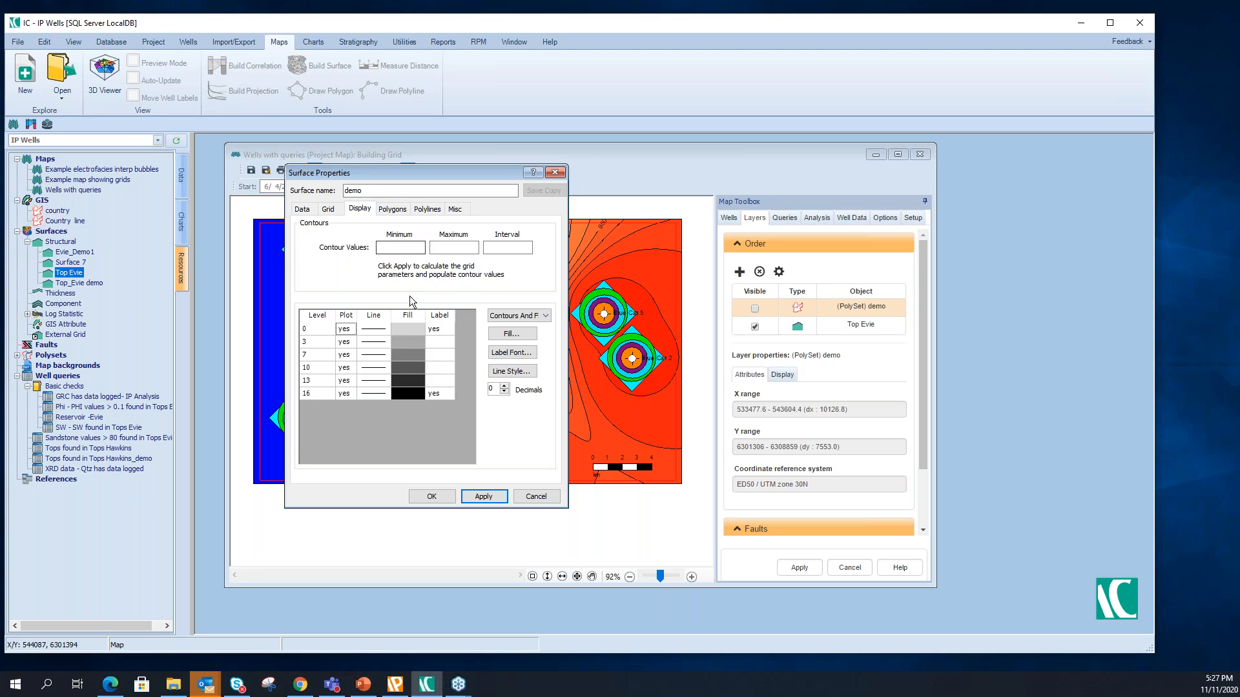
left_click(505, 336)
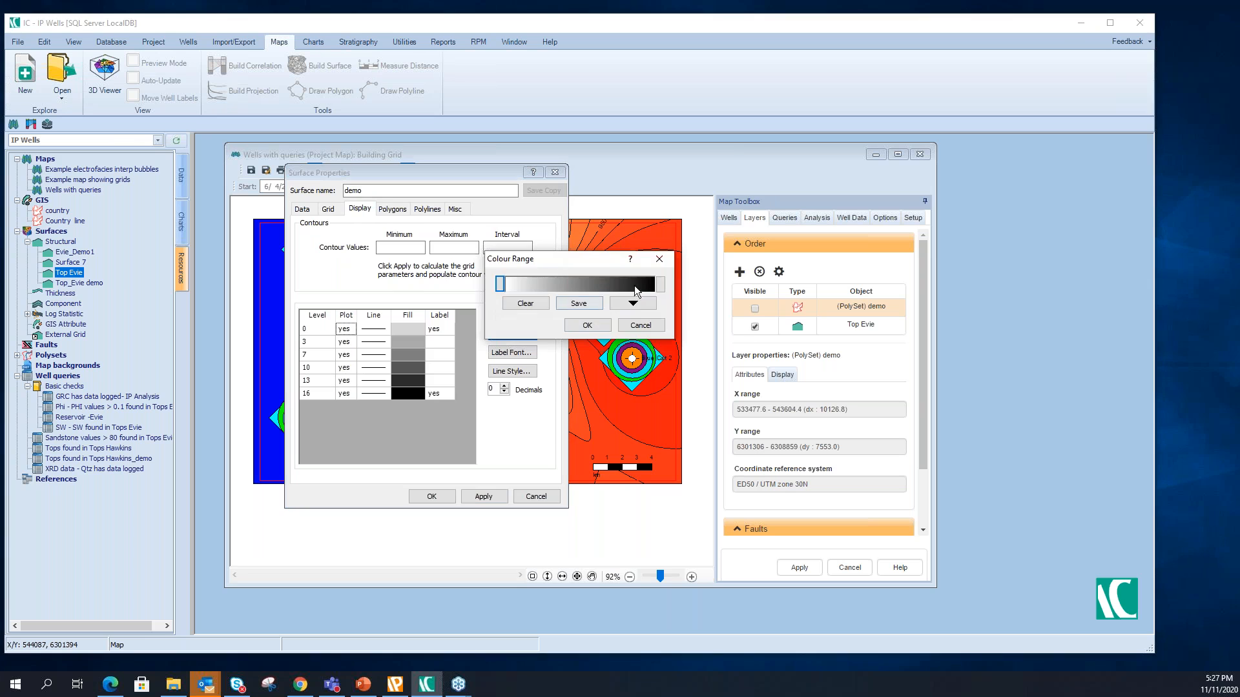
left_click(635, 287)
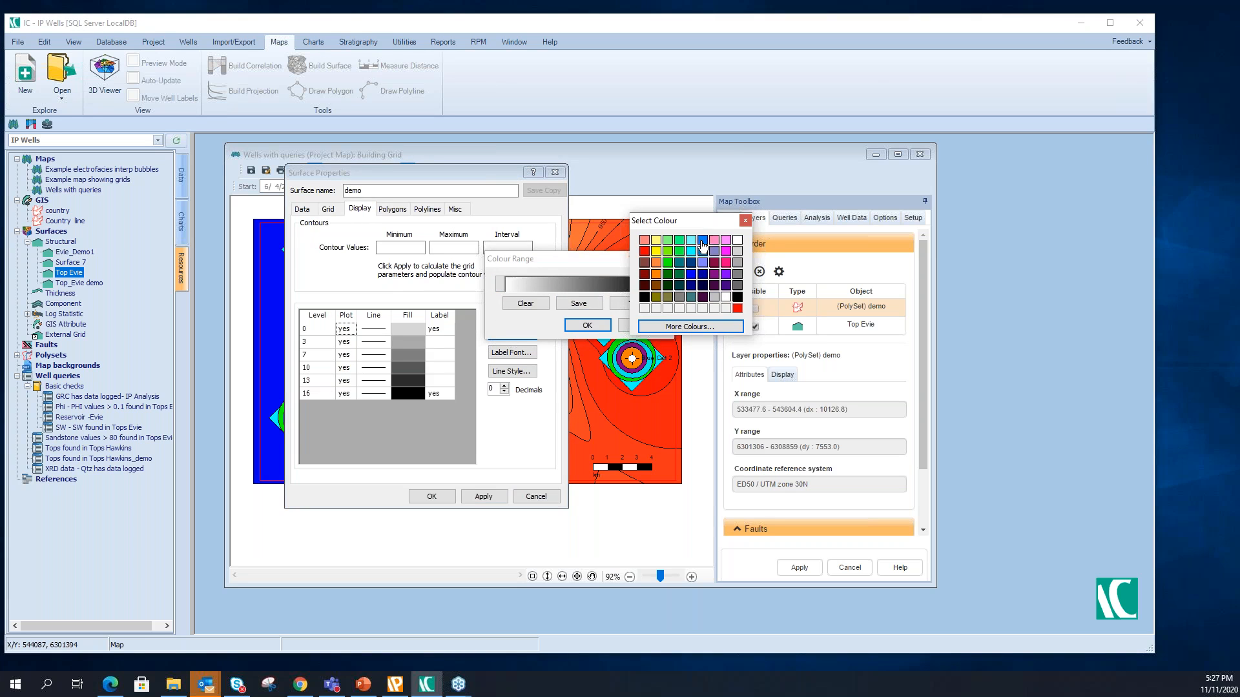
left_click(681, 244)
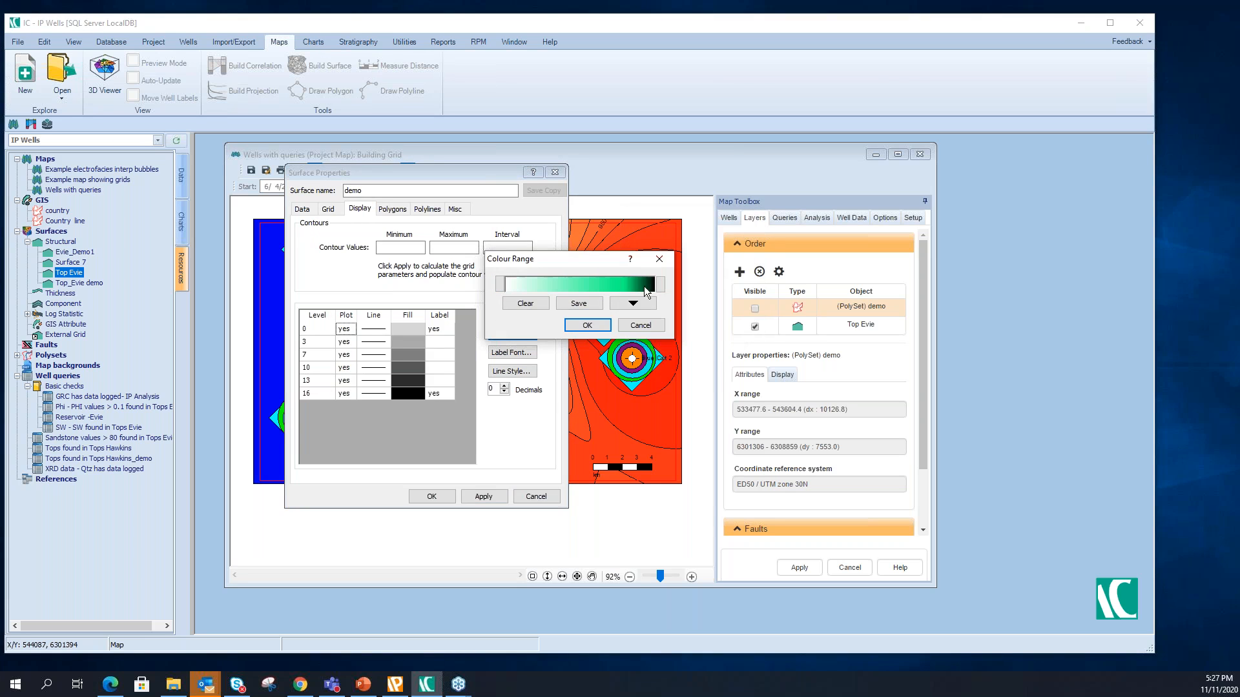
left_click(576, 328)
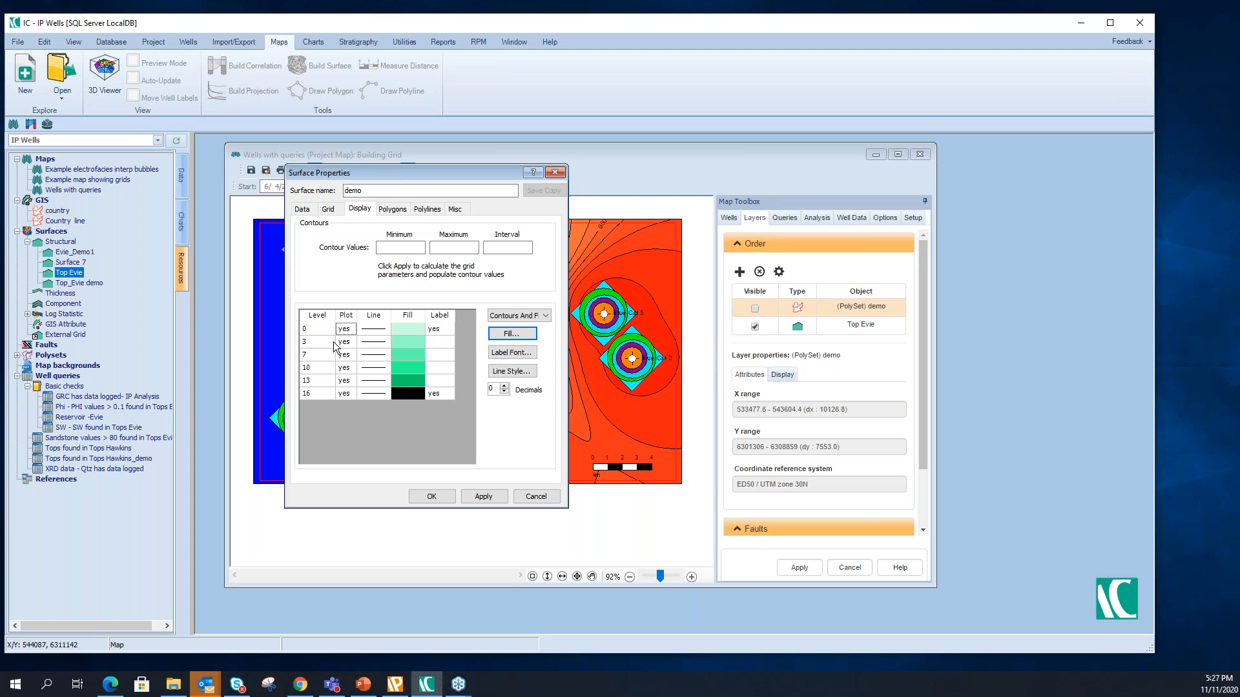
- Apply the surface properties to build the demo surface on the map
left_click_drag(400, 177, 690, 162)
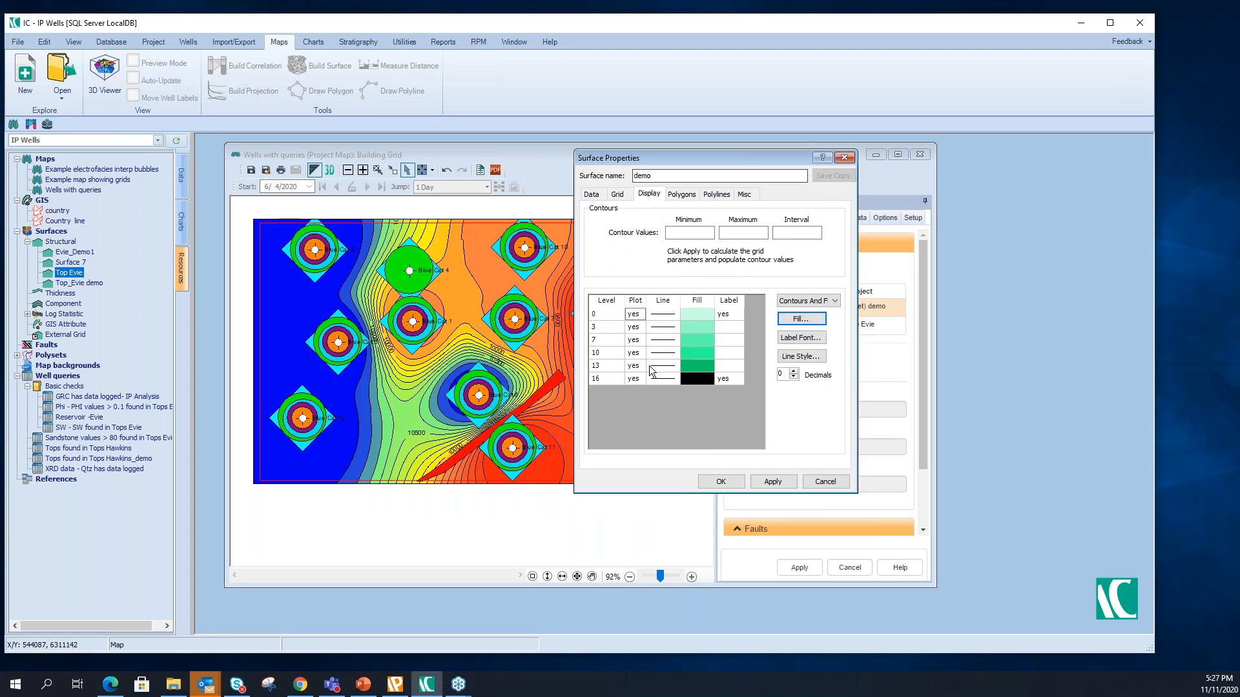
left_click(798, 568)
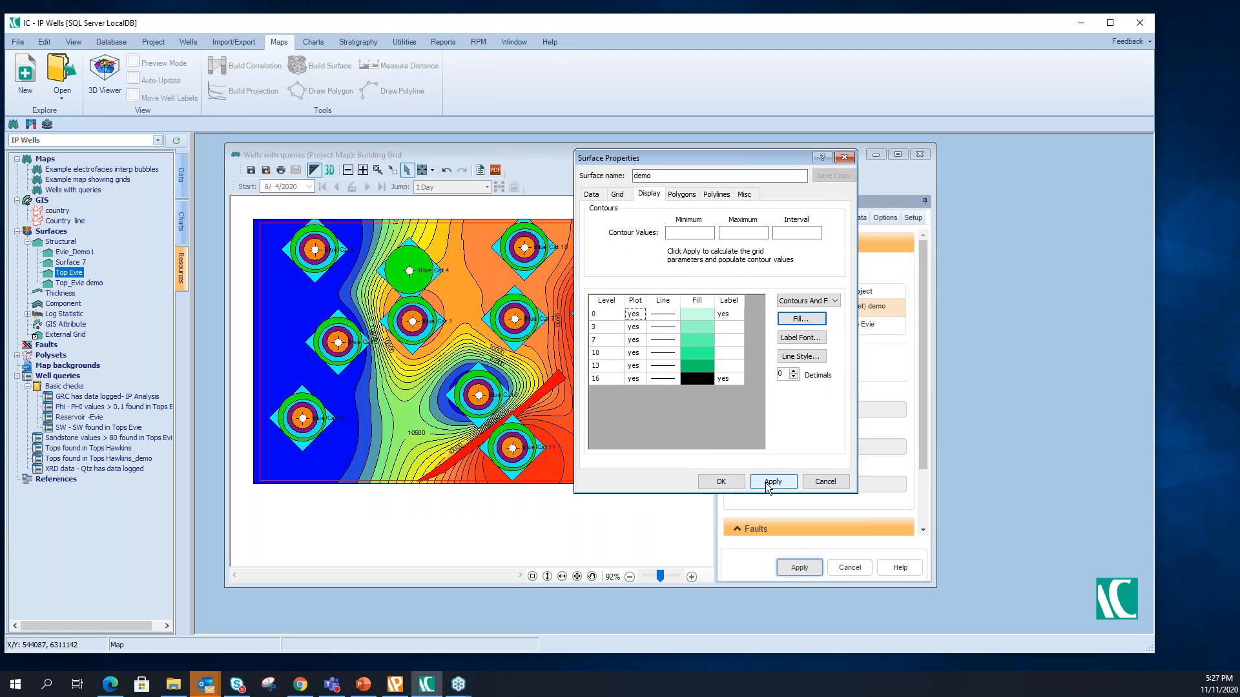
left_click(767, 485)
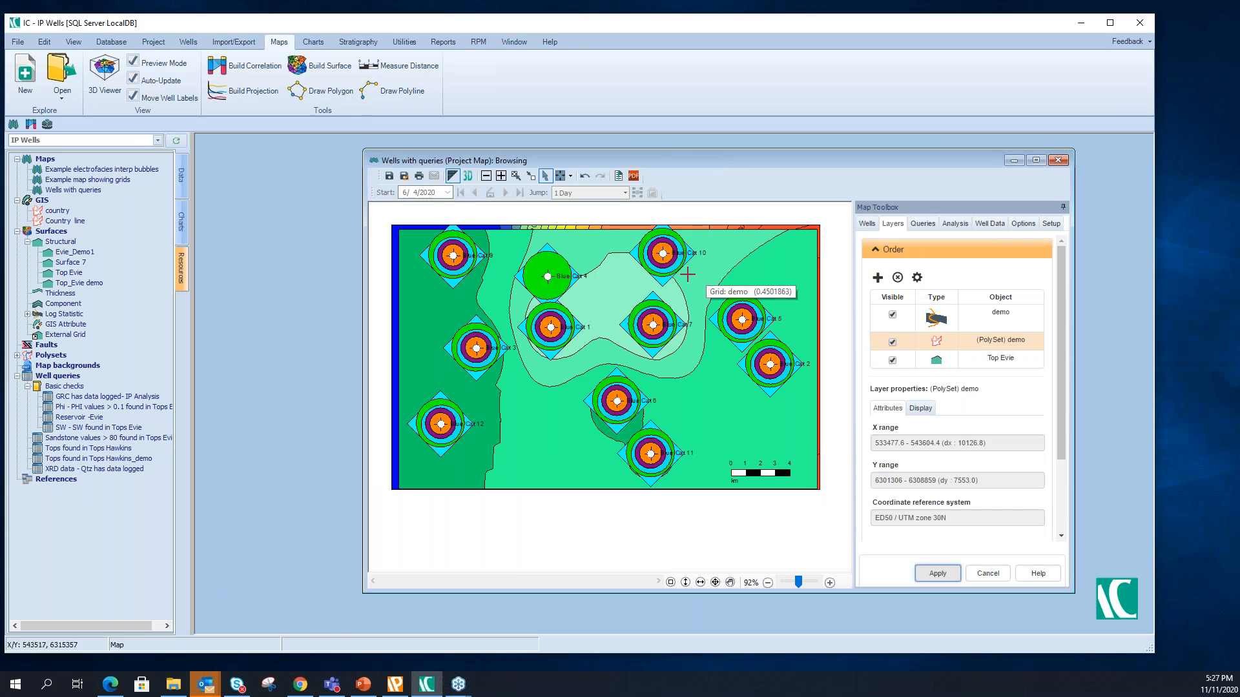
- Hide the Top Evie layer on the project map and reposition the map window
left_click_drag(668, 161, 590, 161)
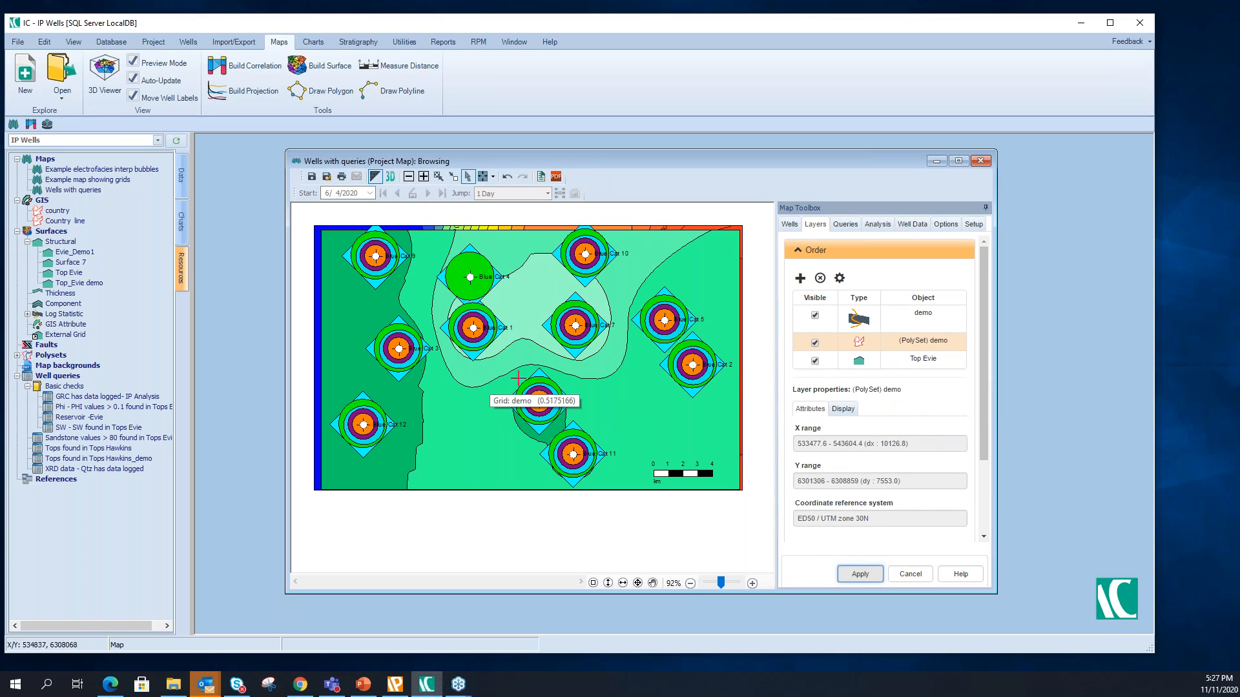
left_click(815, 361)
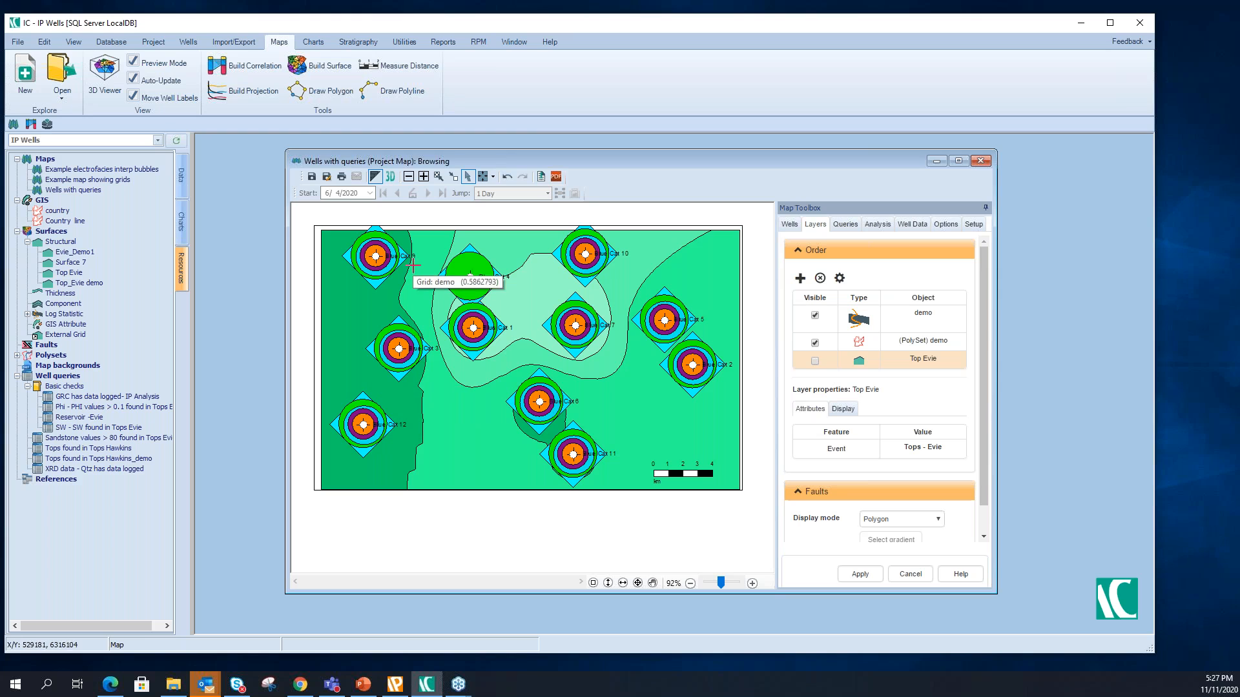
left_click_drag(423, 165, 385, 160)
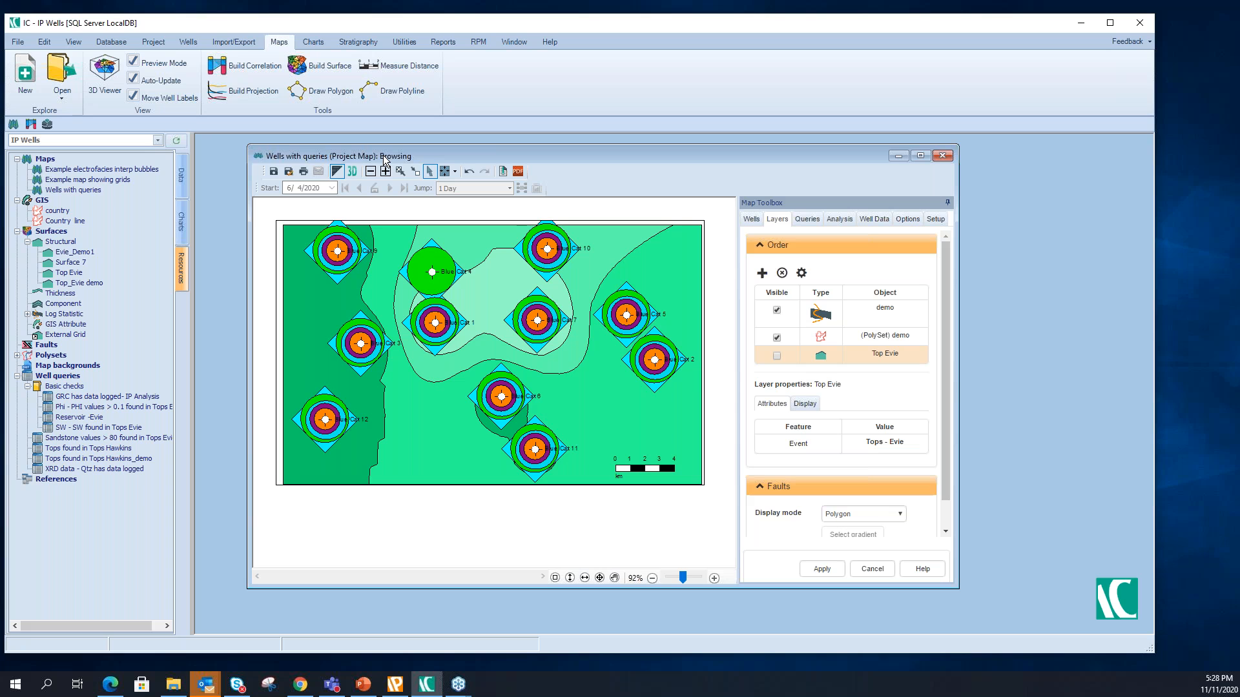
- Draw a correlation path through wells Blue Cat 3, Blue Cat 1, Blue Cat 7 and Blue Cat 5 and start a chart from it
left_click(235, 68)
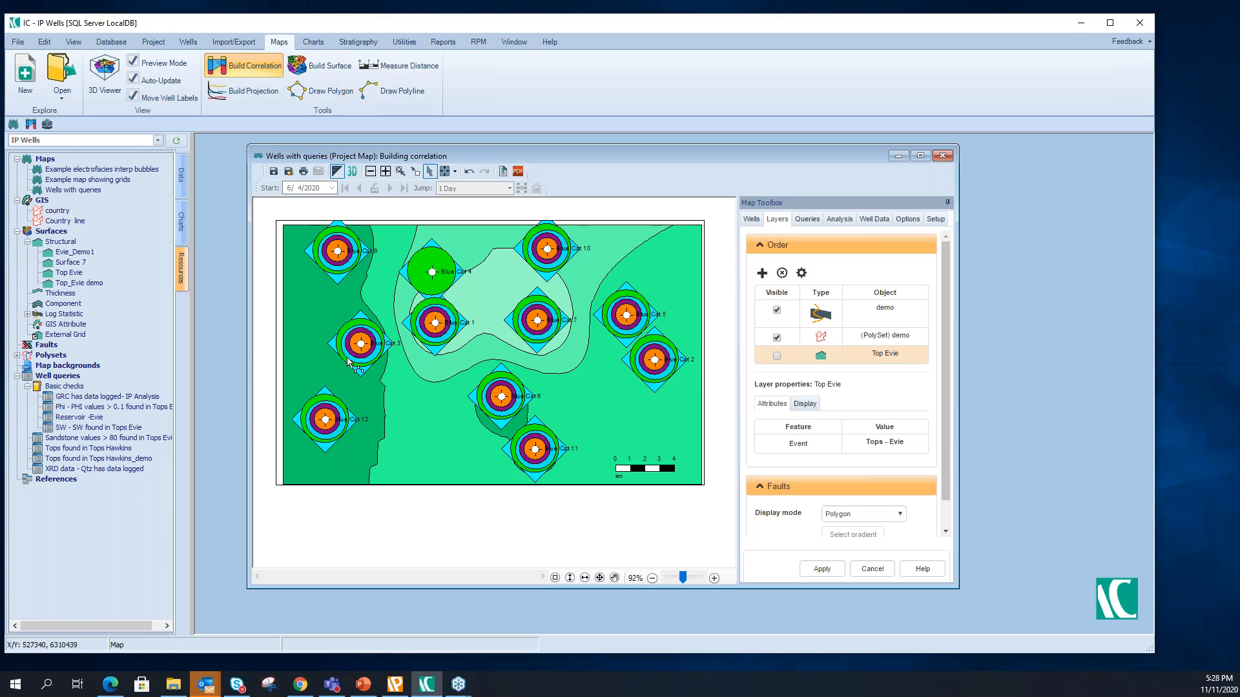
left_click(360, 343)
left_click(360, 342)
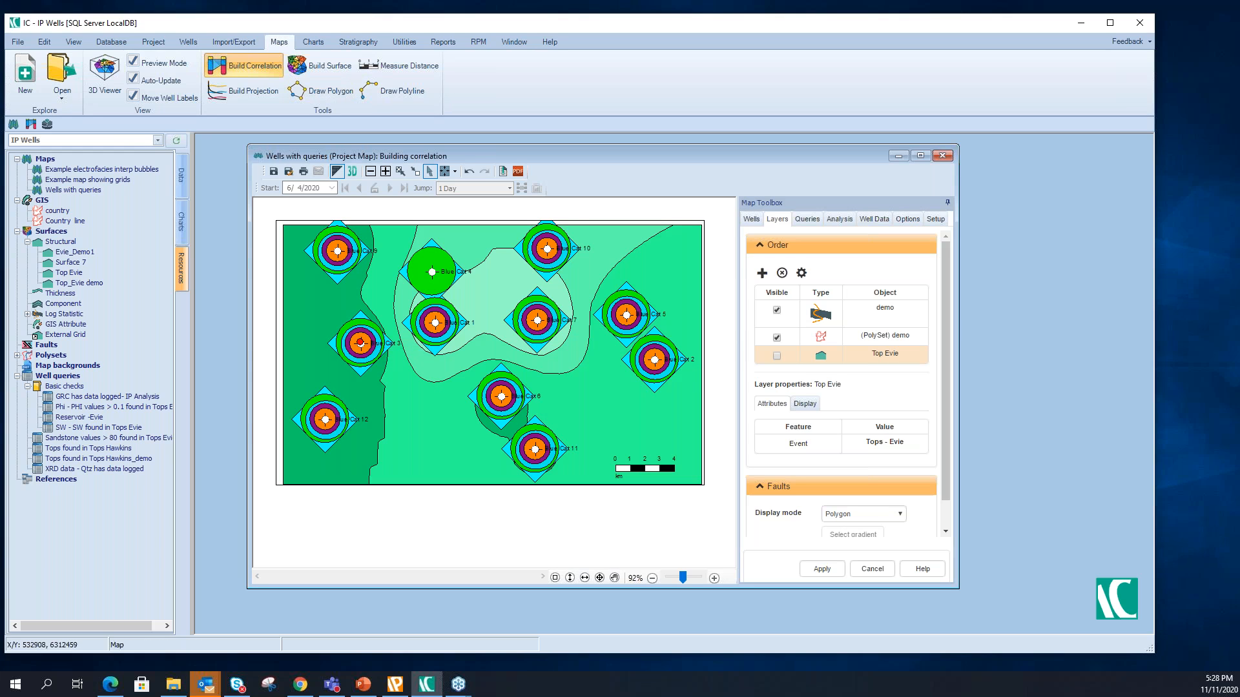
left_click(435, 322)
left_click(537, 319)
left_click(627, 314)
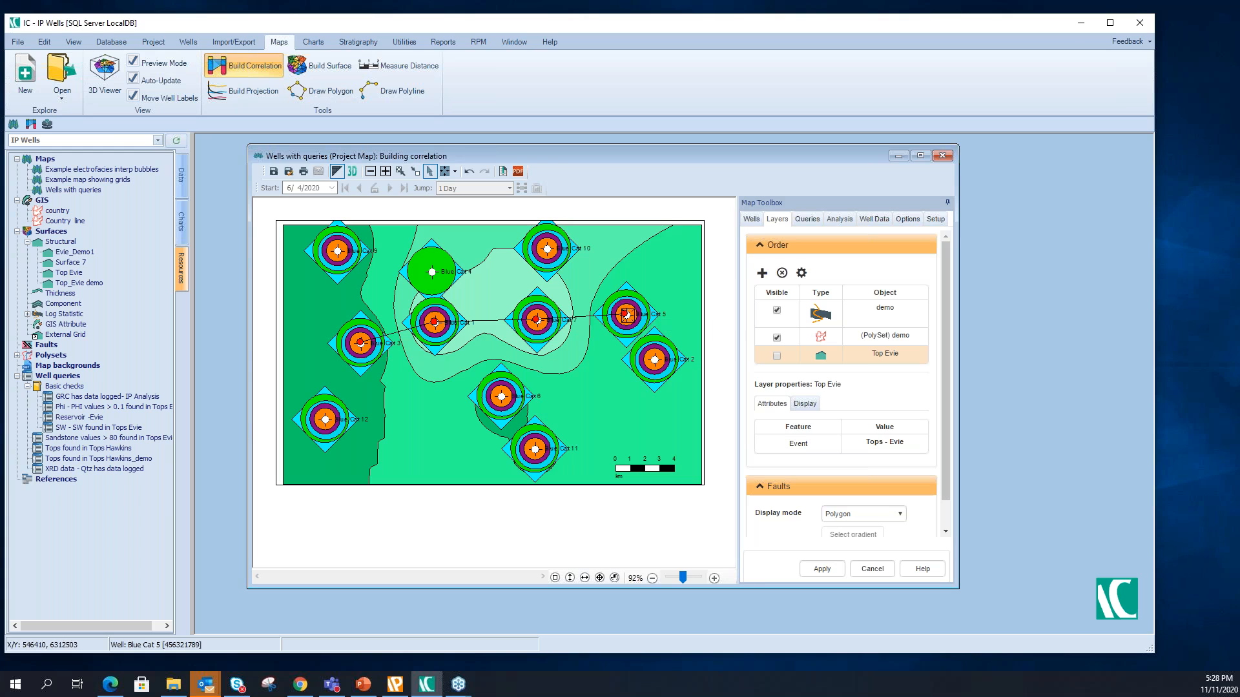
right_click(660, 270)
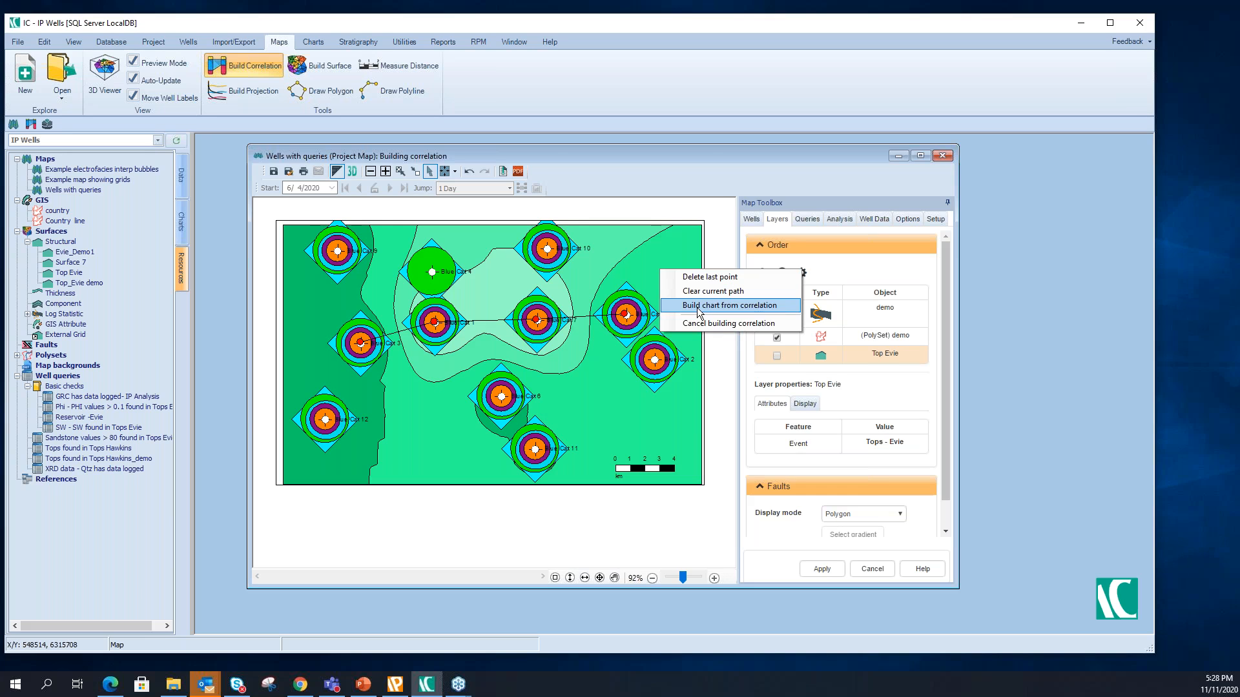
left_click(698, 308)
- Fill in the top and base depths of all the correlation wells, using the IPPSET - Tops data as the top limit
left_click_drag(629, 196, 635, 196)
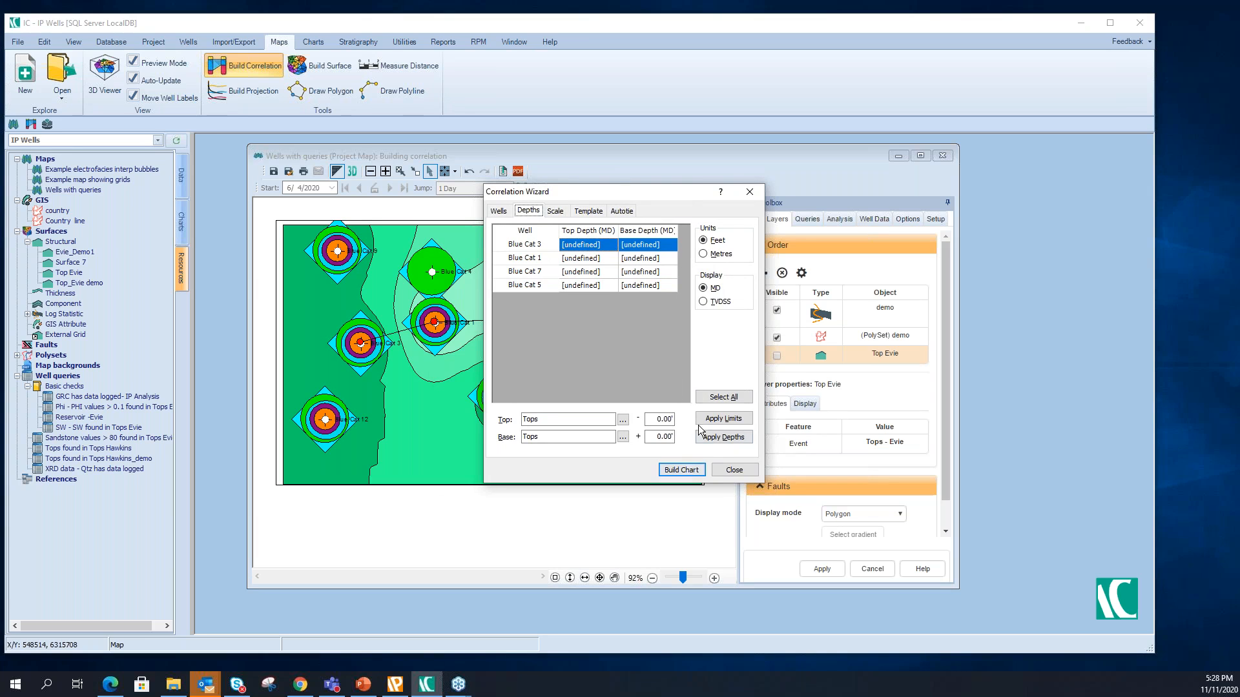
left_click(724, 399)
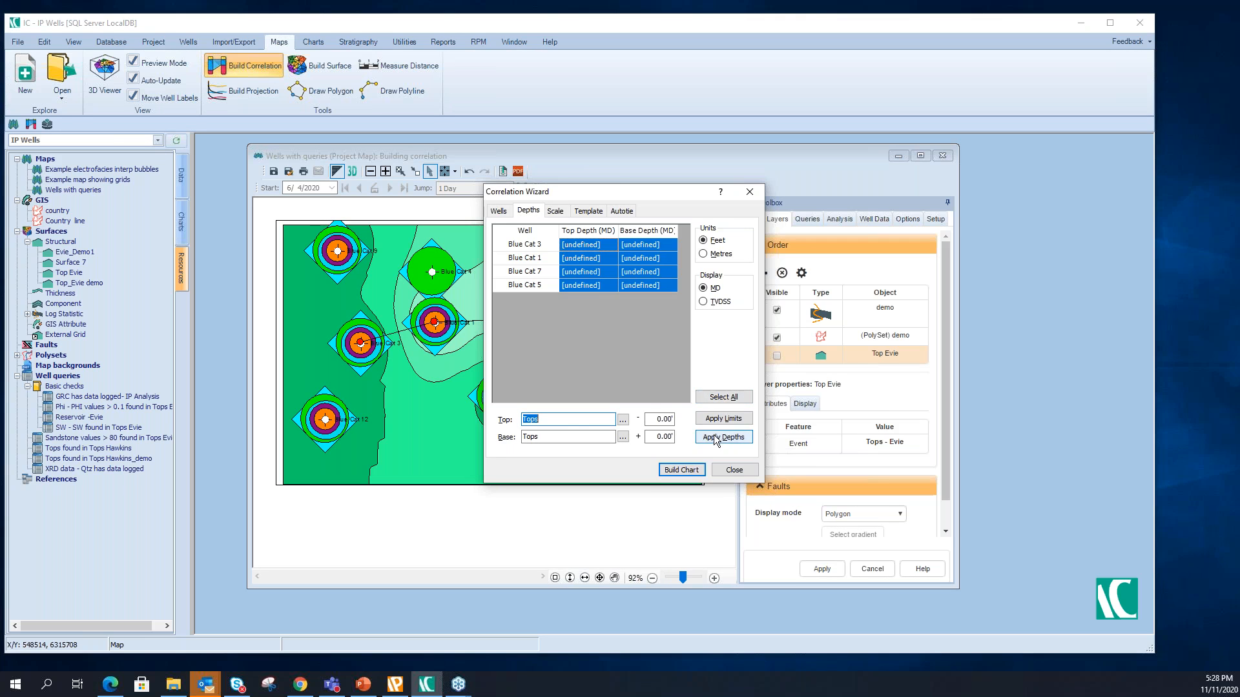
left_click(714, 439)
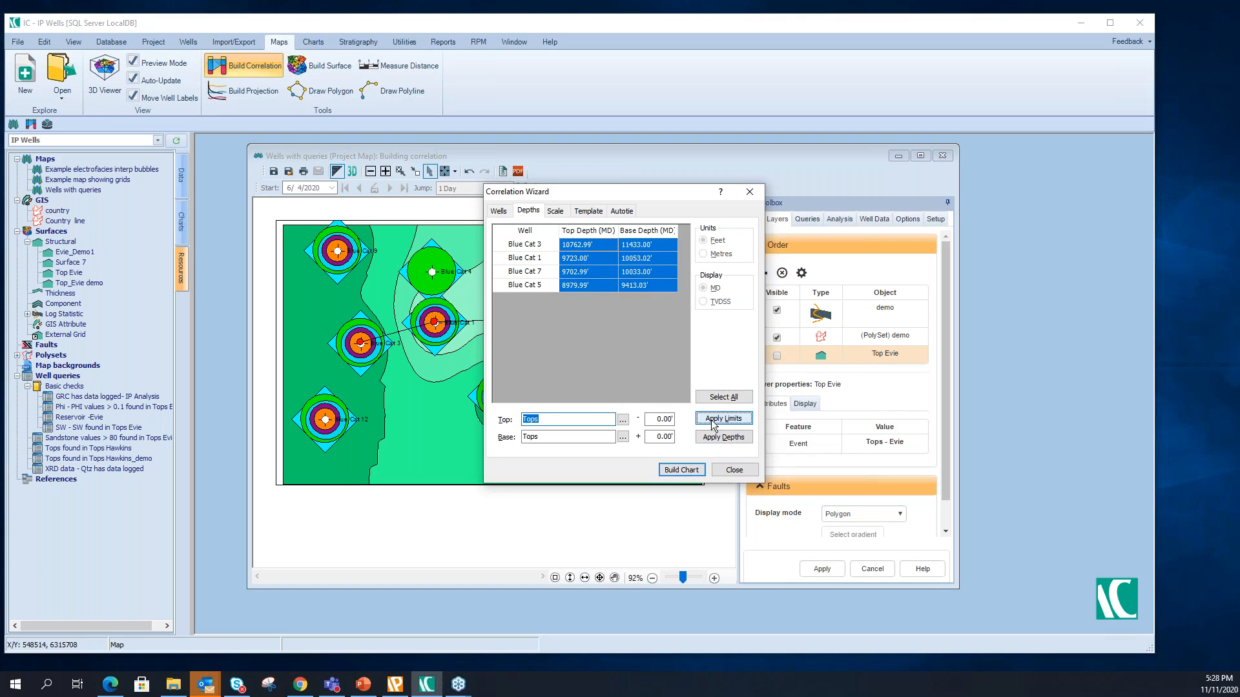
left_click(622, 419)
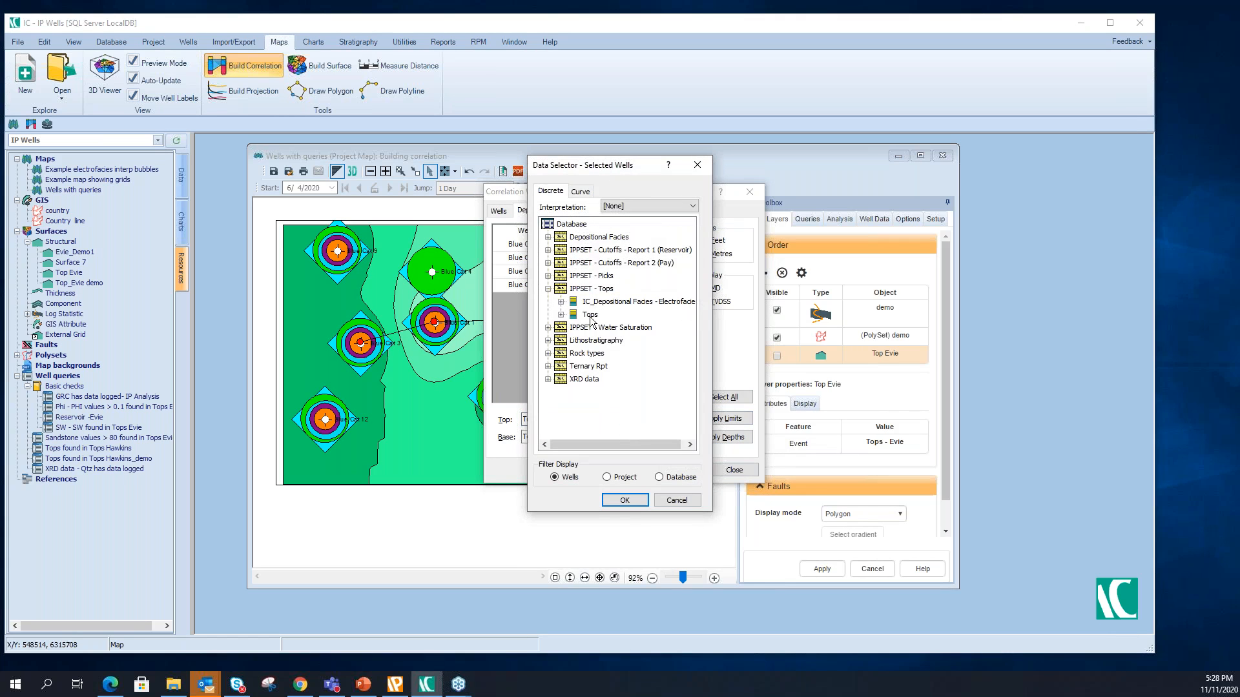
left_click(590, 315)
left_click(624, 501)
left_click(704, 438)
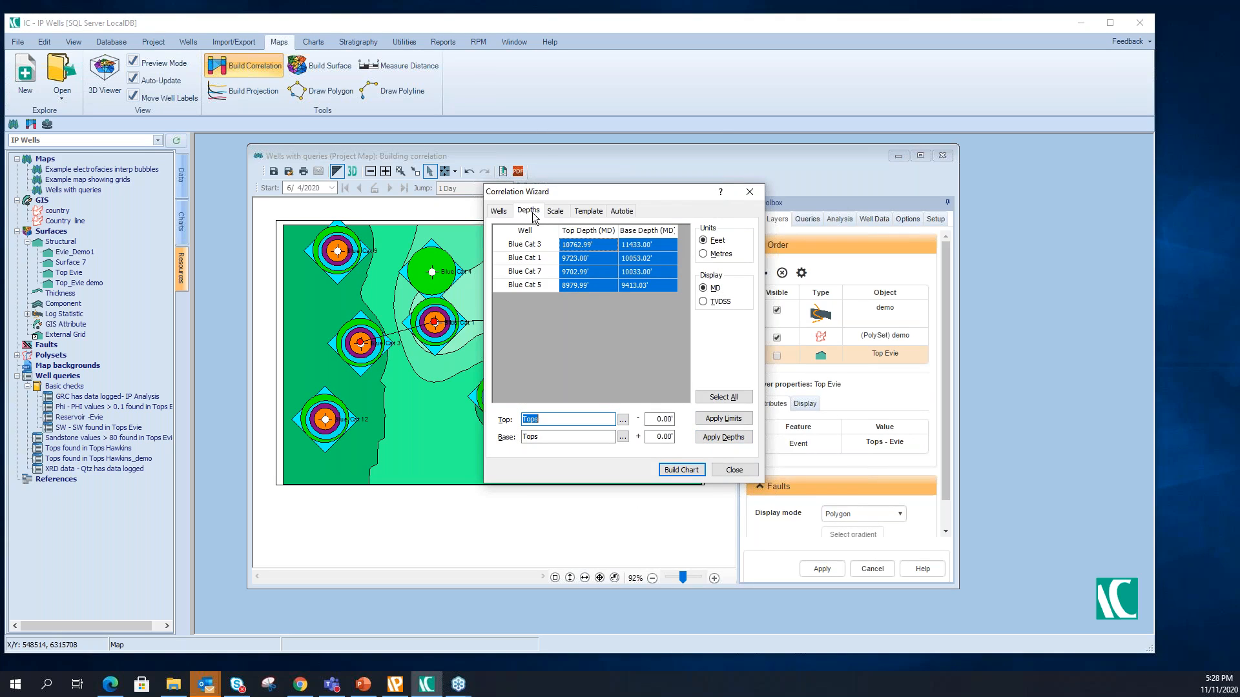
- Add Tops from the IPPSET - Tops table as an automatic tie and build the correlation chart
left_click(554, 212)
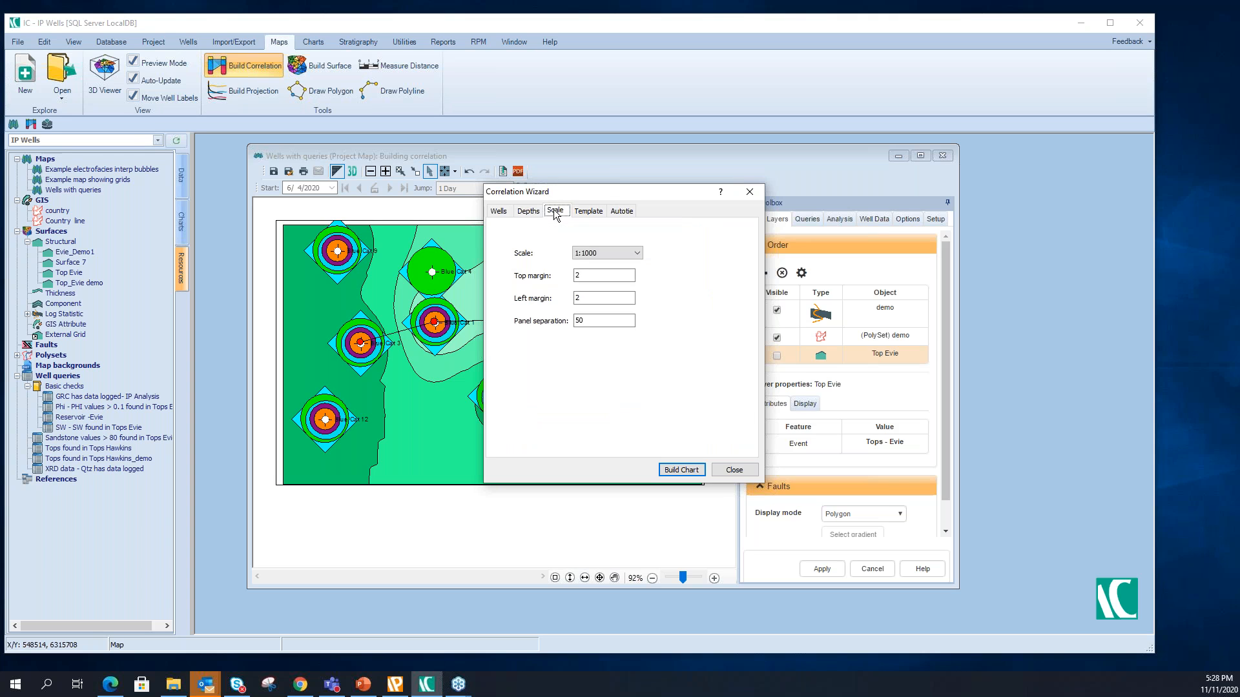
left_click(588, 212)
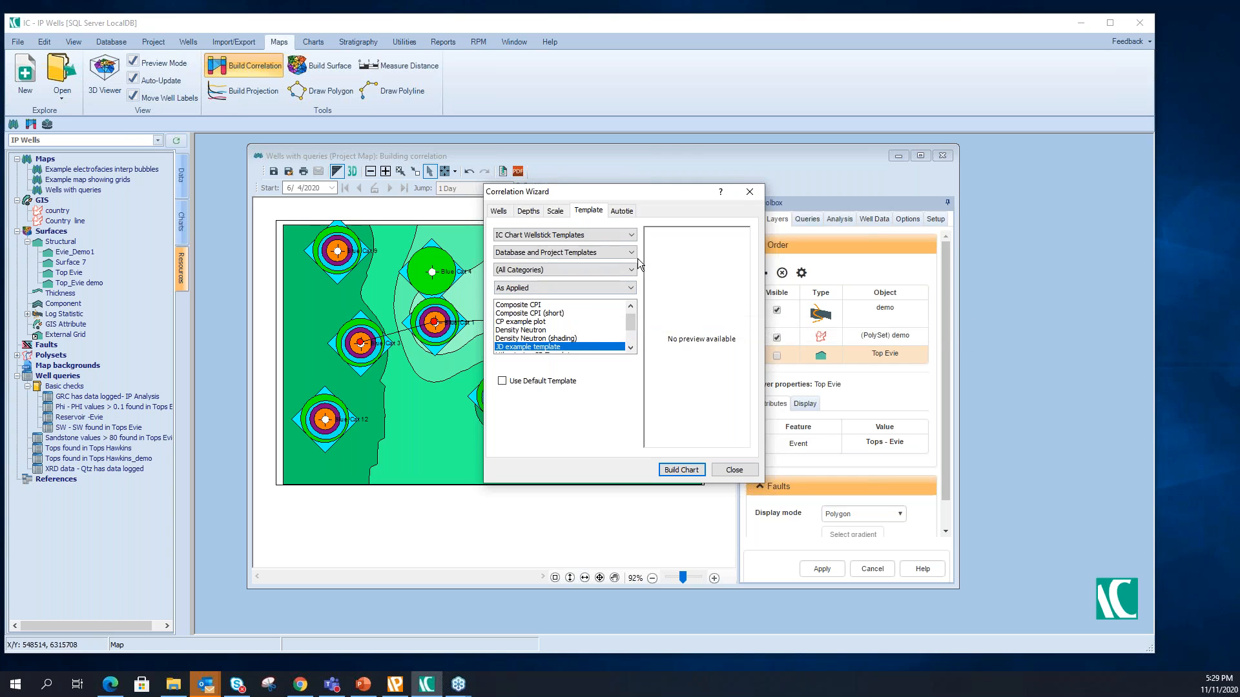
left_click(621, 211)
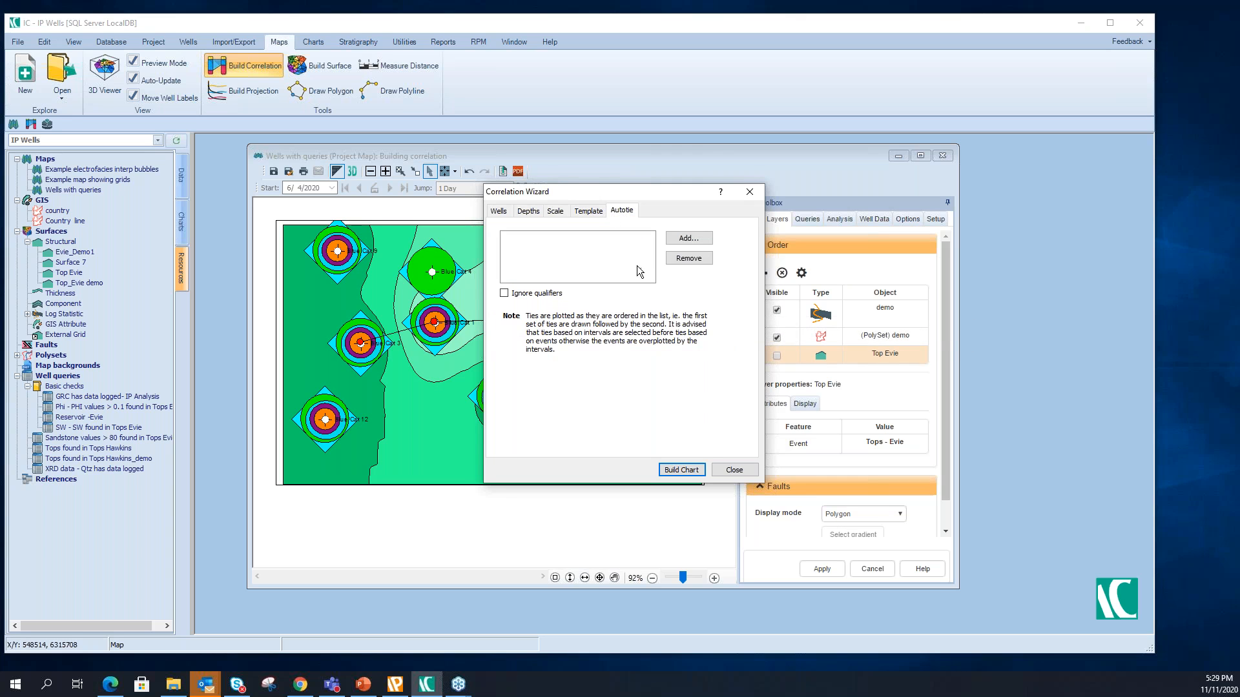
left_click(677, 241)
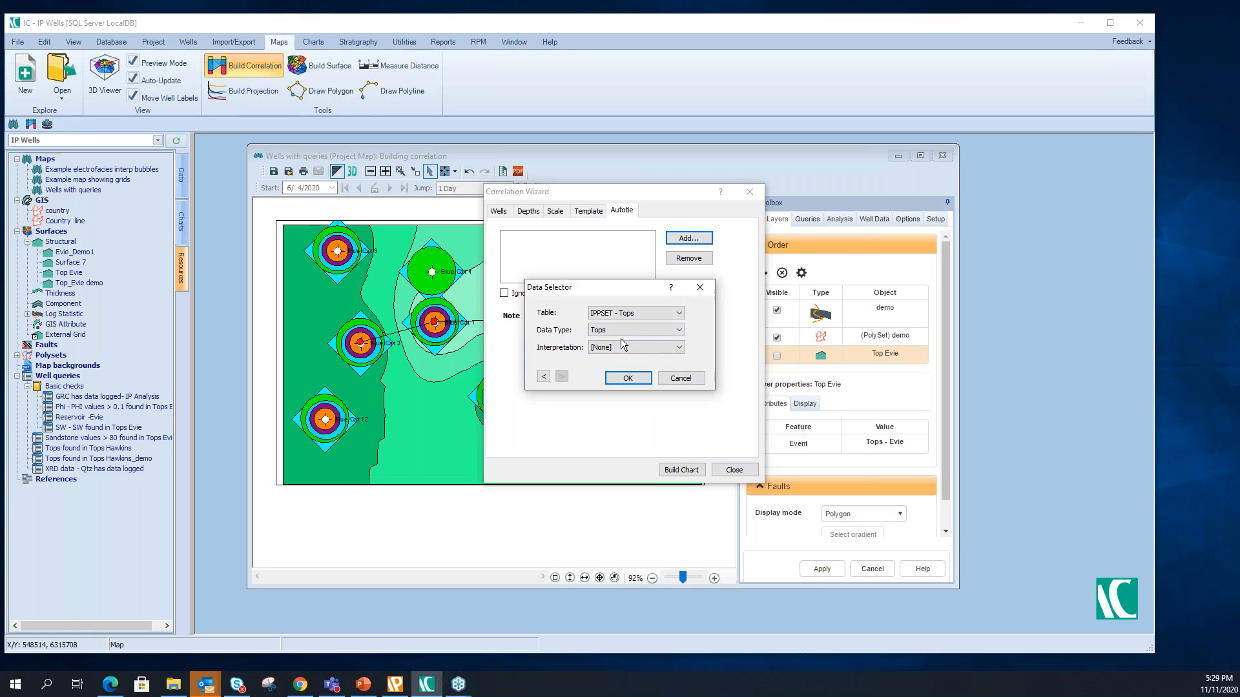
left_click(642, 380)
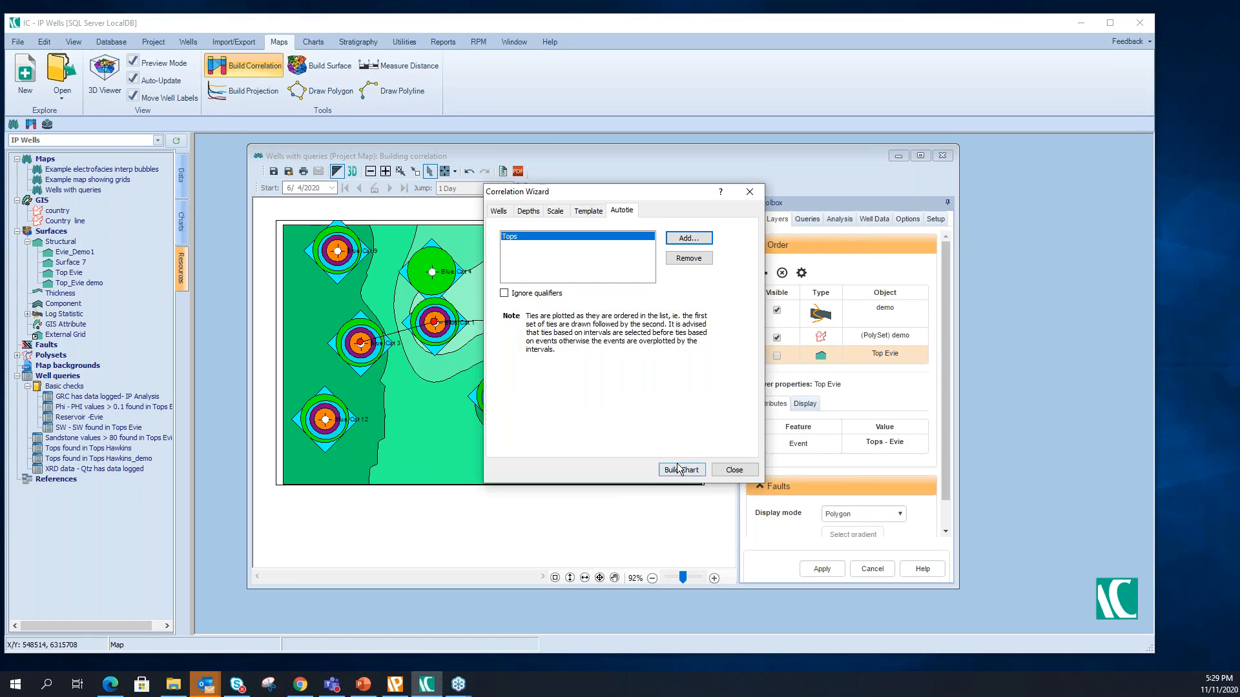
left_click(681, 471)
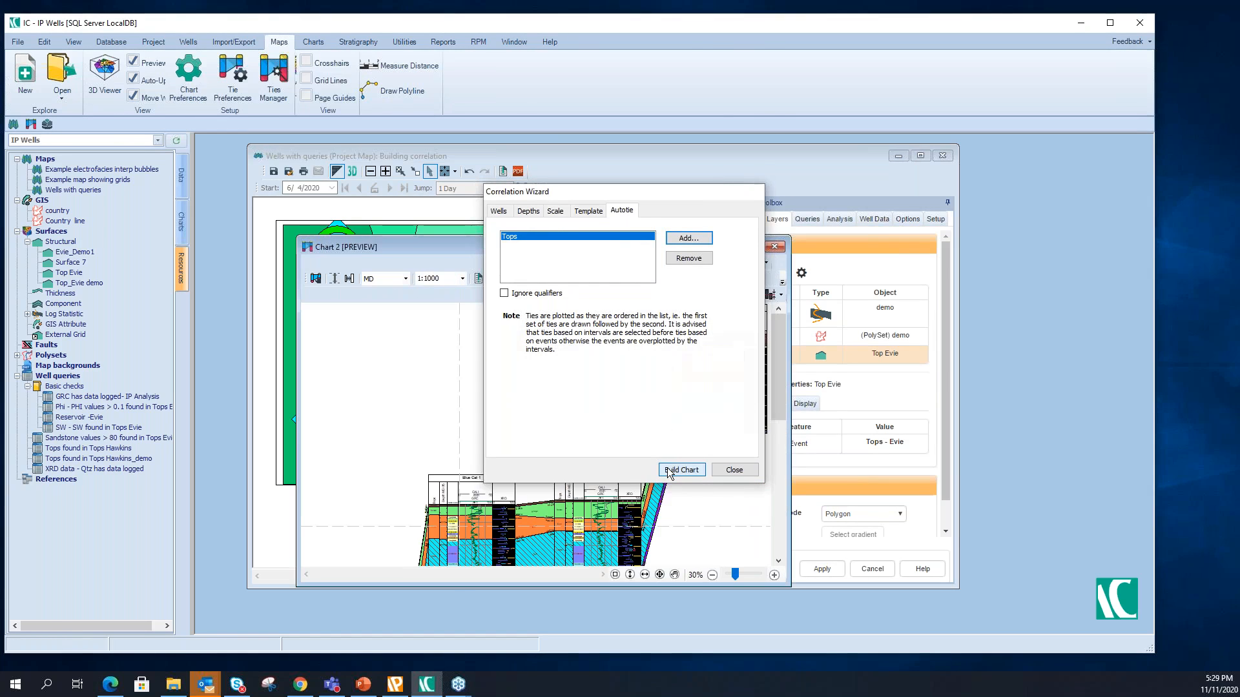
- Enlarge the correlation chart window and move the Blue Cat 3 wellstick up to slightly above the level of Blue Cat 1
left_click_drag(582, 247, 630, 134)
left_click_drag(843, 484, 1037, 635)
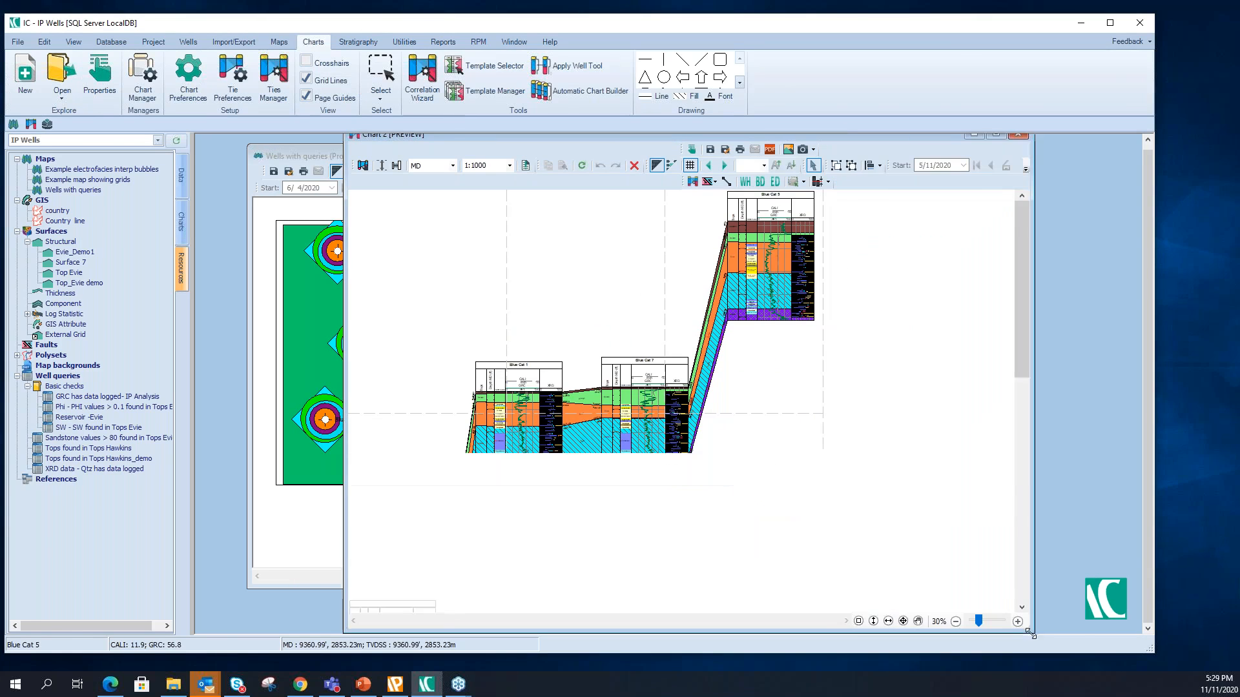
scroll(775, 407, "down", 3)
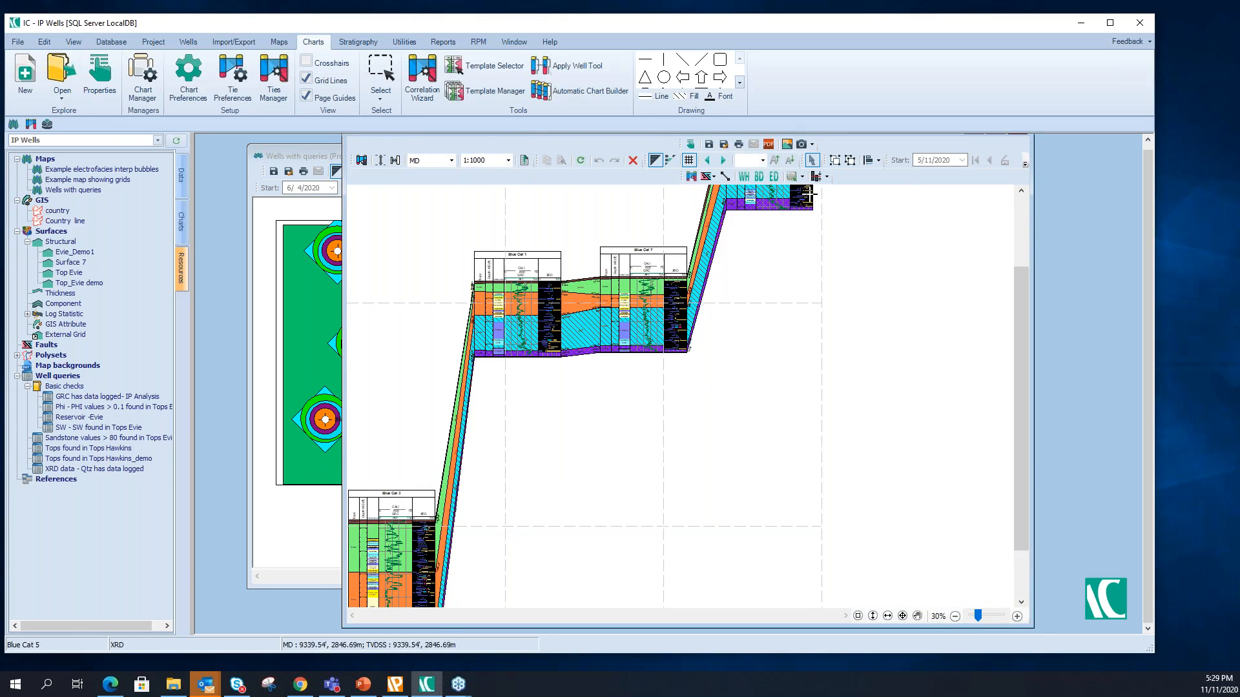
scroll(852, 419, "up", 2)
scroll(853, 418, "down", 2)
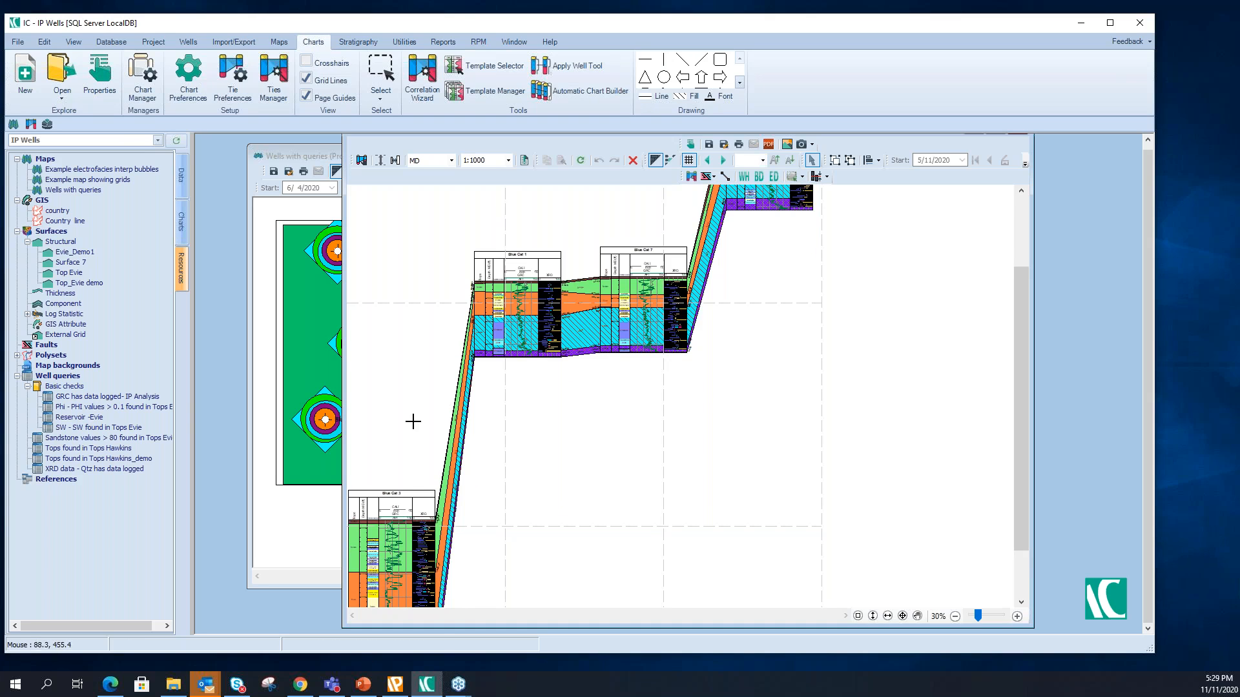
left_click_drag(388, 495, 385, 233)
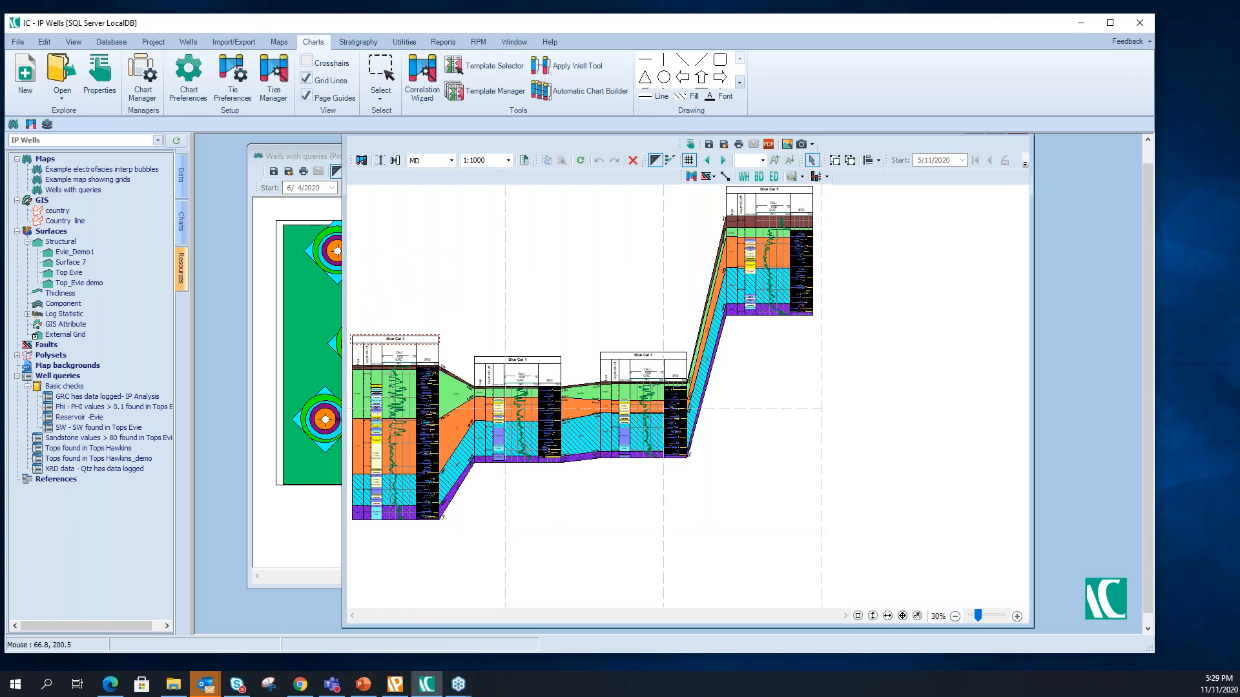
left_click_drag(391, 340, 388, 258)
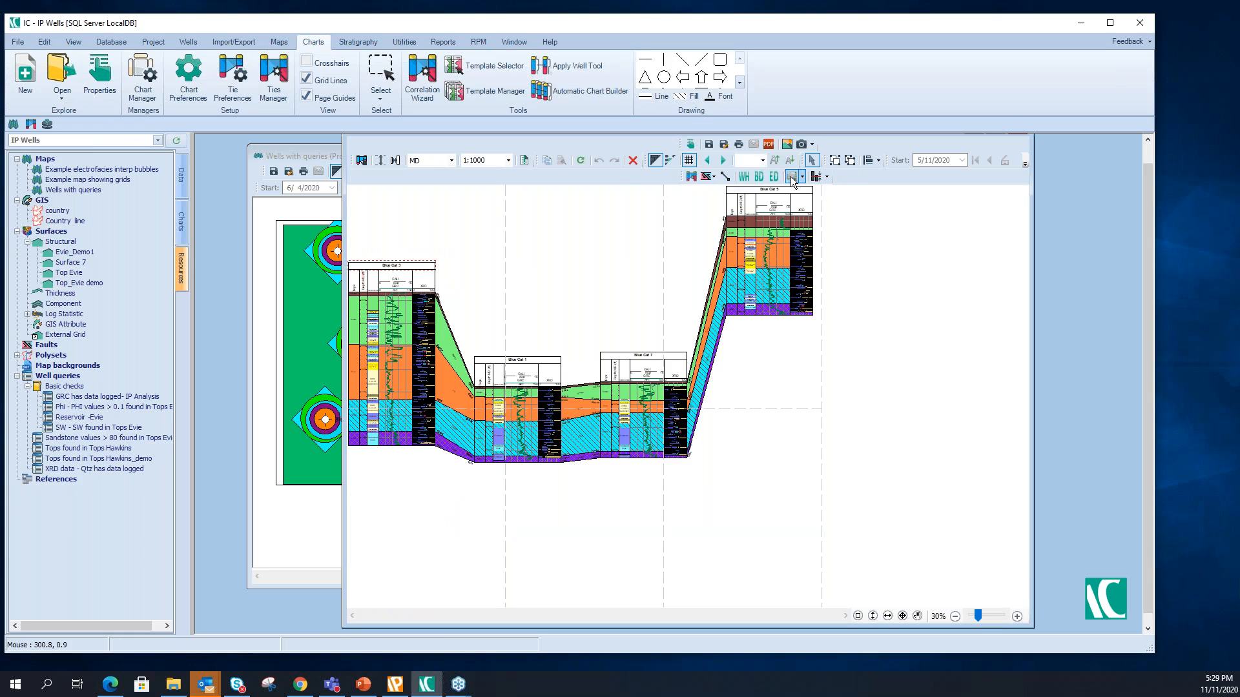
- Review the chart's flattening options and examine the Blue Cat wellsticks and their ties up close
left_click(828, 178)
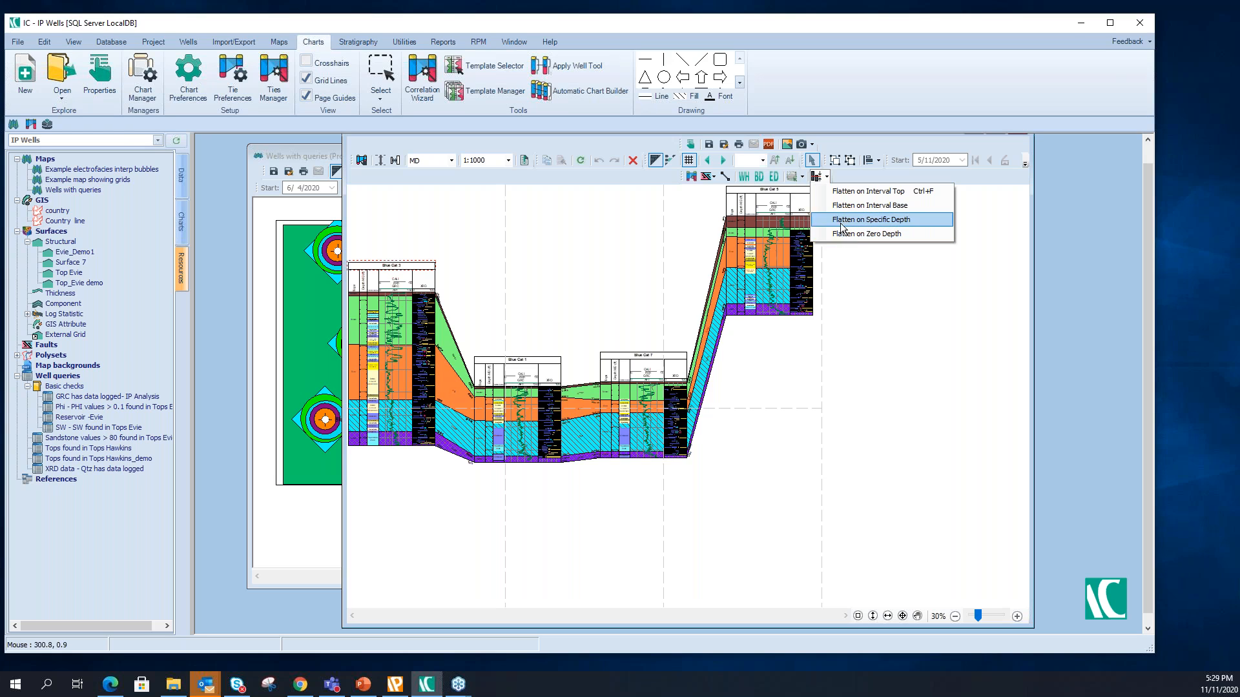
left_click(888, 297)
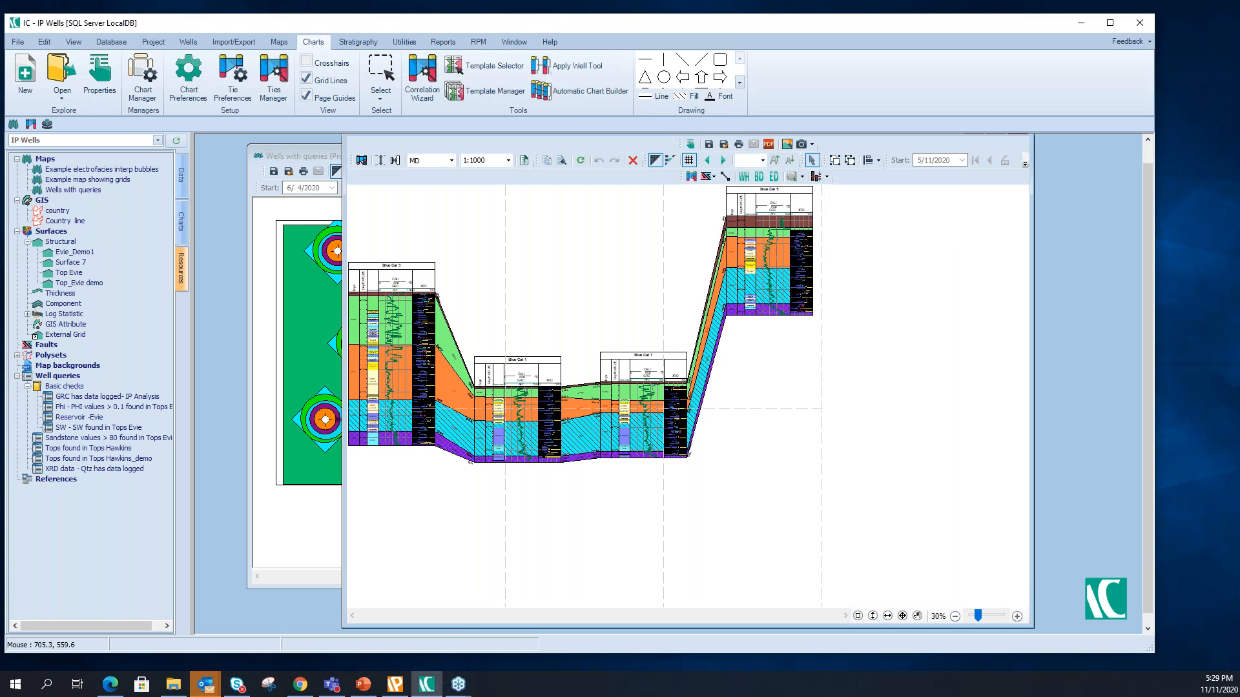
left_click(858, 616)
left_click_drag(350, 246, 460, 515)
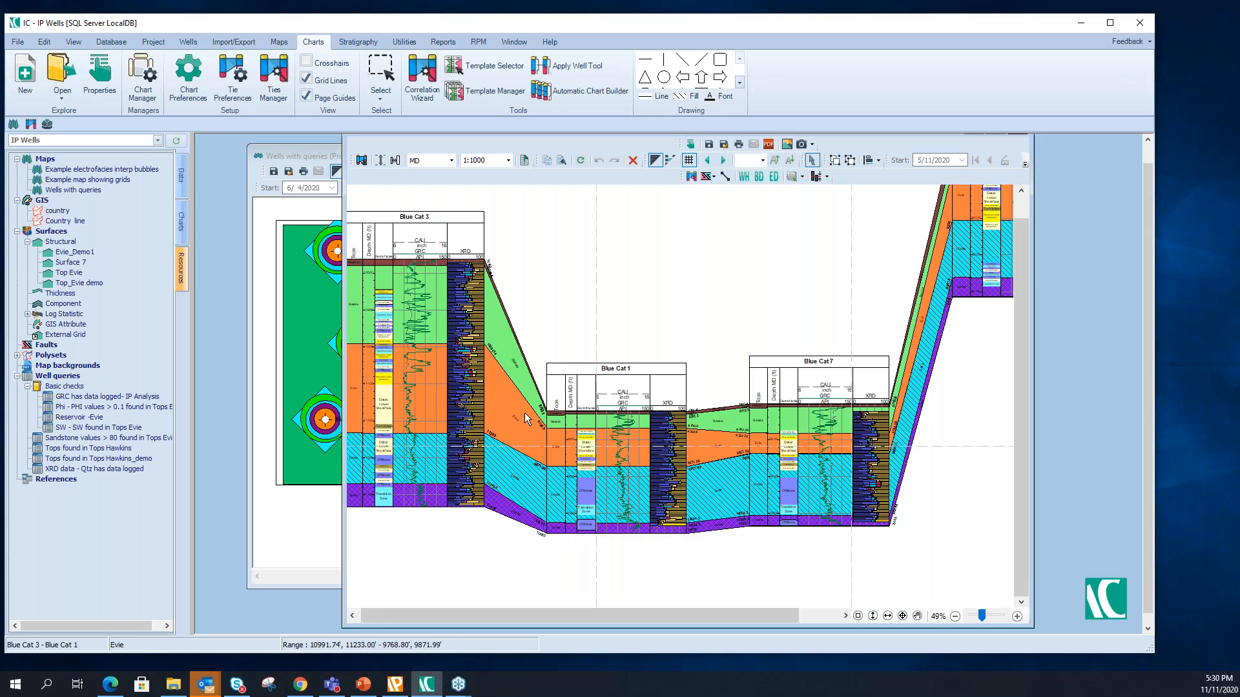
left_click_drag(1024, 283, 1025, 257)
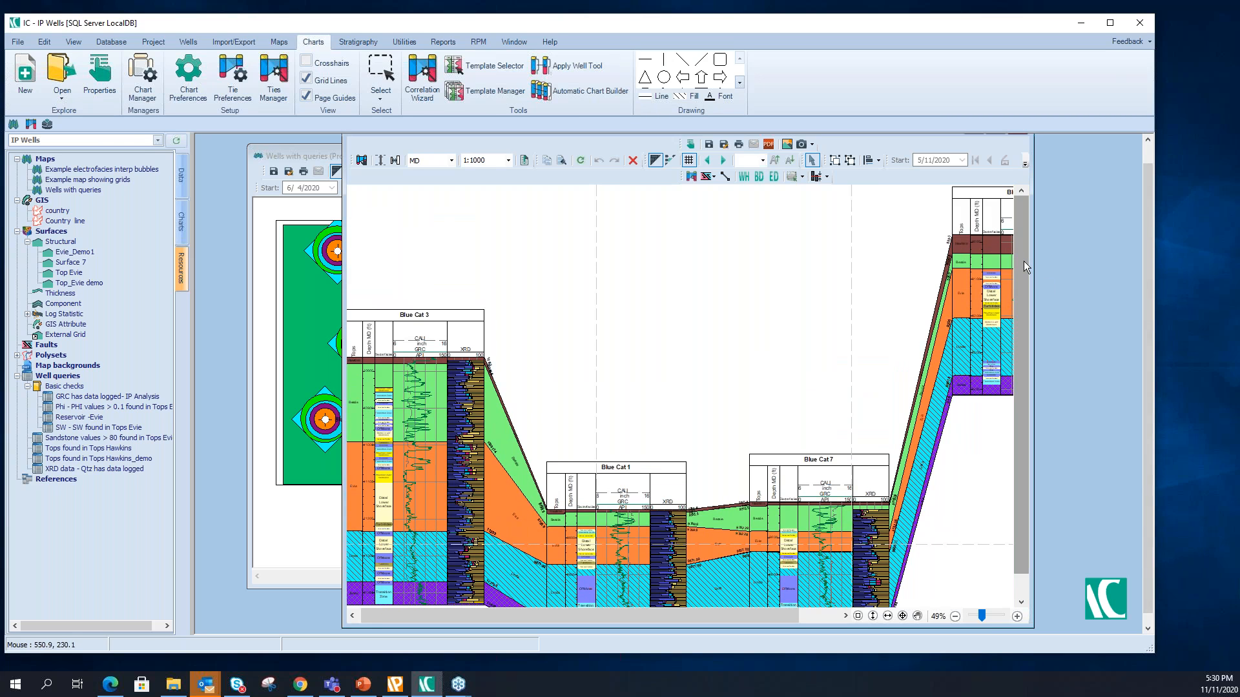
- Widen the chart window and reshape the tie between Blue Cat 7 and Blue Cat 5 by adding points along it, and finish editing
left_click_drag(1032, 275, 1131, 275)
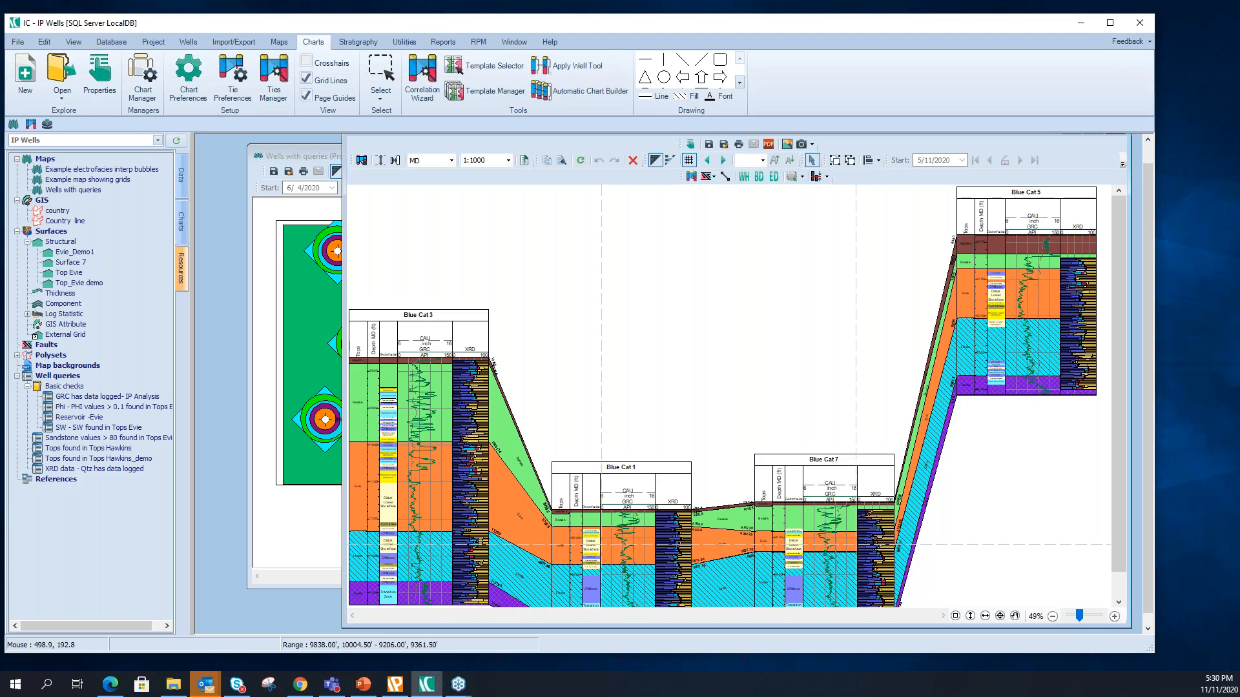
right_click(935, 419)
mouse_move(962, 476)
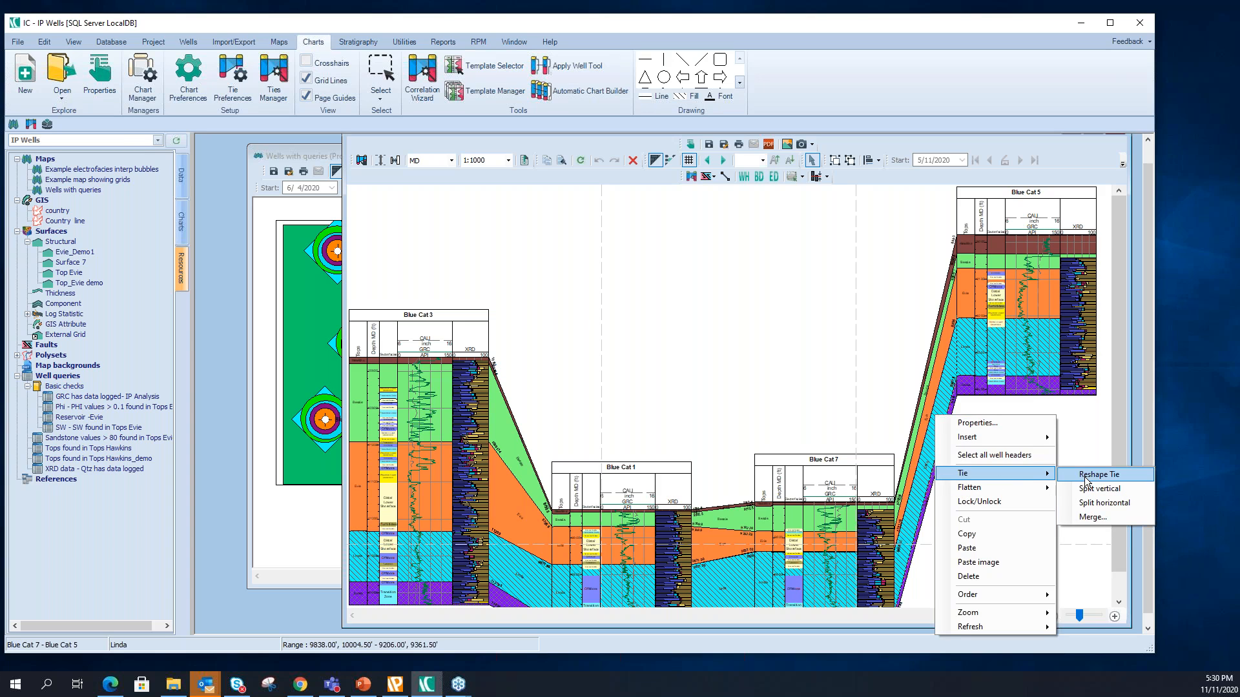
left_click(1085, 478)
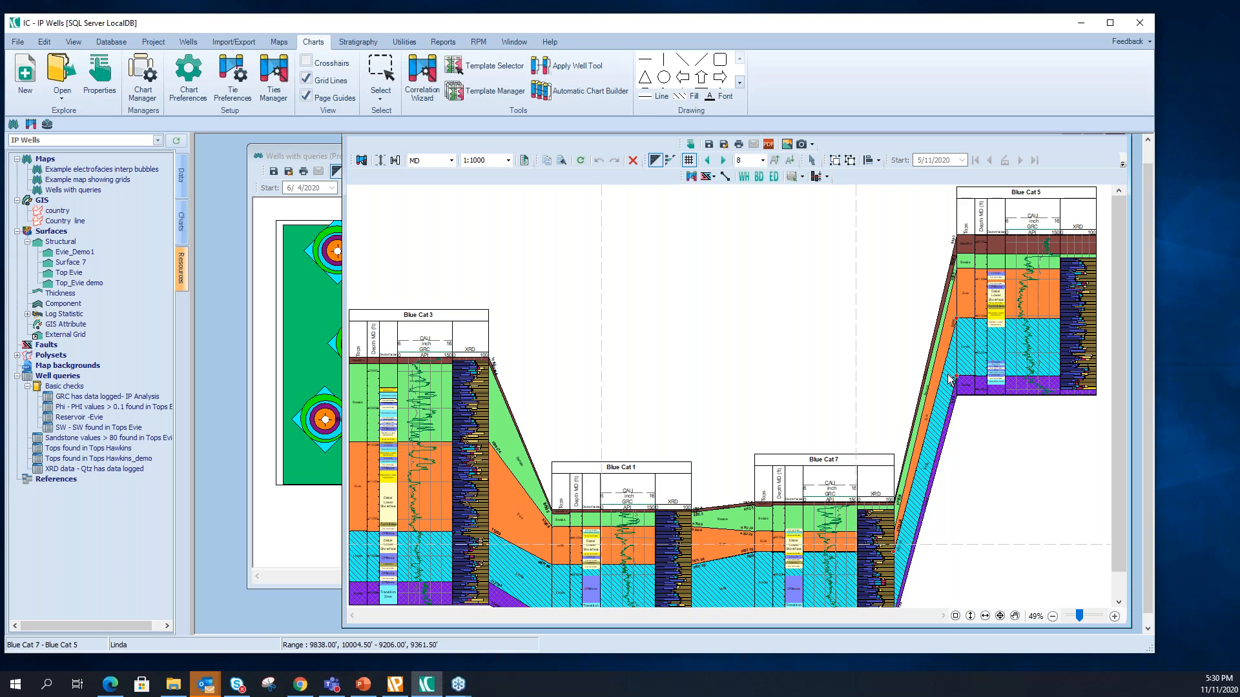
right_click(945, 370)
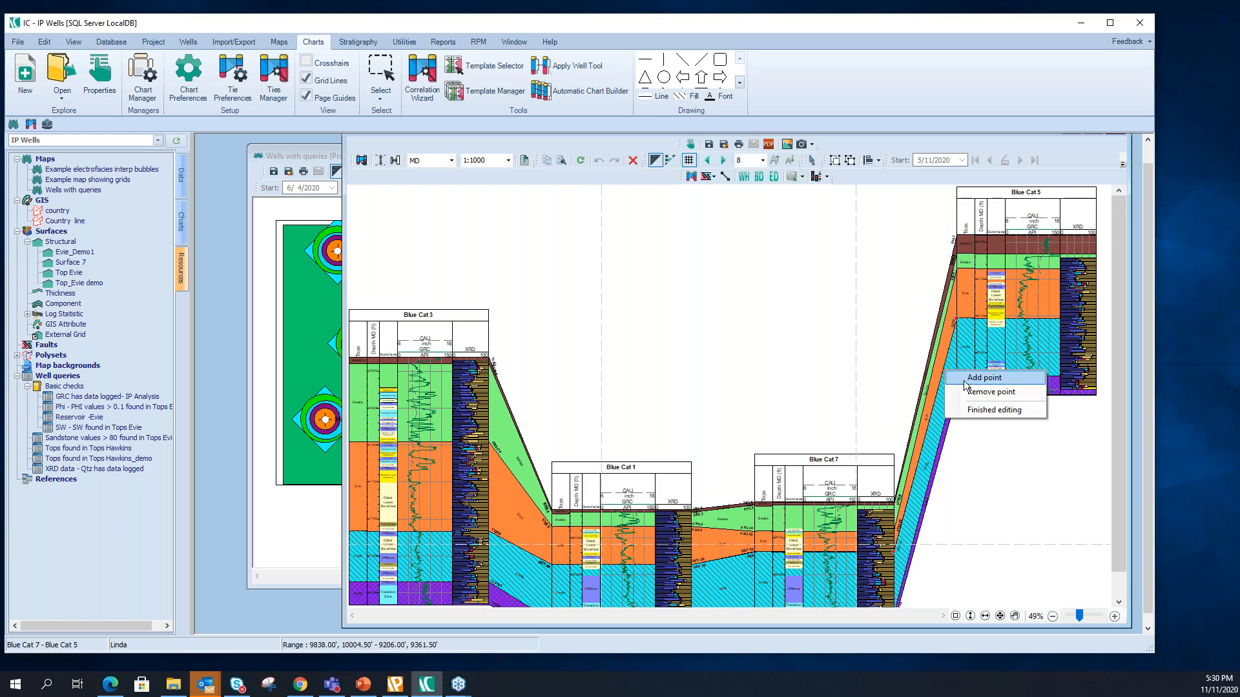
left_click(962, 379)
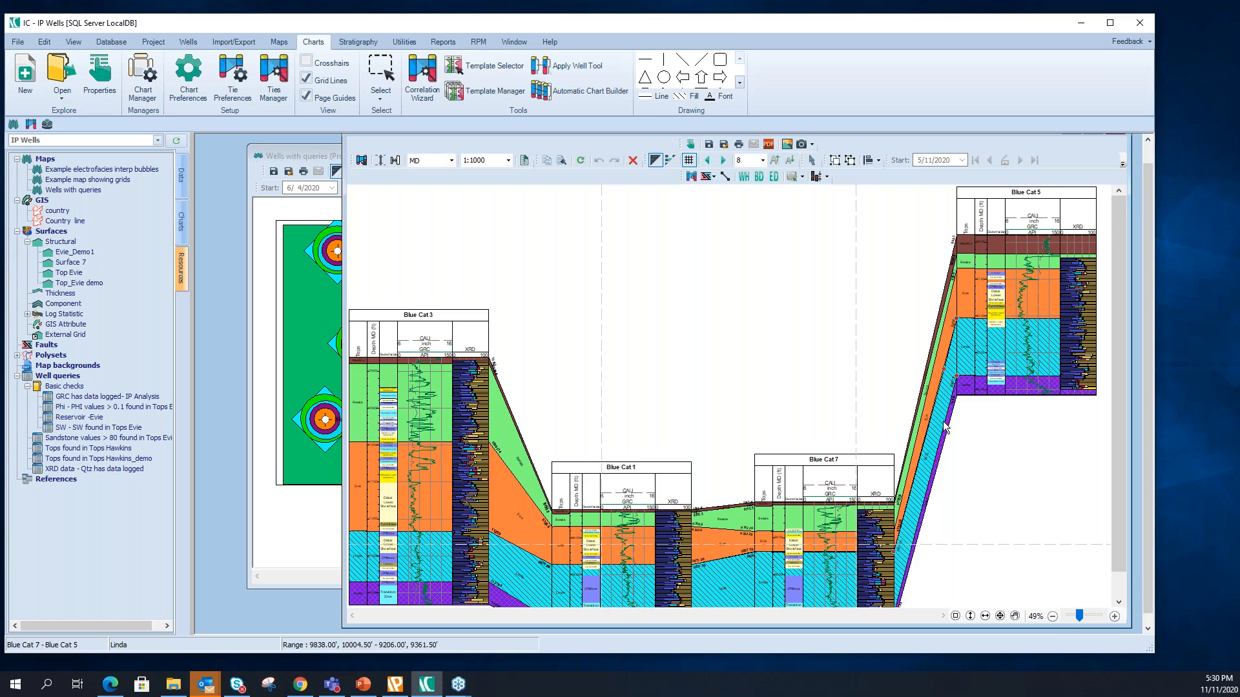
right_click(945, 425)
left_click(966, 430)
right_click(938, 406)
left_click(944, 412)
right_click(940, 404)
left_click(965, 445)
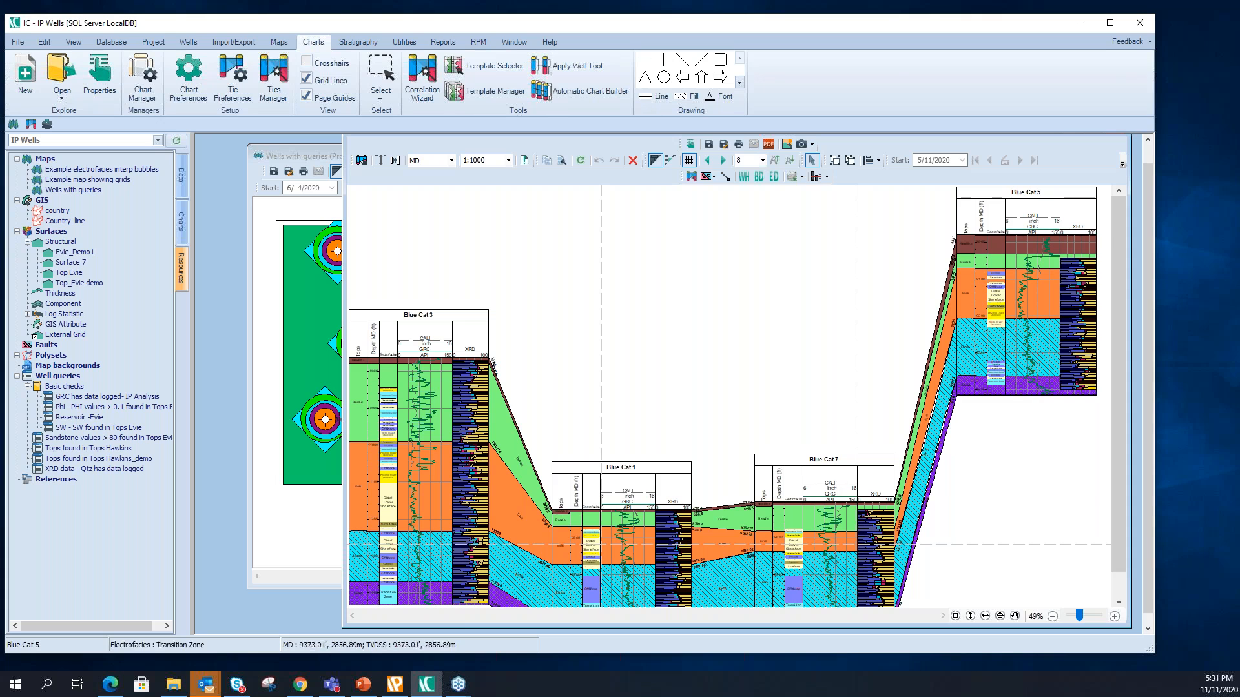
- Enlarge and reposition the chart window and insert the Wells with queries map in the blank area beside Blue Cat 5
left_click_drag(1131, 626, 1141, 633)
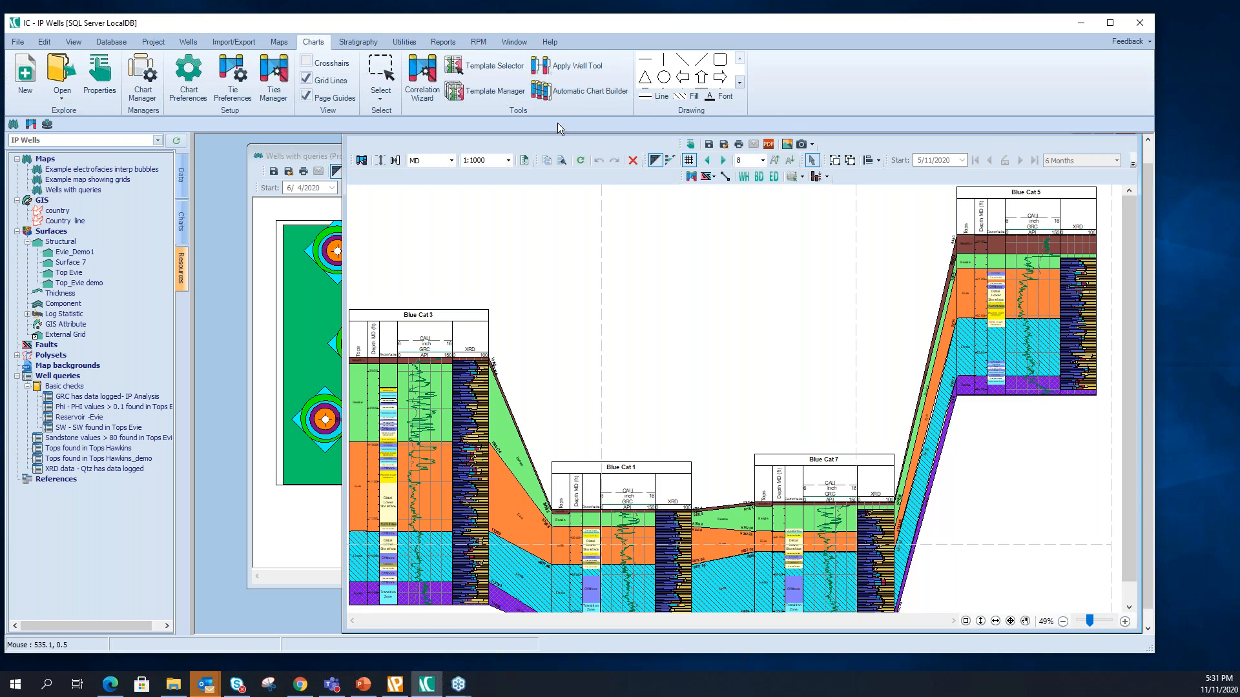
left_click(1148, 140)
left_click_drag(1040, 145, 820, 152)
left_click_drag(967, 288, 1142, 333)
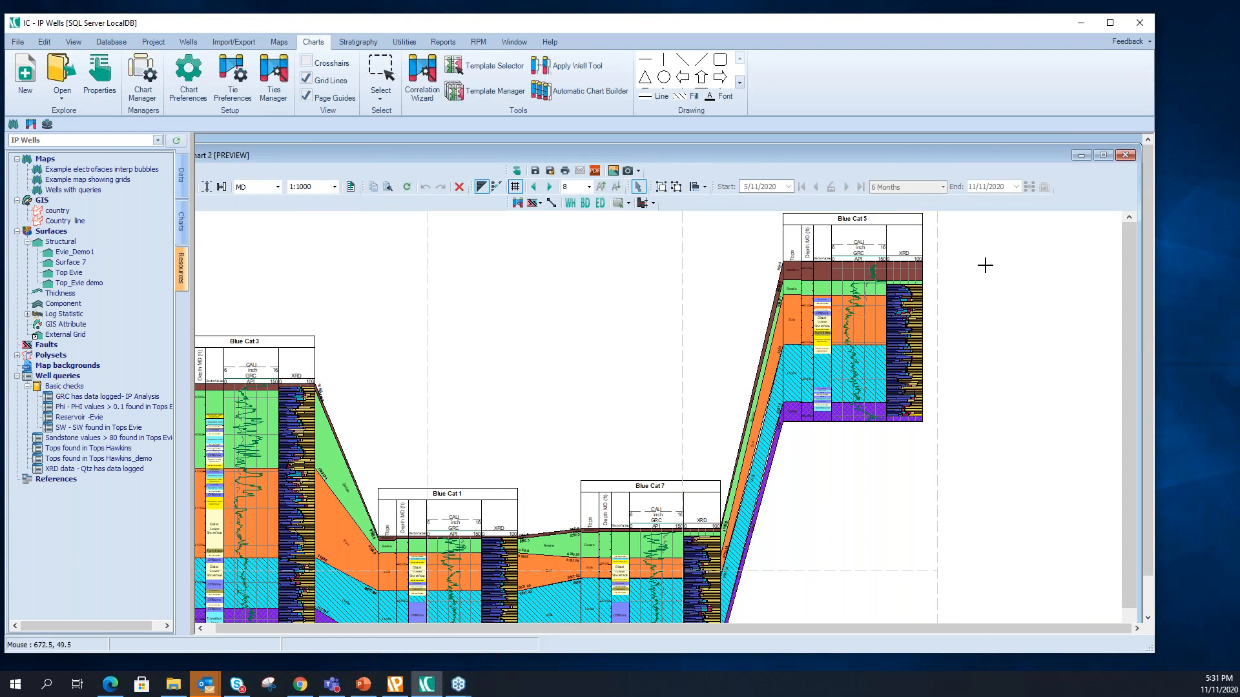
right_click(983, 245)
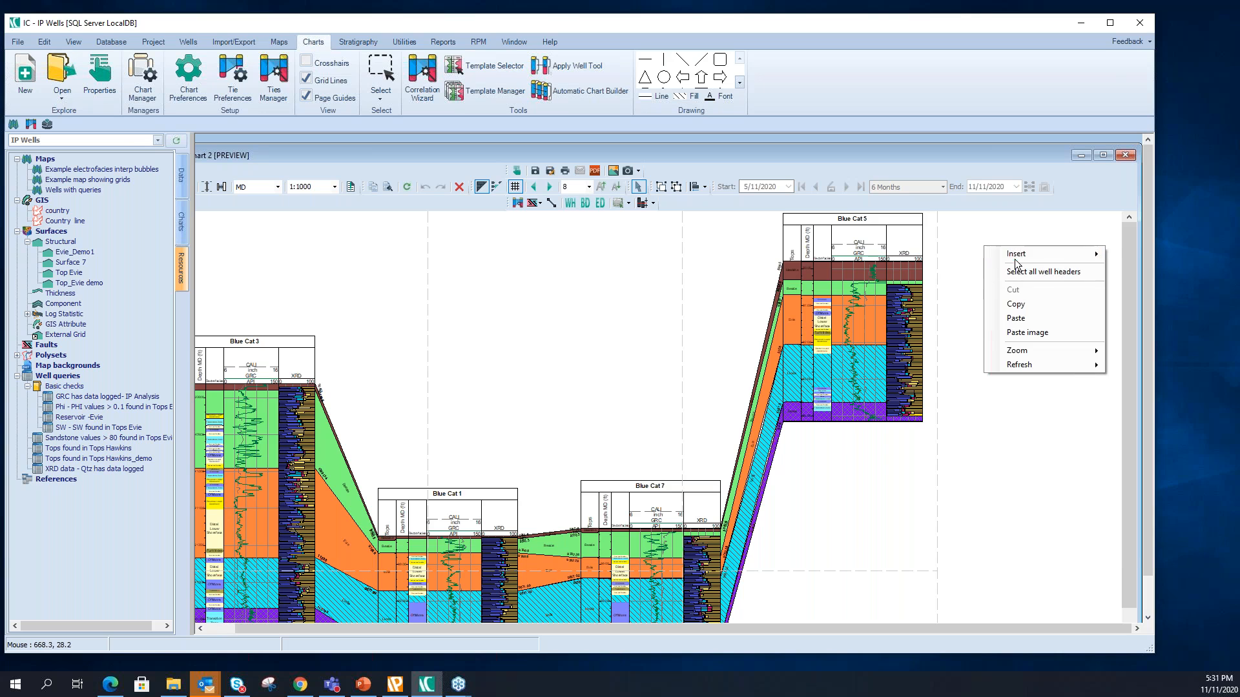
mouse_move(1015, 262)
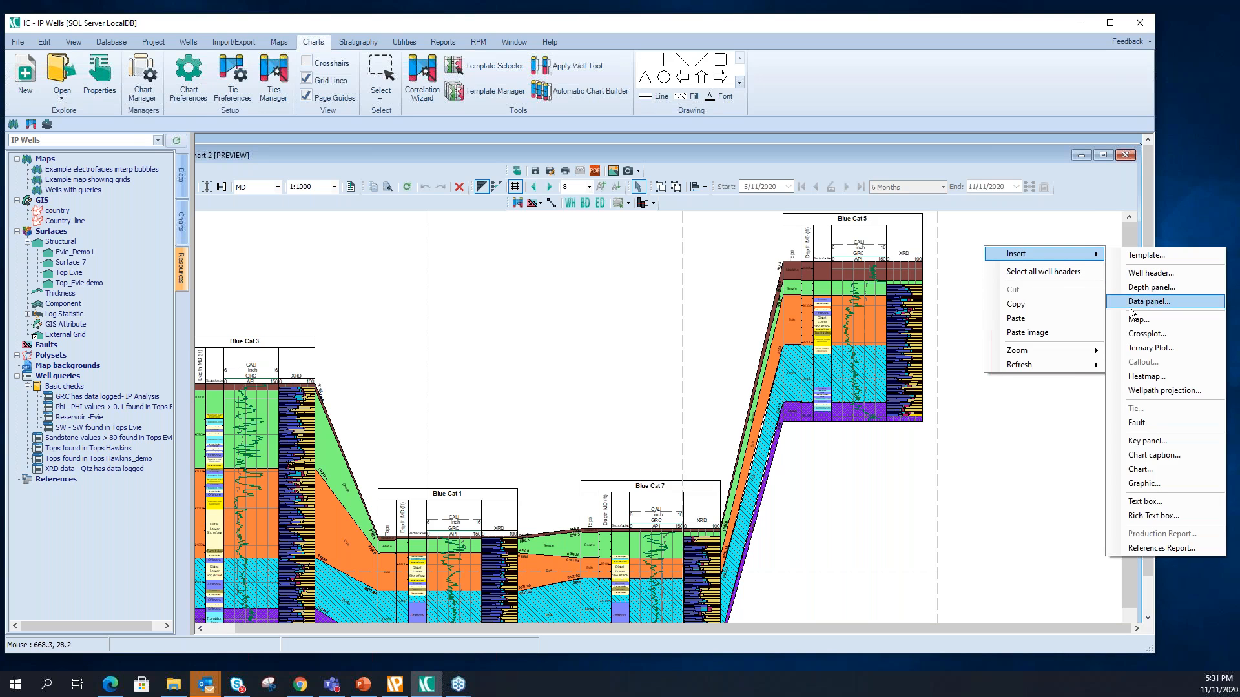
left_click(1133, 320)
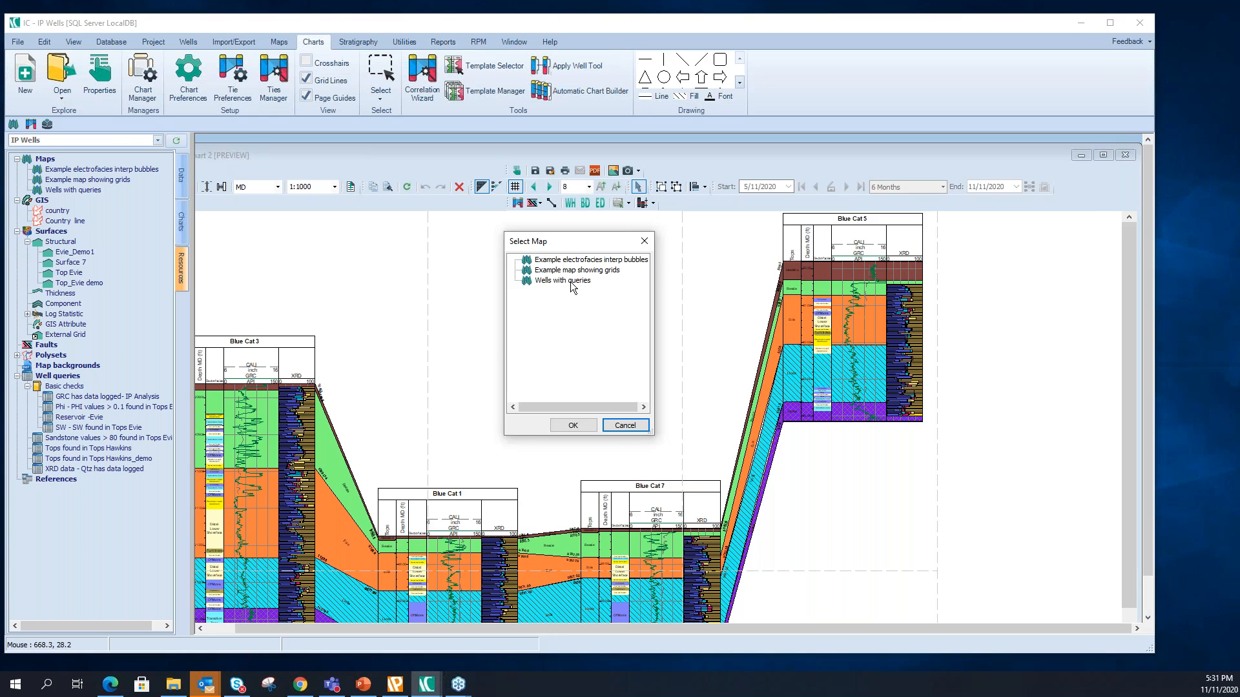
left_click(572, 285)
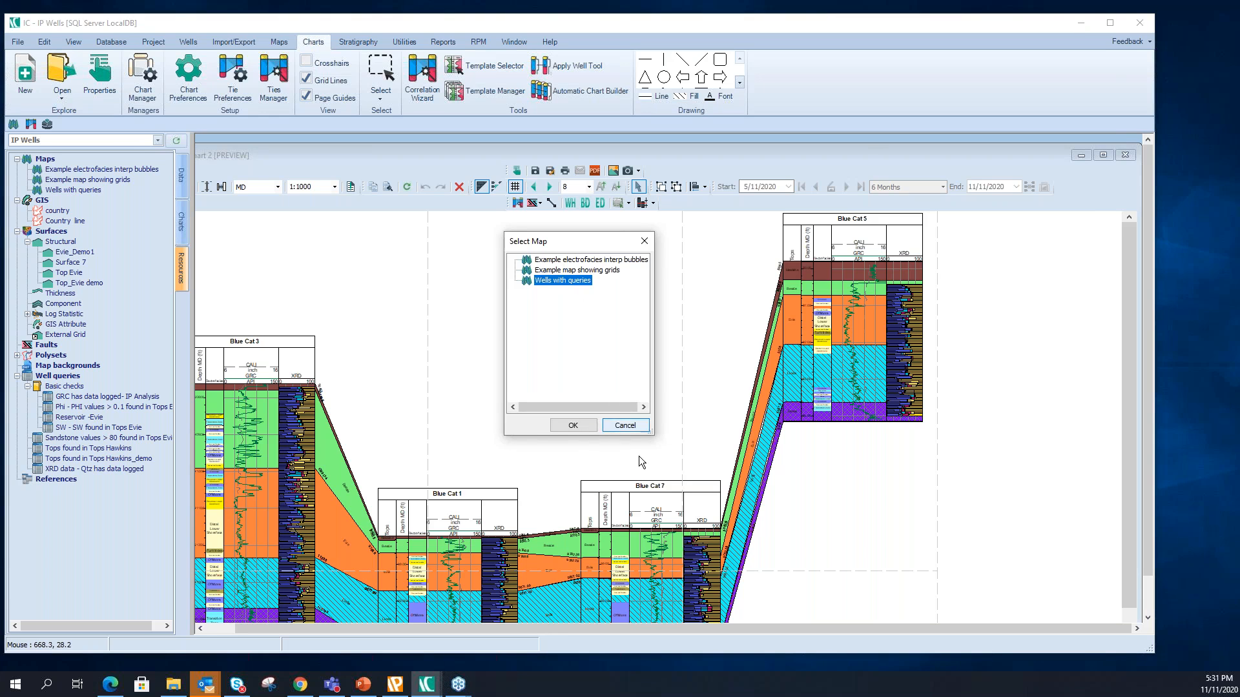
left_click(573, 425)
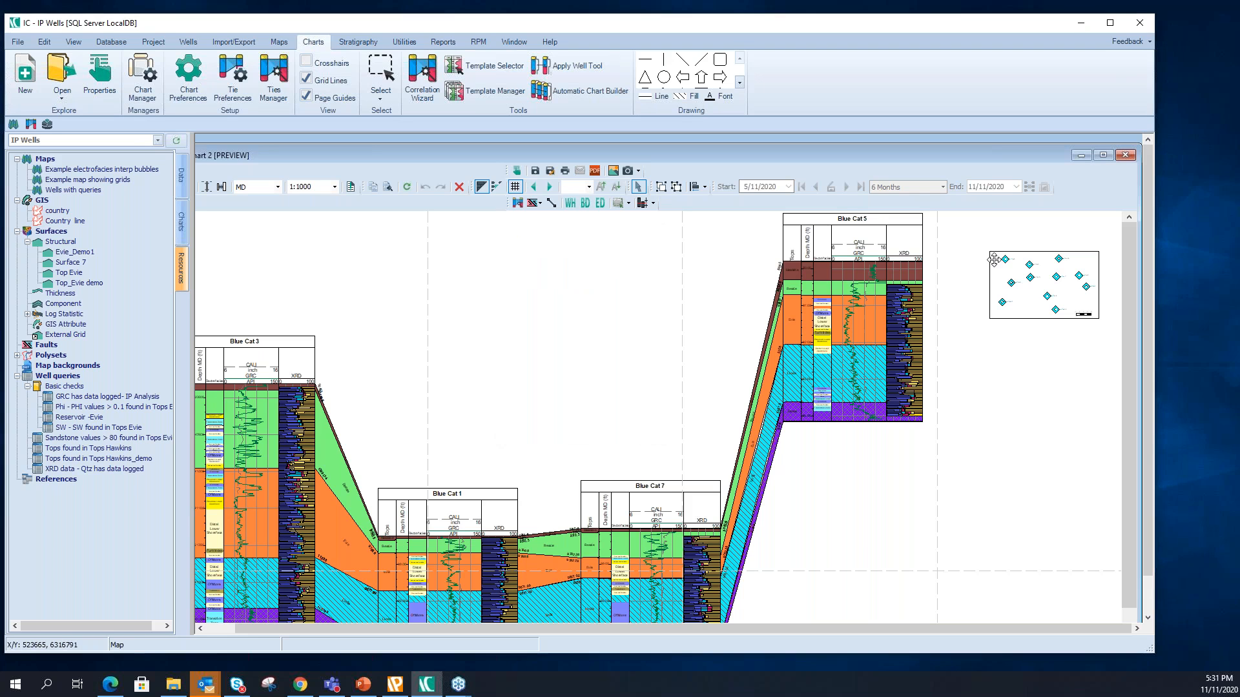
- Move the inserted Wells with queries map up level with the Blue Cat 5 header and enlarge it
left_click_drag(974, 246, 951, 204)
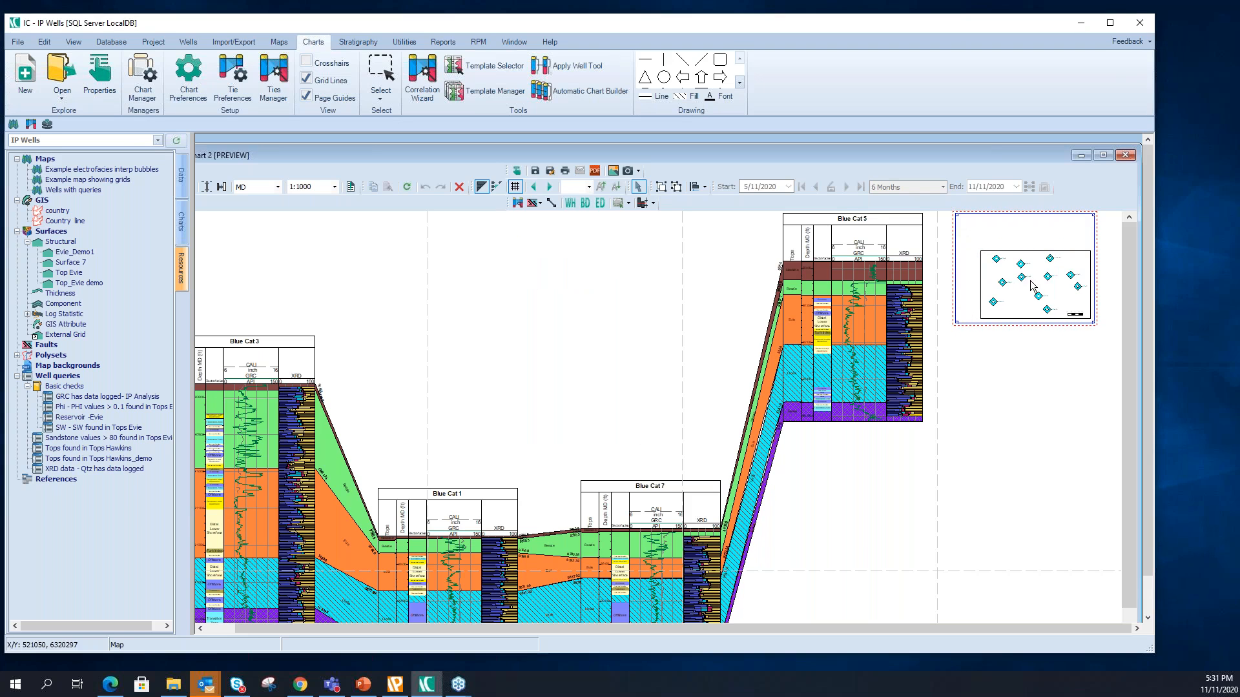
left_click(1098, 312)
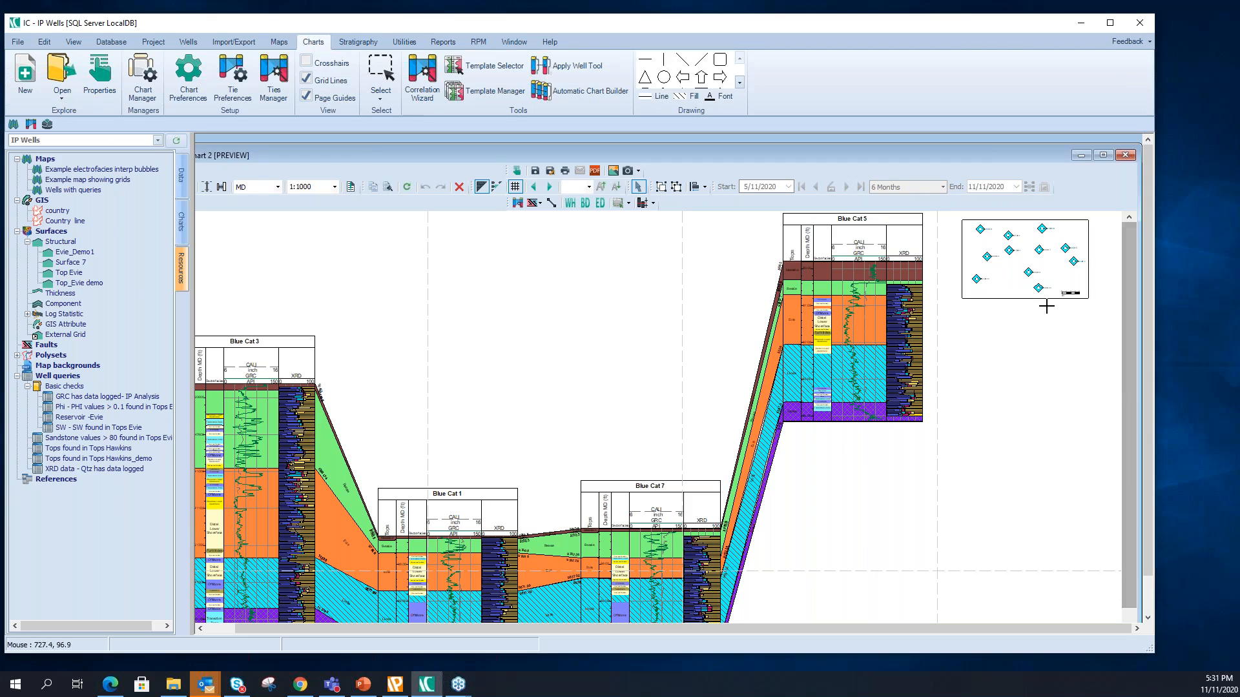
left_click(1056, 282)
left_click(1111, 348)
left_click(1093, 290)
left_click_drag(1095, 306, 1121, 325)
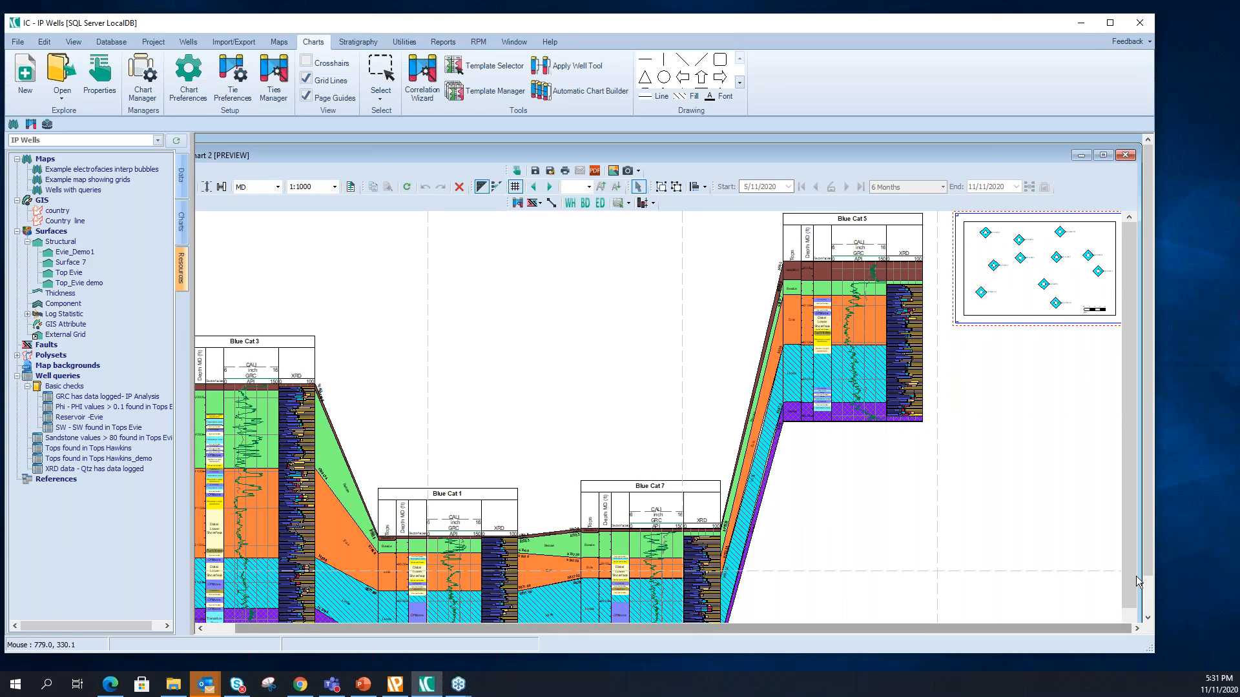
- Insert the example electrofacies bubble map in the blank area below the Wells with queries map
scroll(1132, 573, "down", 1)
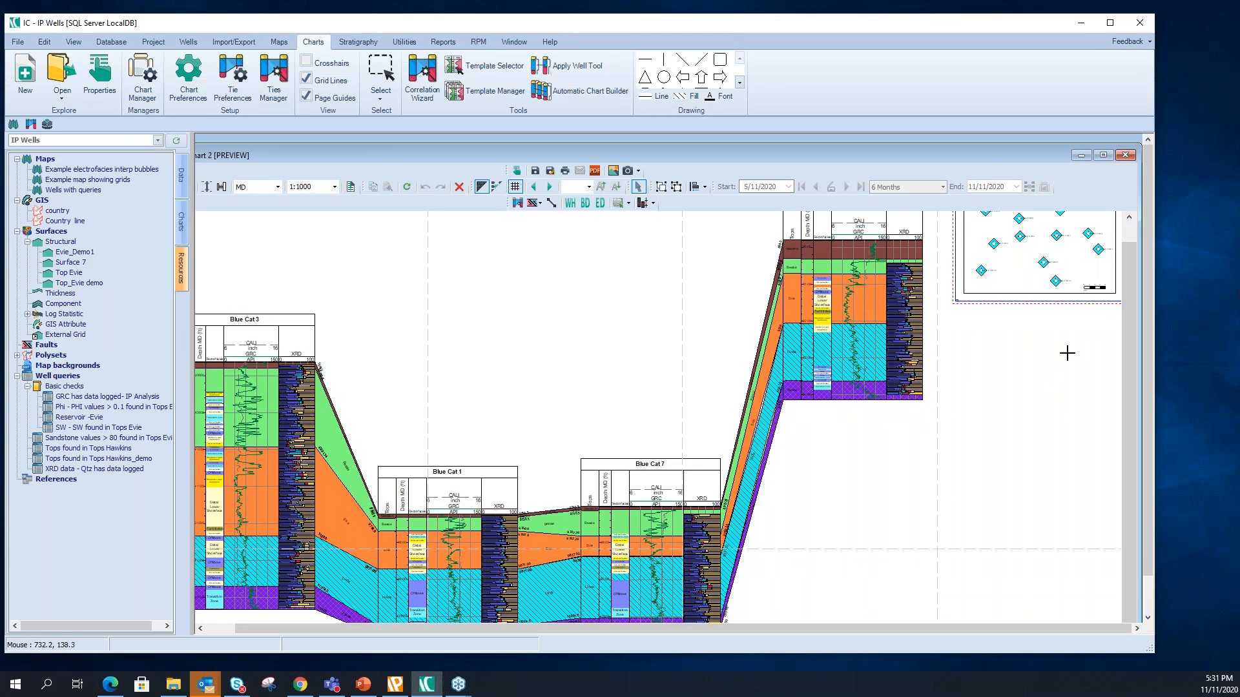
scroll(1127, 320, "up", 1)
right_click(1020, 435)
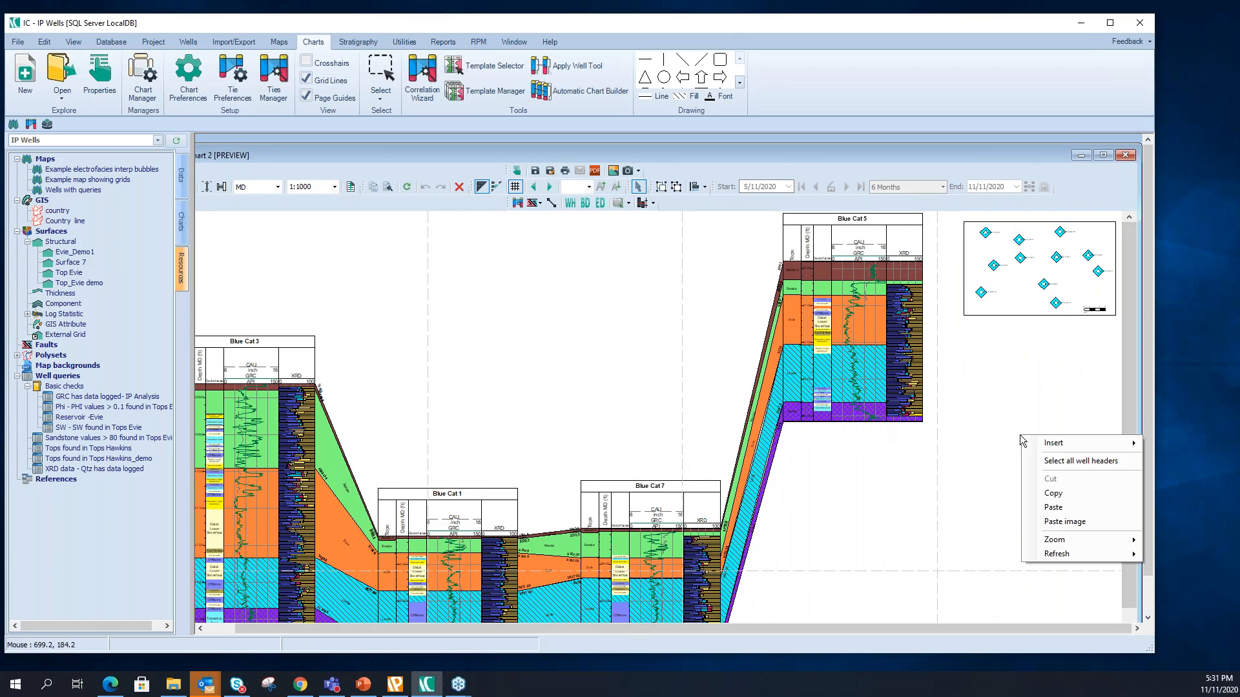
mouse_move(1076, 447)
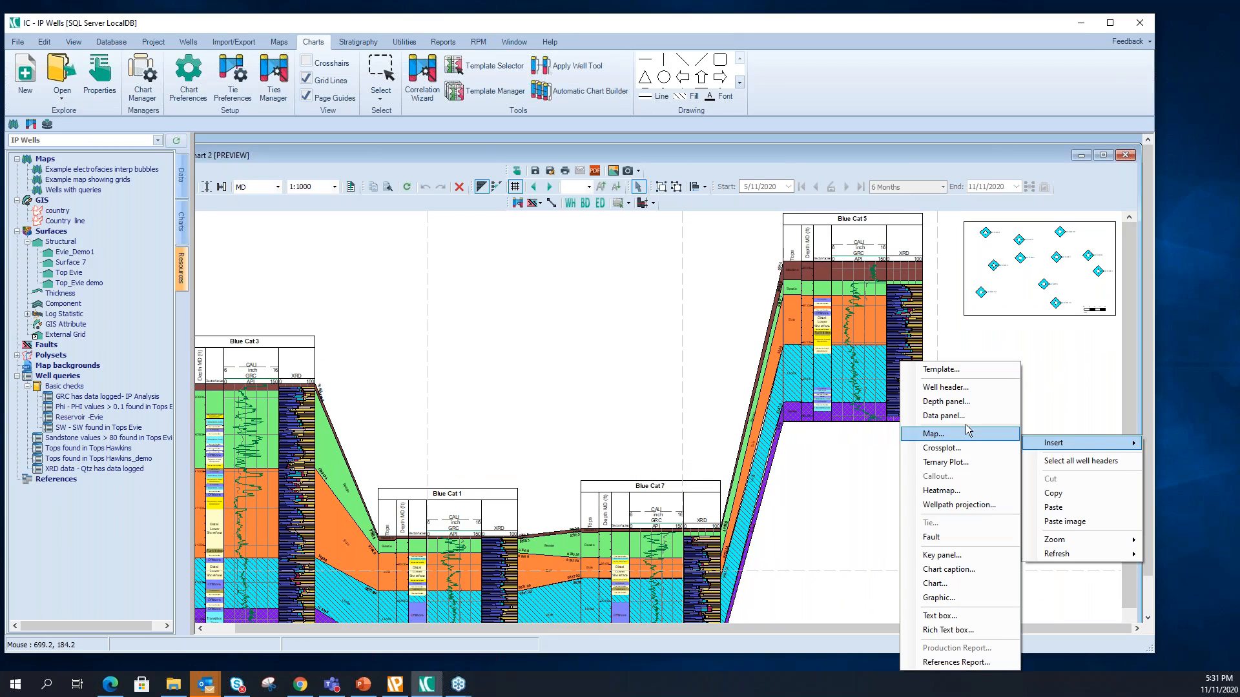
left_click(928, 437)
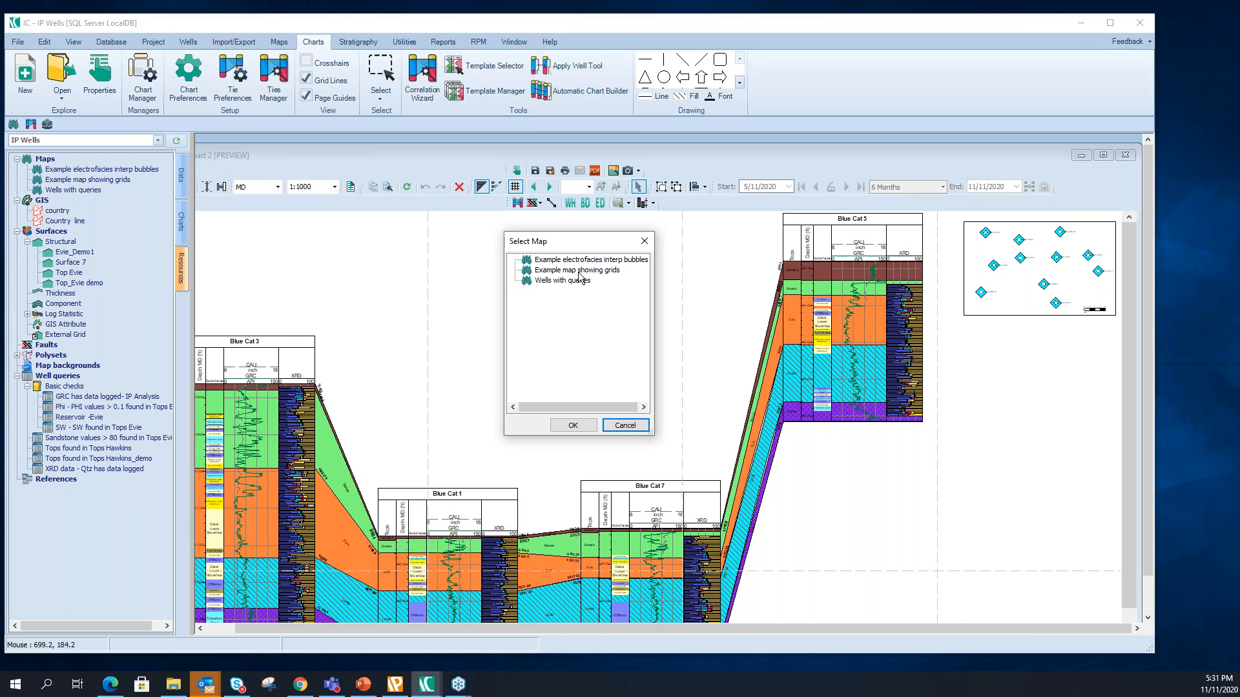
left_click(579, 274)
left_click(572, 424)
- Position the electrofacies bubble map just beneath the Wells with queries map and enlarge it
left_click_drag(1063, 459, 1031, 408)
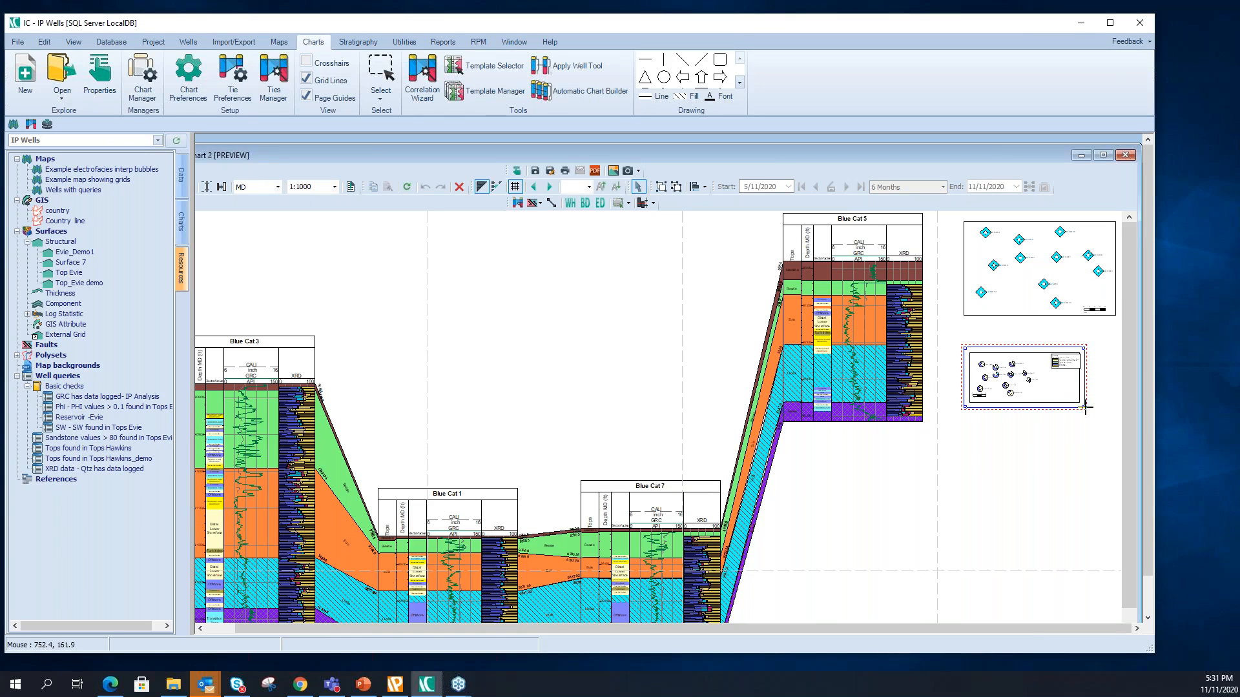
left_click_drag(1084, 406, 1137, 545)
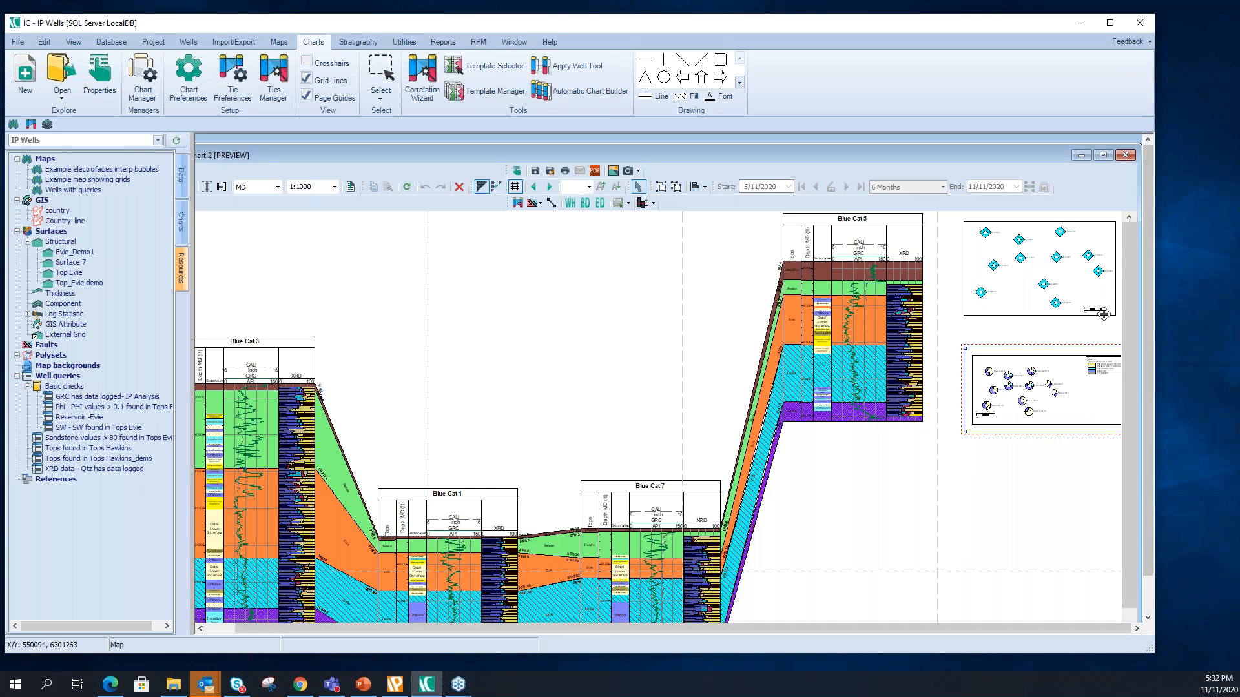
left_click_drag(663, 152, 637, 135)
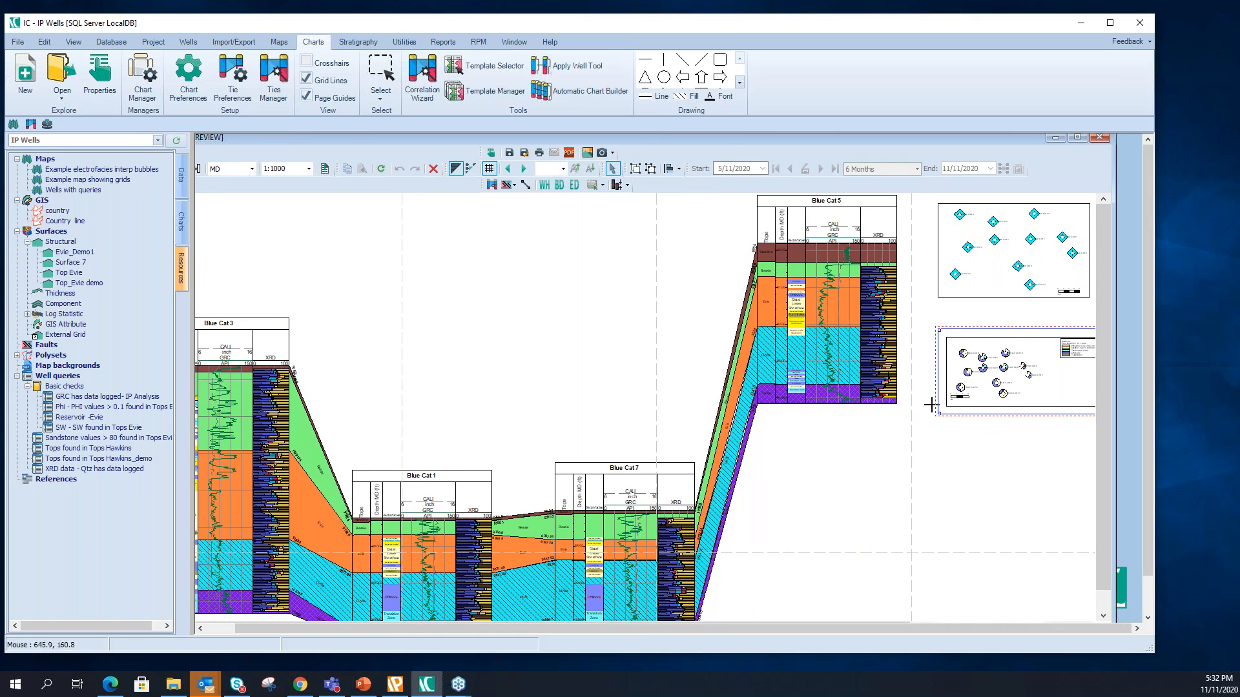
left_click_drag(932, 425, 862, 552)
left_click_drag(936, 378, 982, 383)
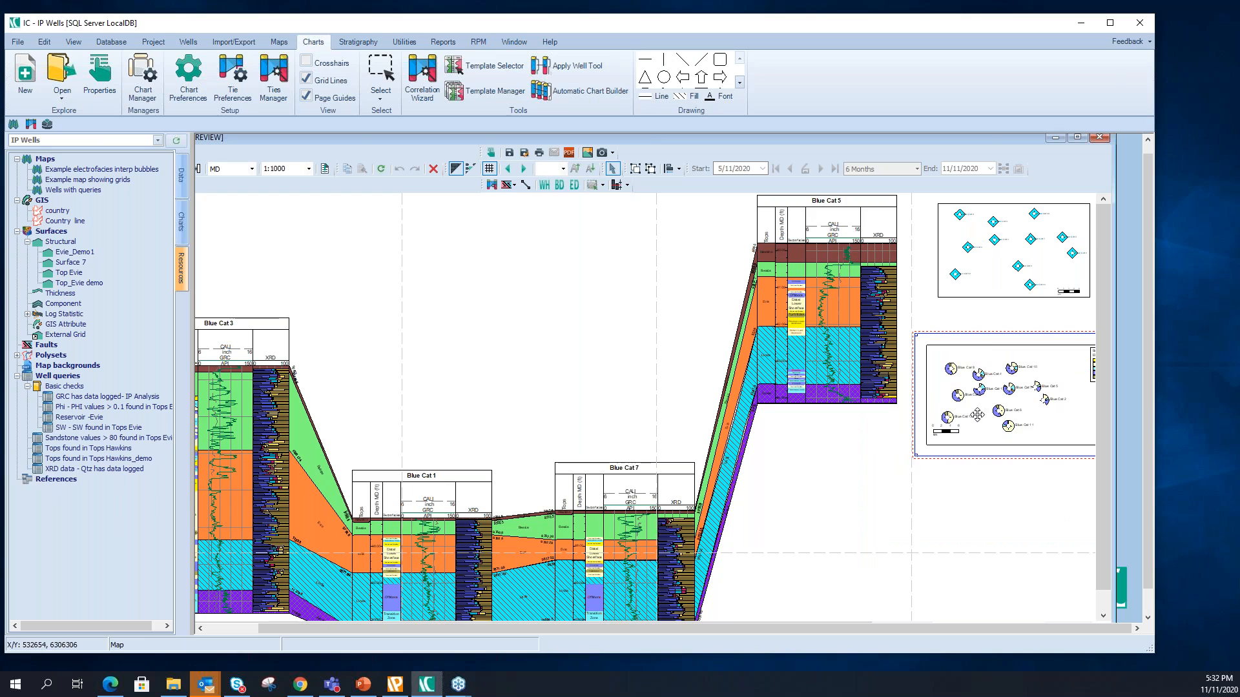